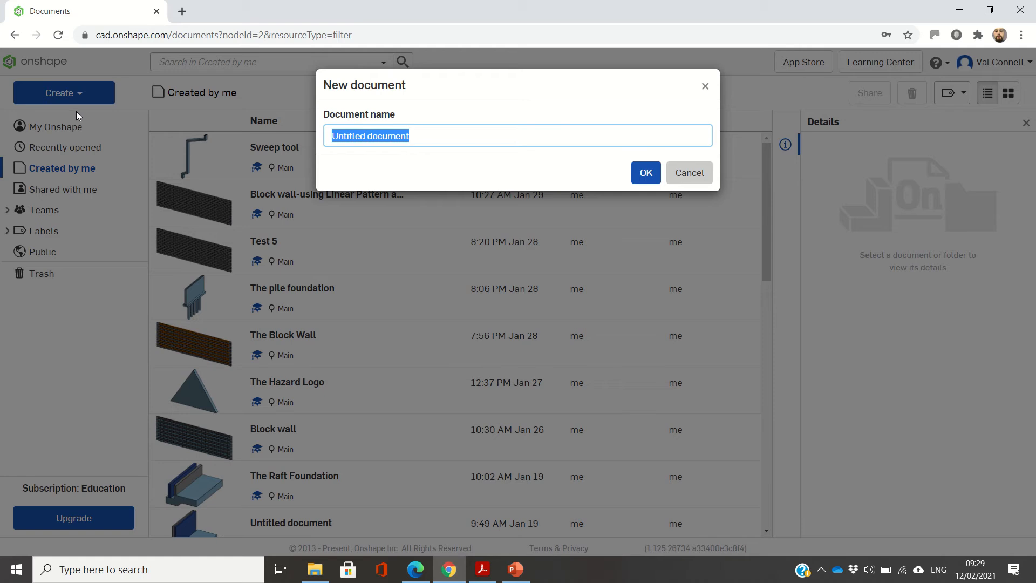
Create a new document named "Practicing the revolve tool and making a wine glass."
mouse_move(390, 3)
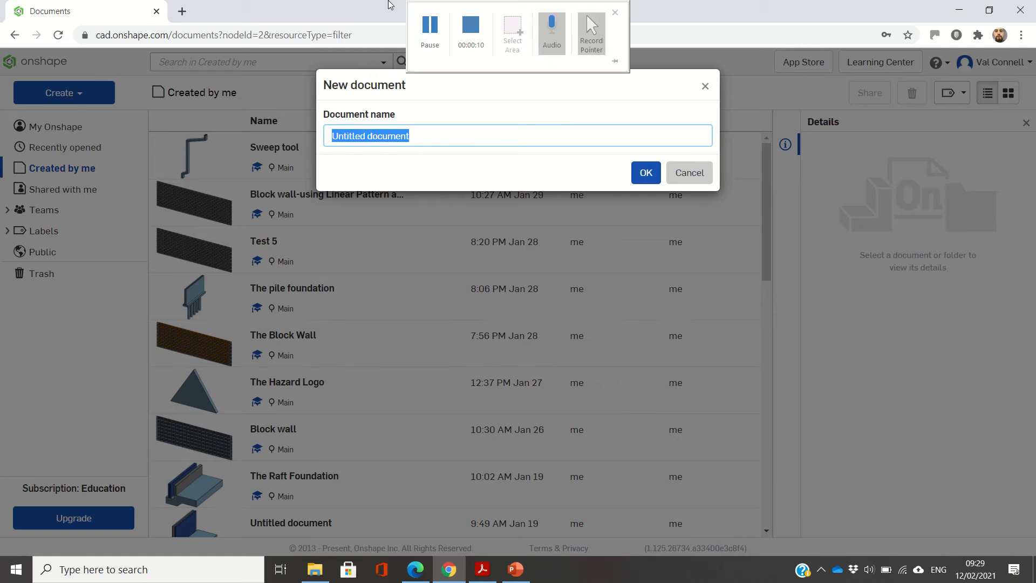
click(437, 23)
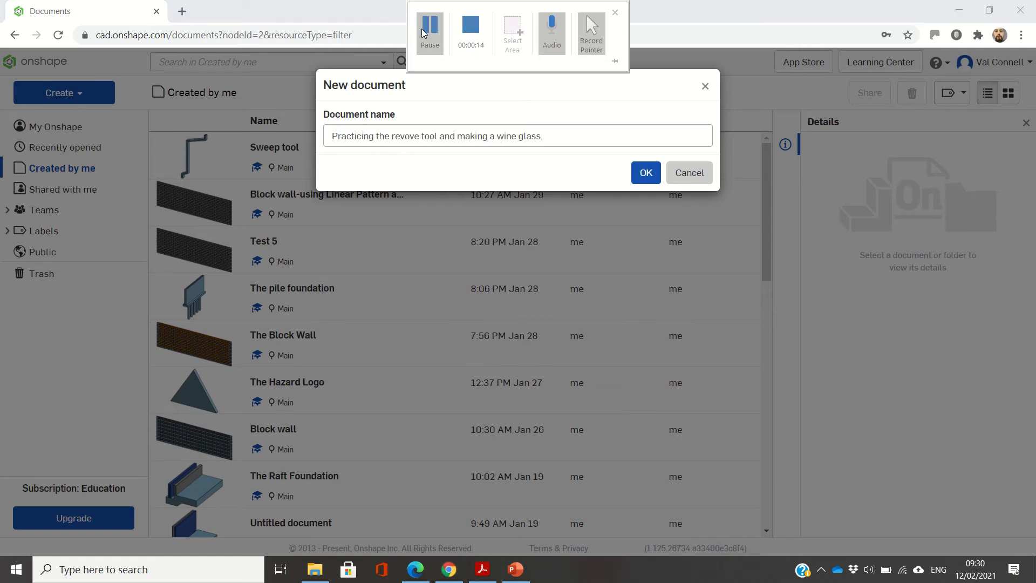
text(l)
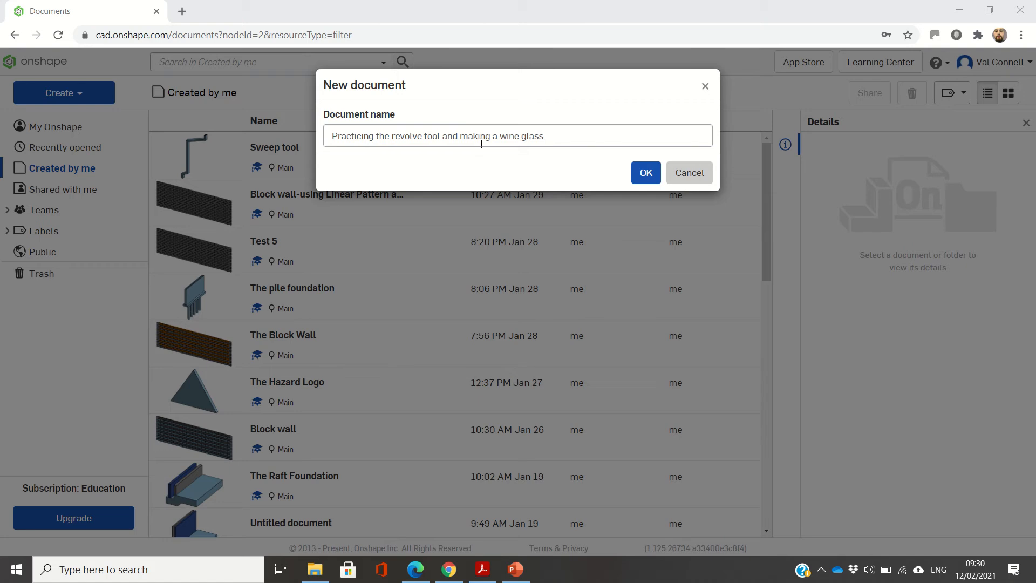
click(640, 177)
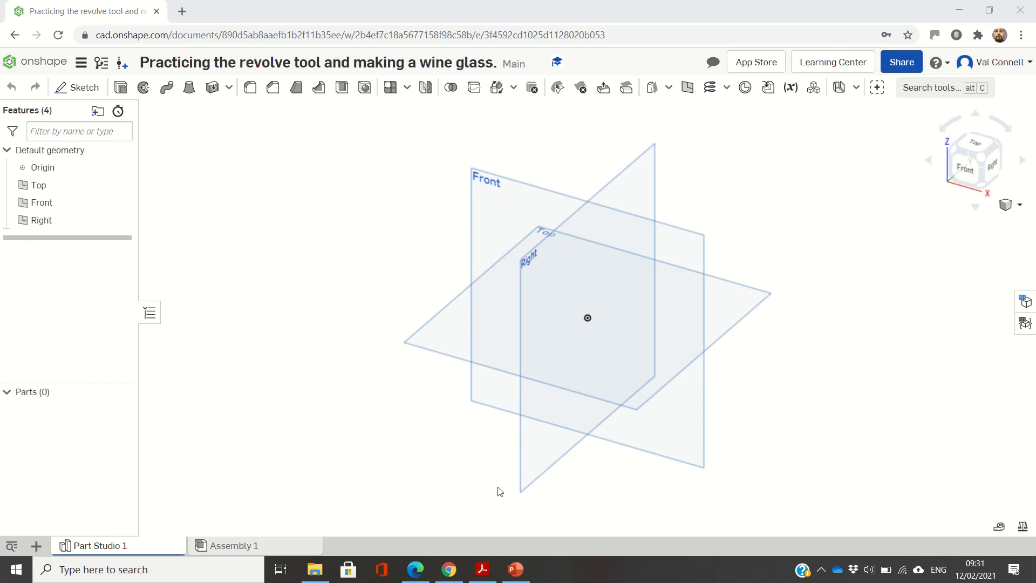
Start a sketch on the Front plane and draw a vertical construction line about 72 mm up from the origin
click(143, 86)
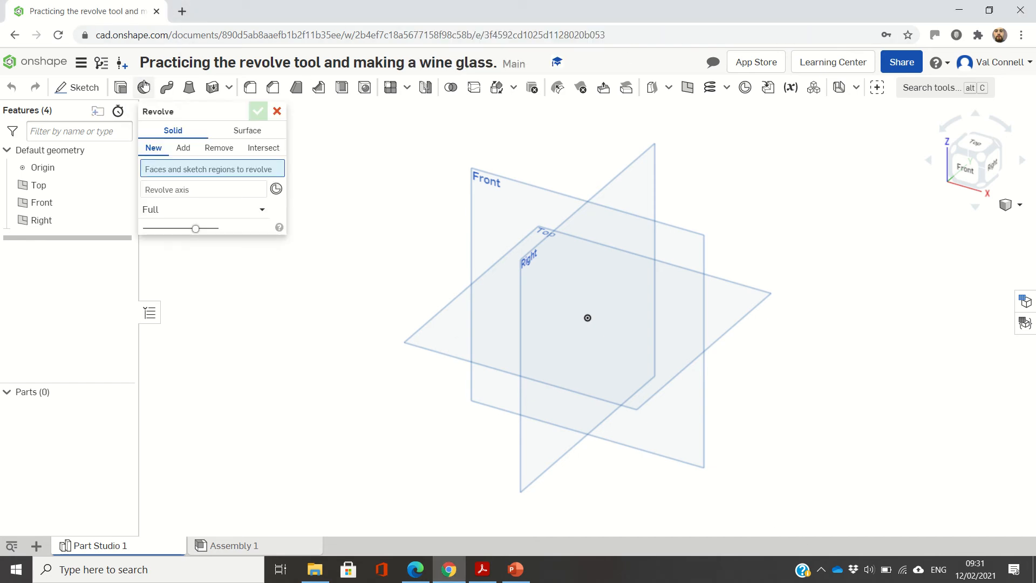
click(277, 111)
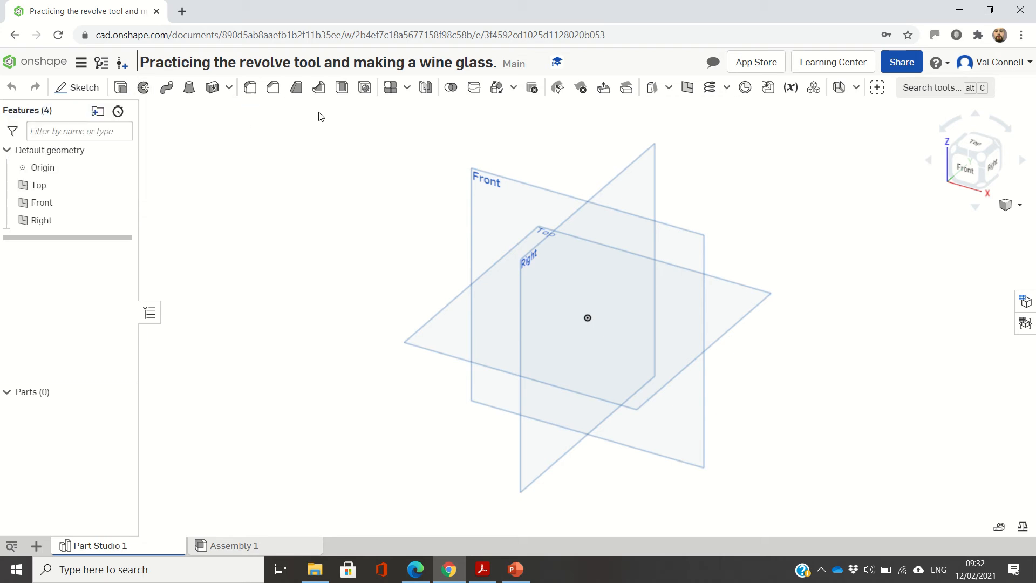
click(77, 87)
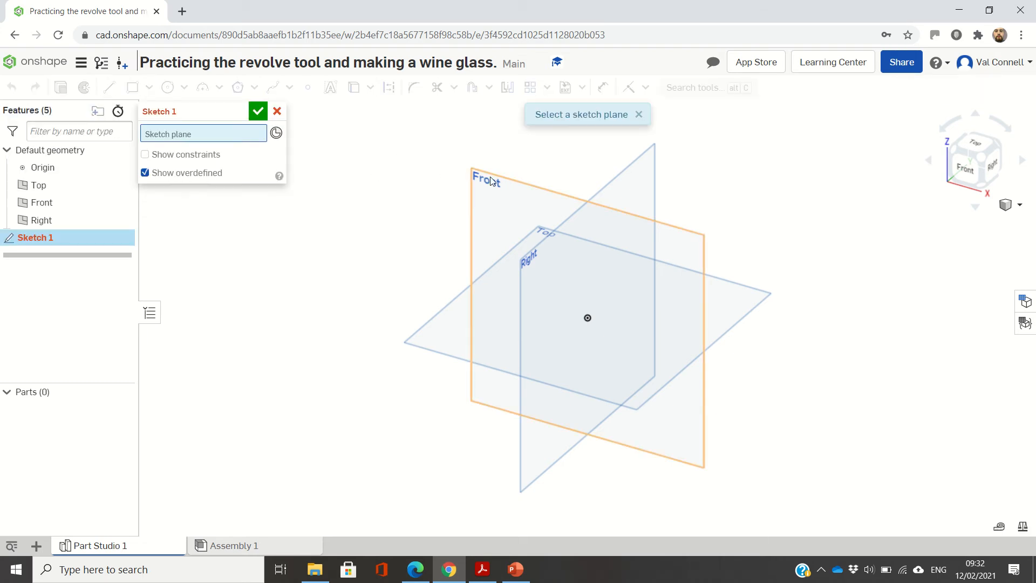
click(502, 189)
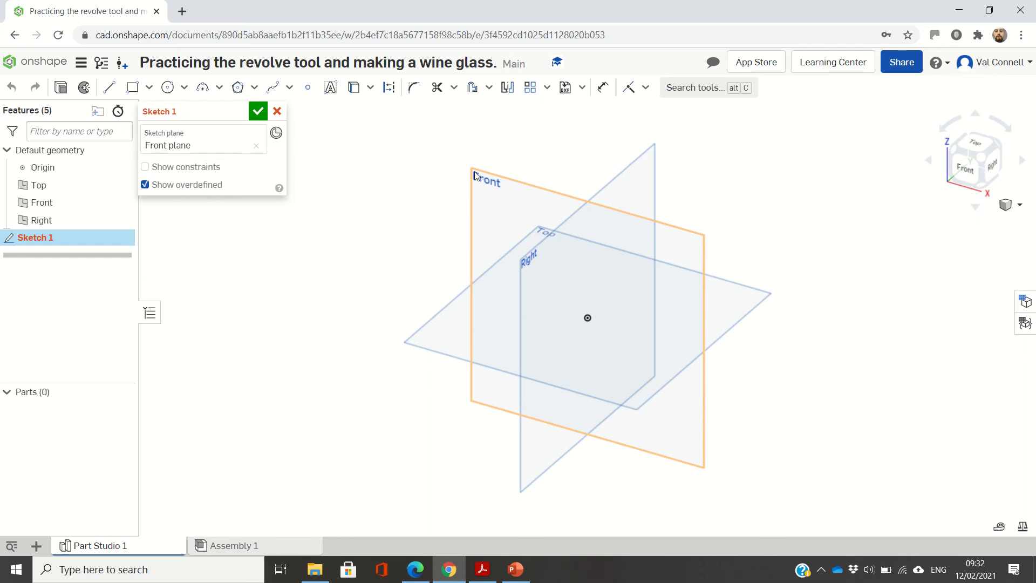
click(969, 168)
key(l)
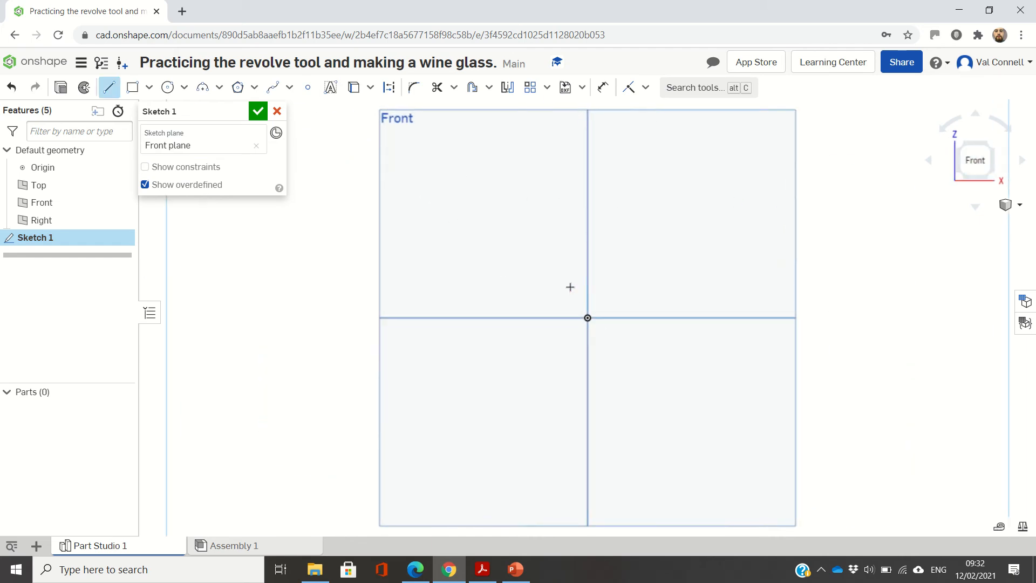
key(i)
click(587, 318)
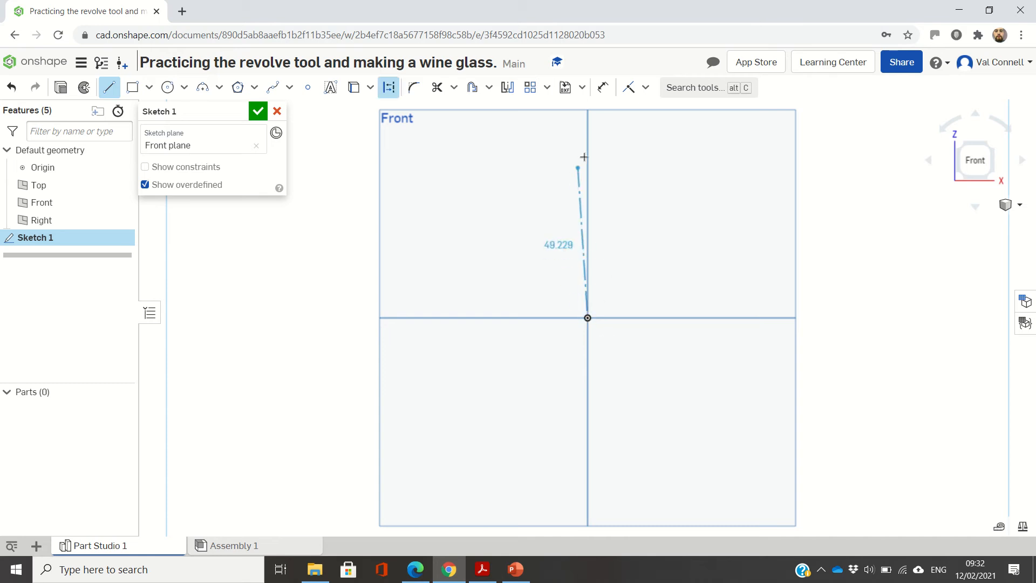
click(608, 135)
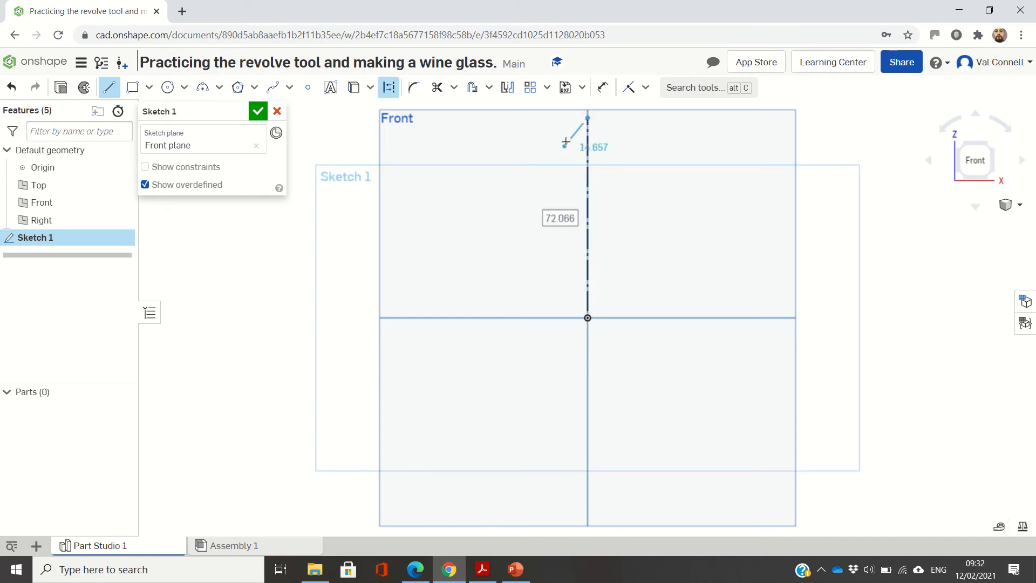
key(Escape)
Draw a closed rectangle about 22 mm wide and 24 mm high with one side on the construction line
key(l)
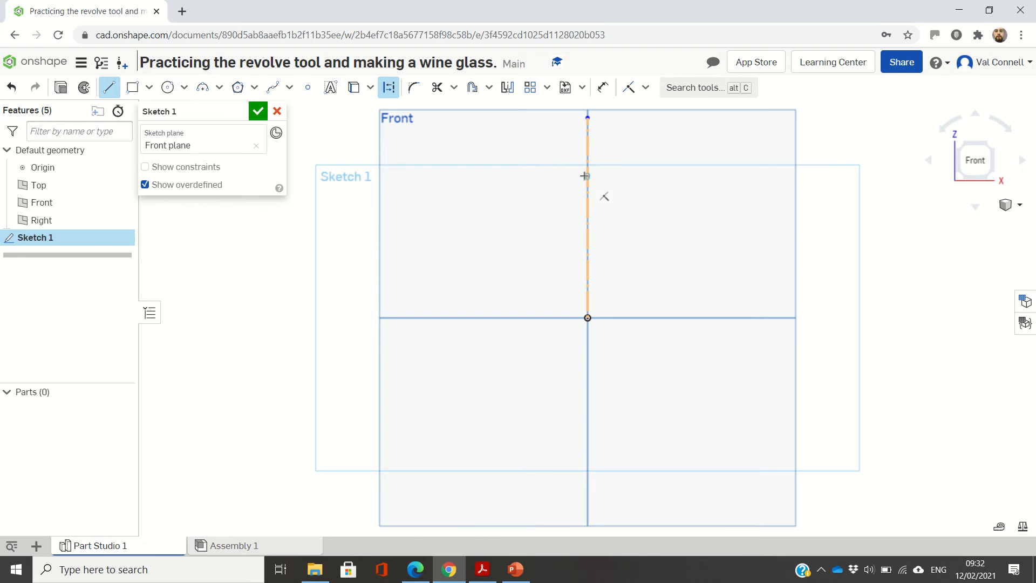
click(588, 176)
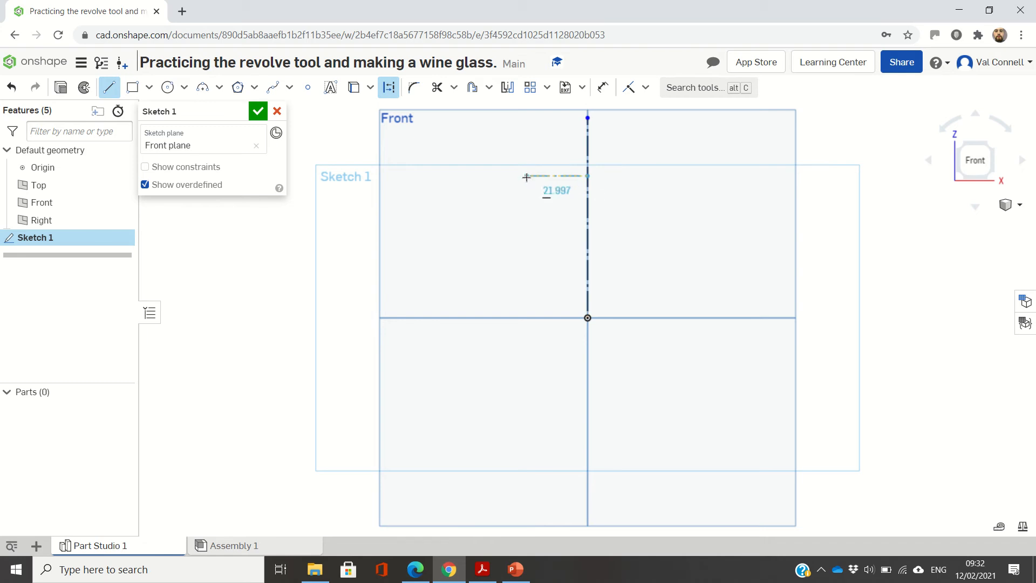
click(526, 176)
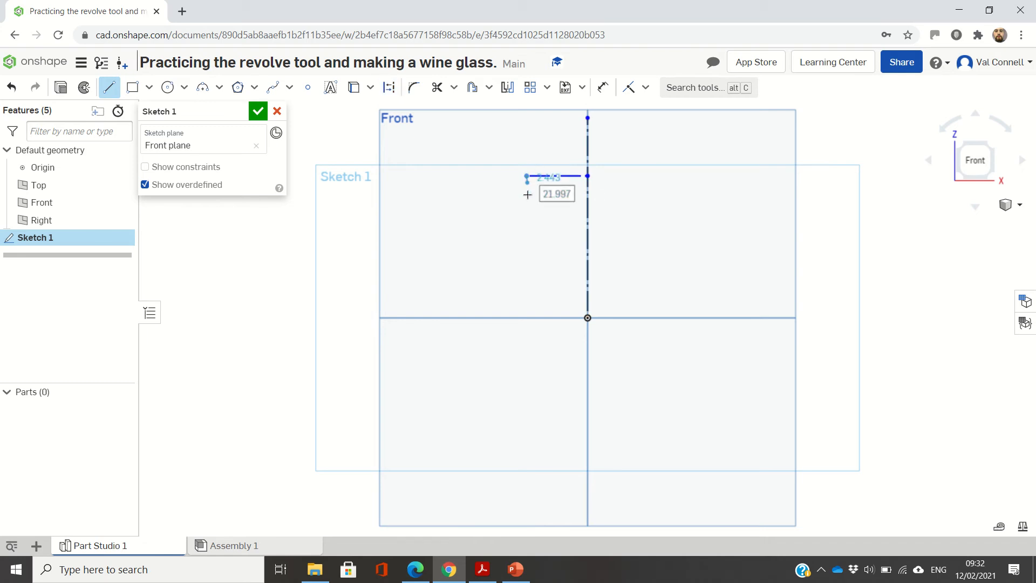
click(526, 242)
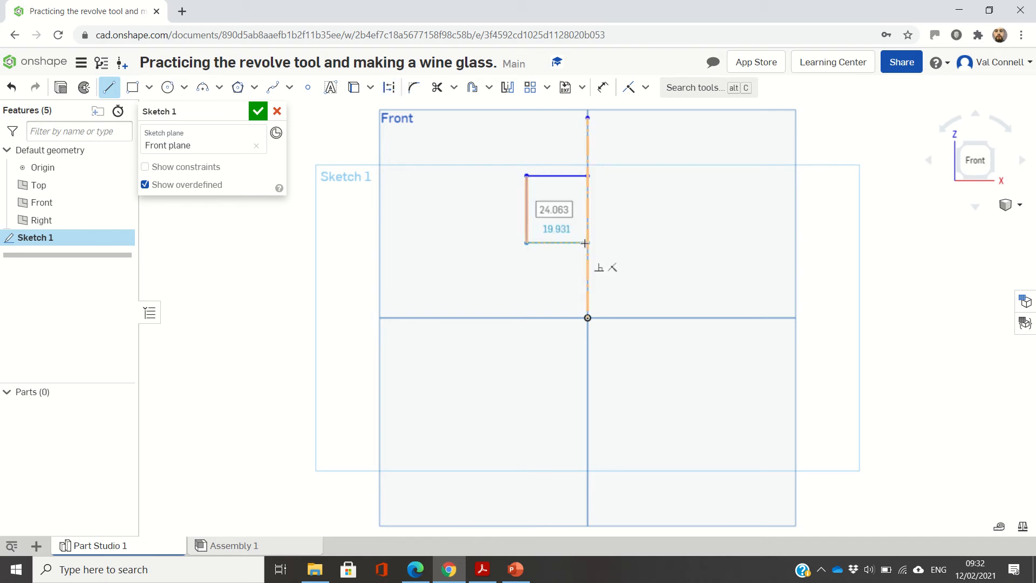
click(587, 242)
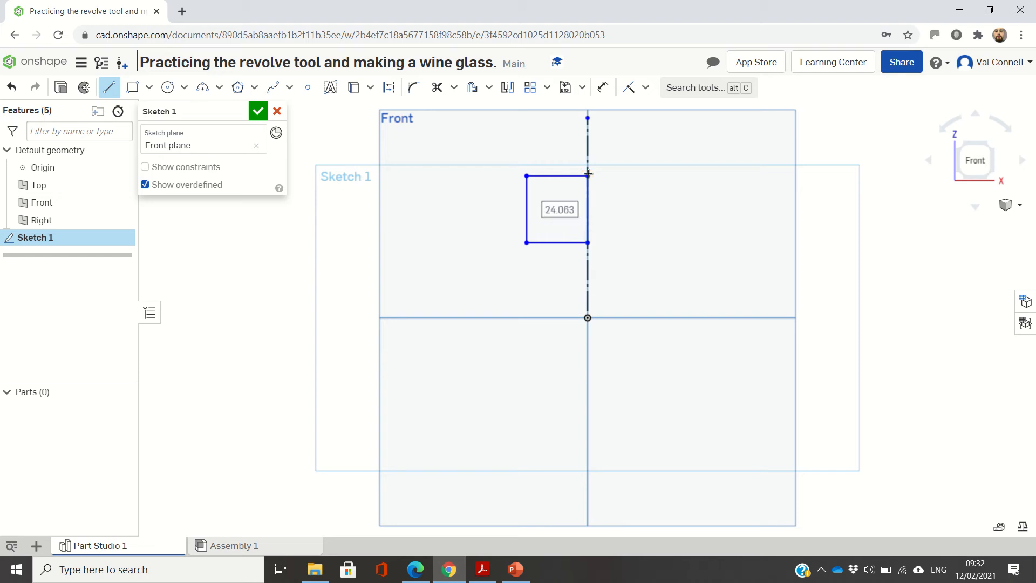
click(588, 176)
key(Escape)
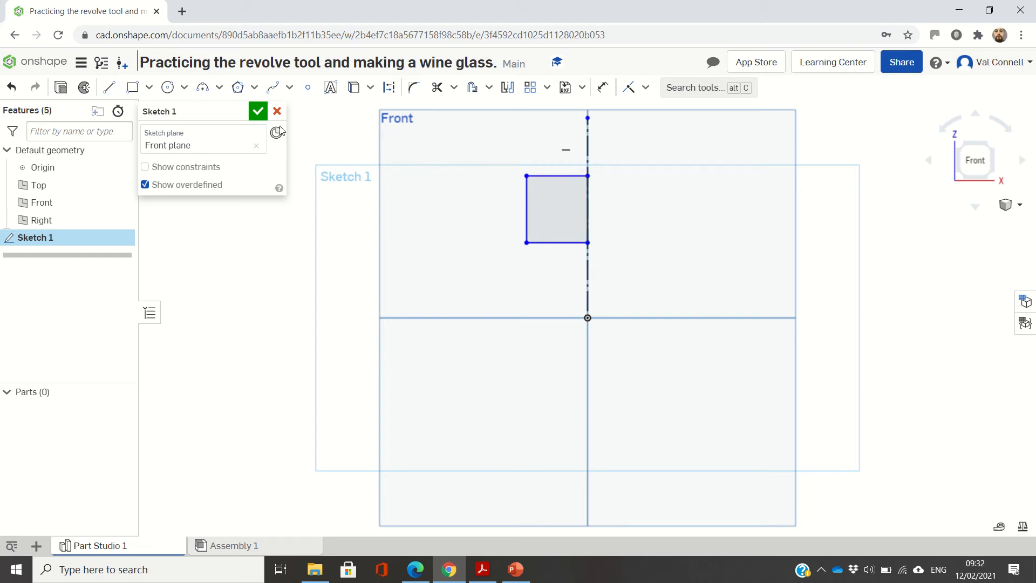
Set up a full solid Revolve of the rectangle around the vertical construction line
click(84, 87)
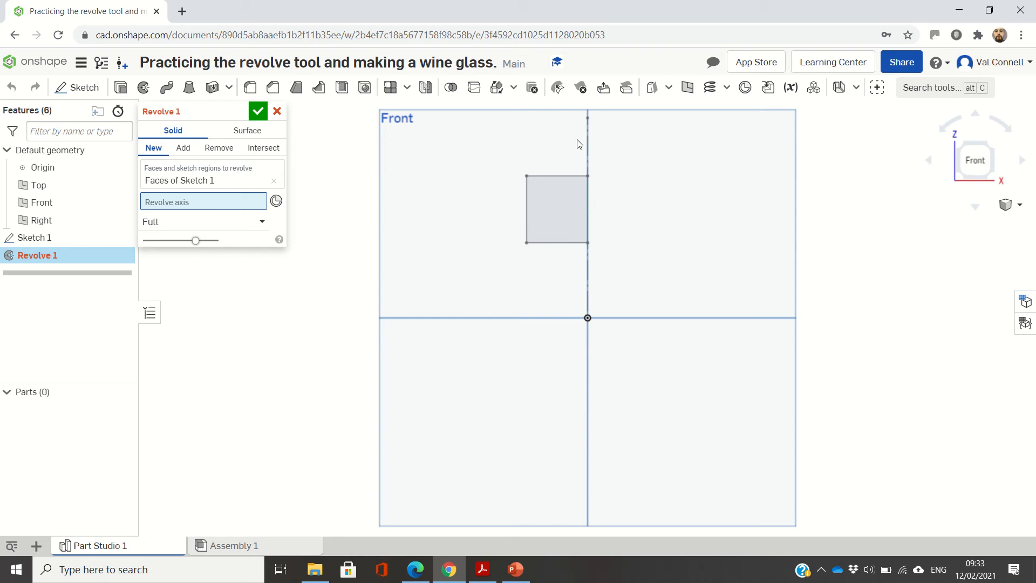
click(589, 148)
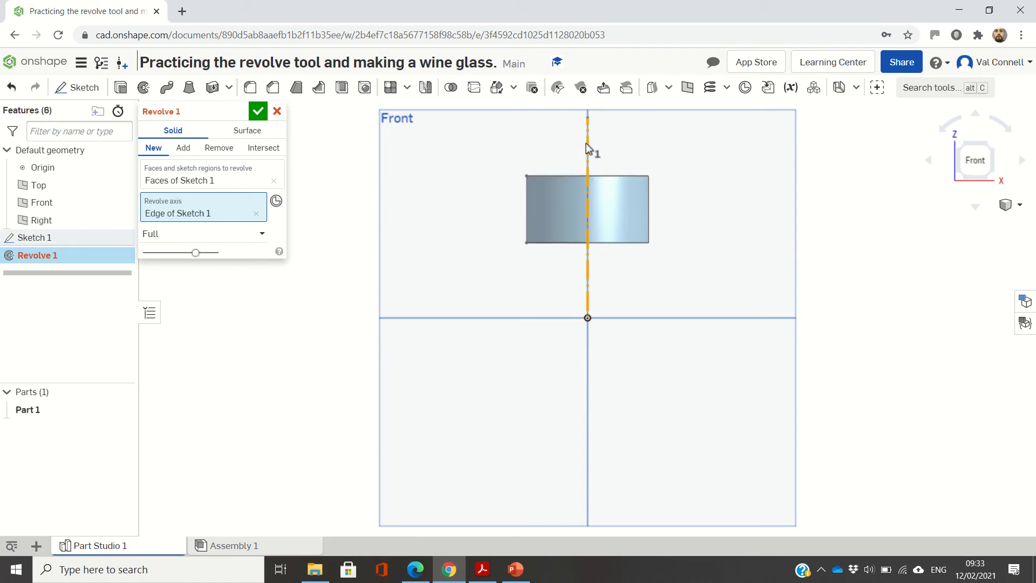
key(shift+7)
right_drag(504, 192, 523, 142)
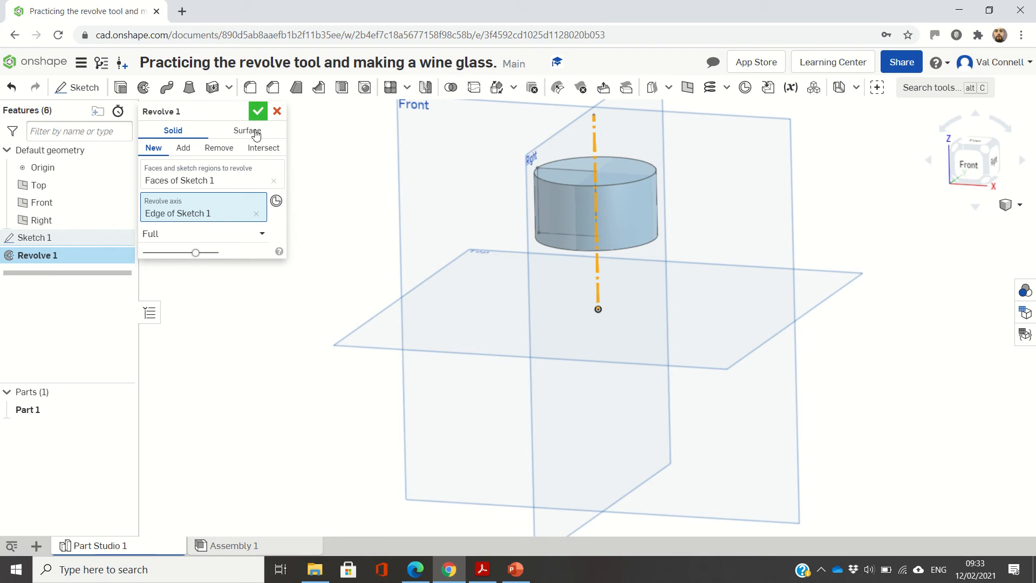
Switch the revolve to One direction and widen its angle to about 190 degrees
click(259, 234)
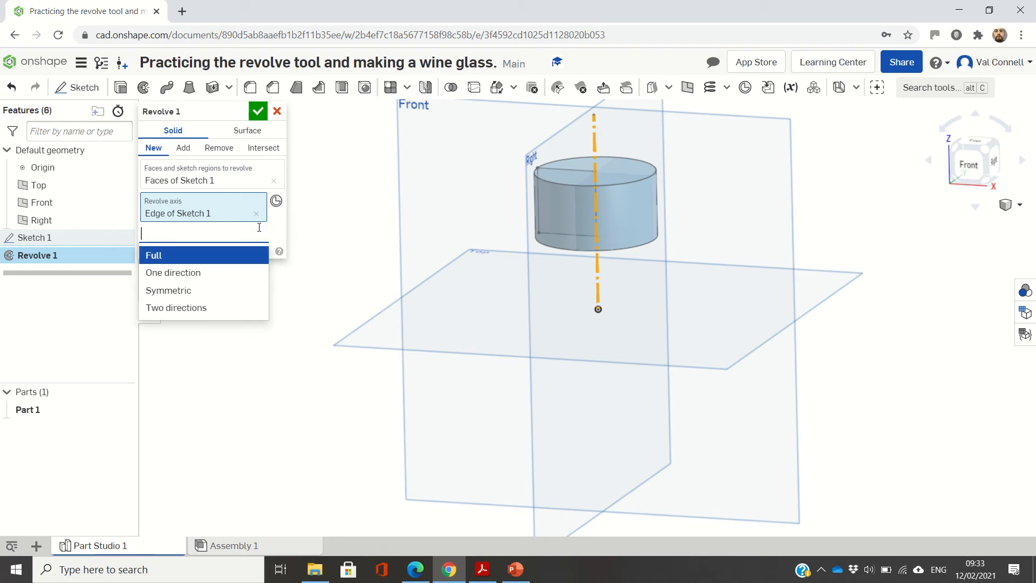
click(229, 274)
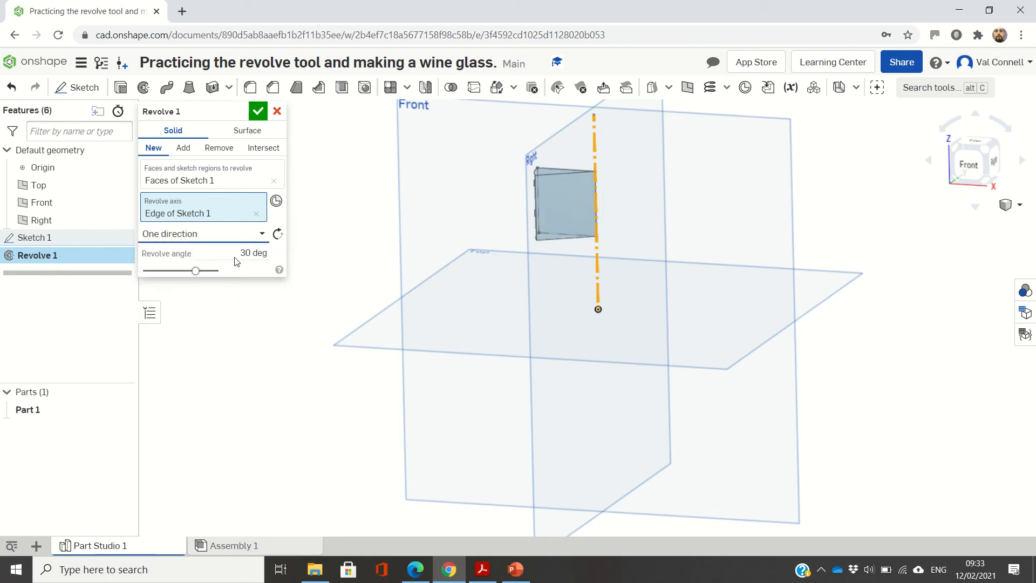
click(267, 253)
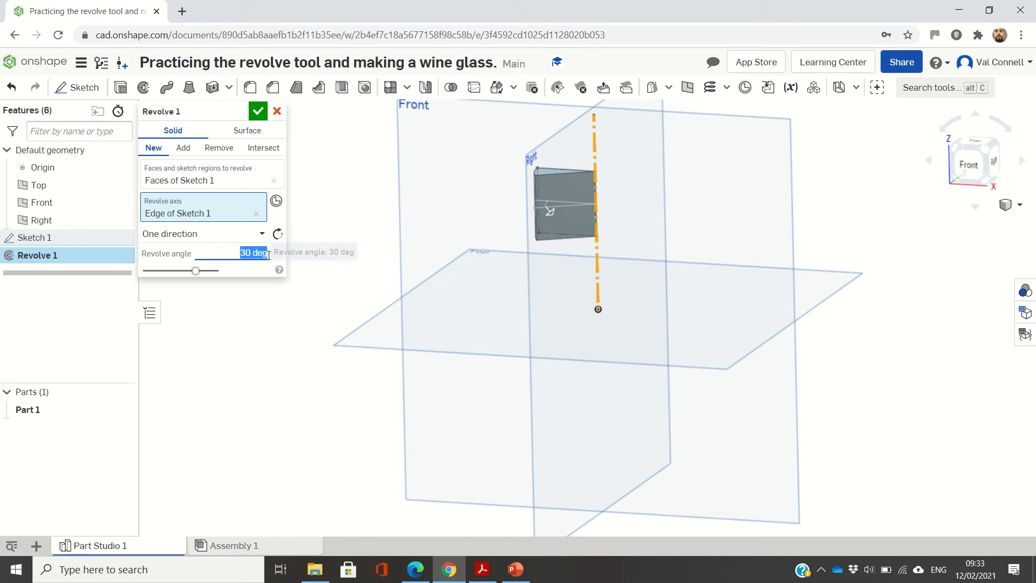
key(Down)
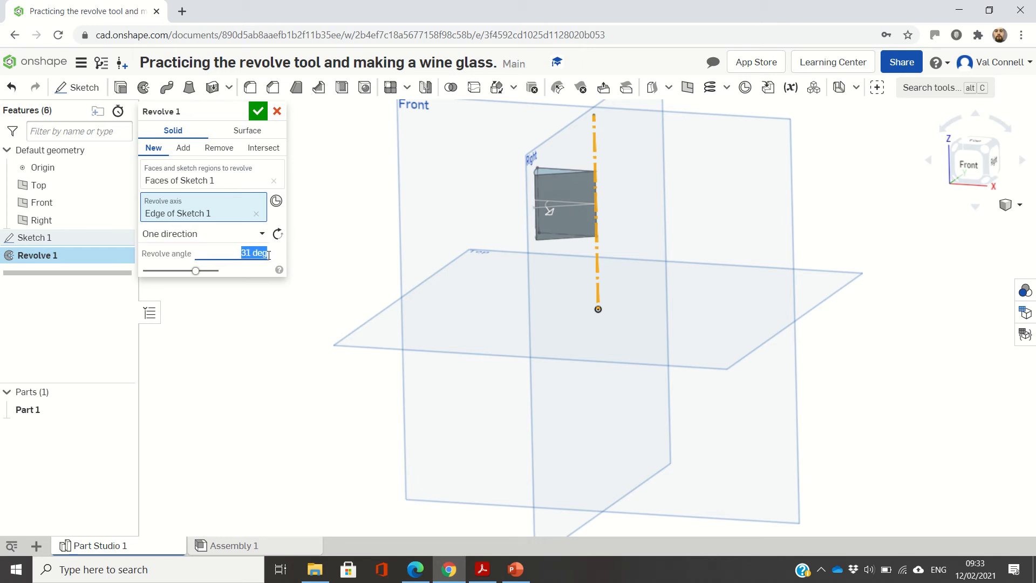
key(Up)
key(Up)
key(Up)
key(Up)
key(Up)
drag(549, 213, 673, 203)
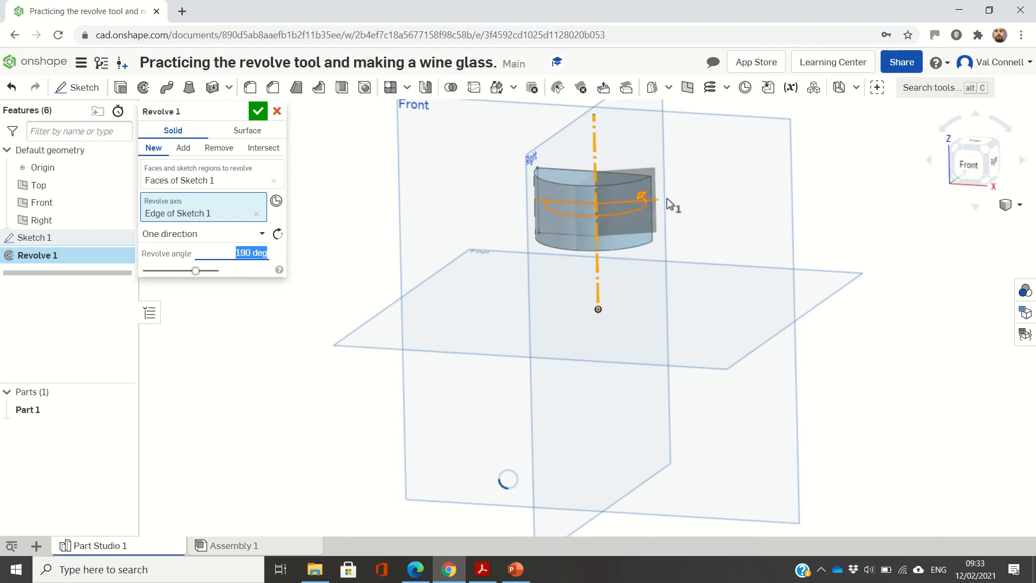
Cancel the revolve and delete the practice rectangle sketch
click(277, 112)
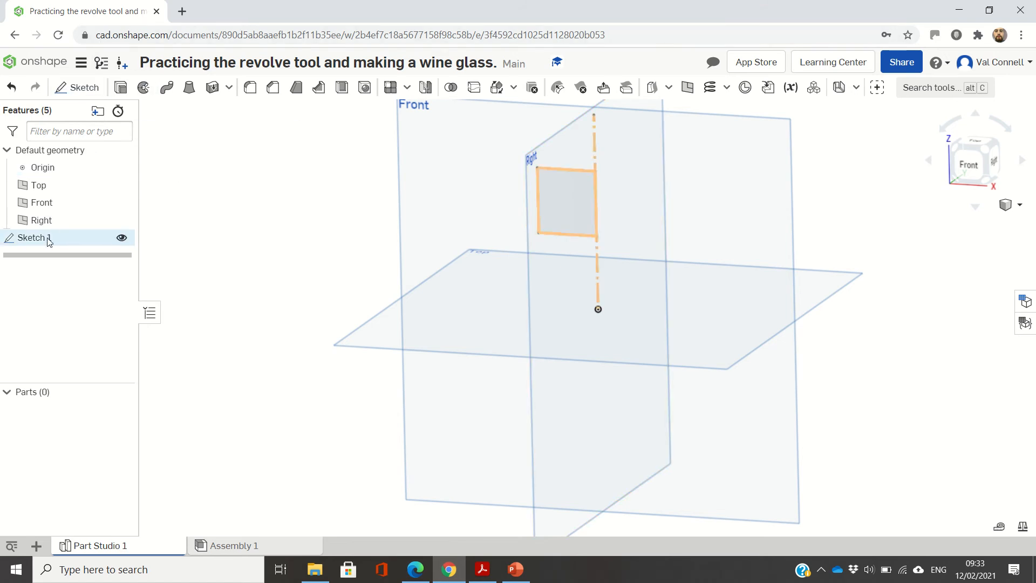
click(21, 240)
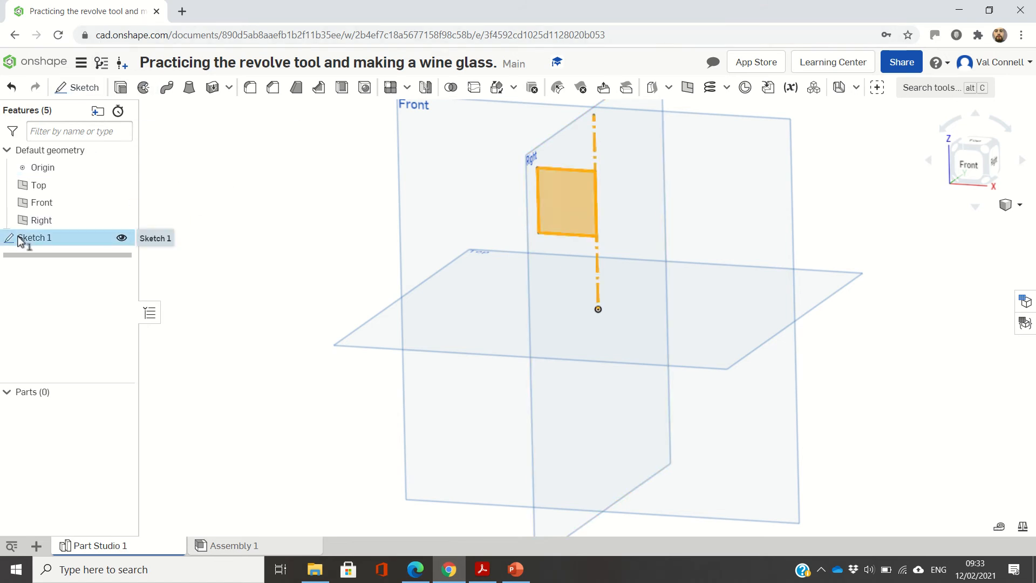
key(Delete)
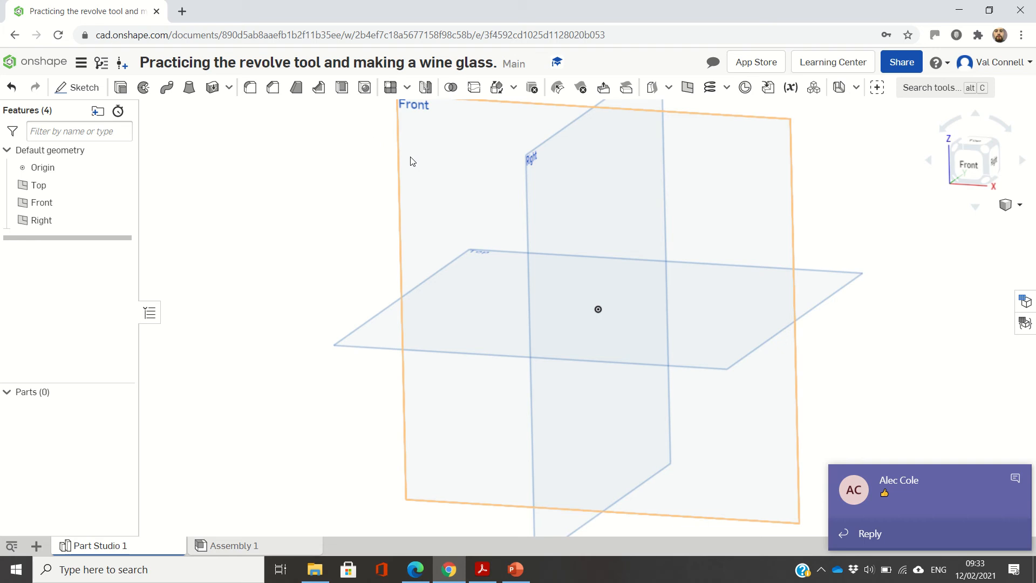
Start a new sketch on the Front plane and draw a vertical construction line about 75 mm up from the origin
click(76, 88)
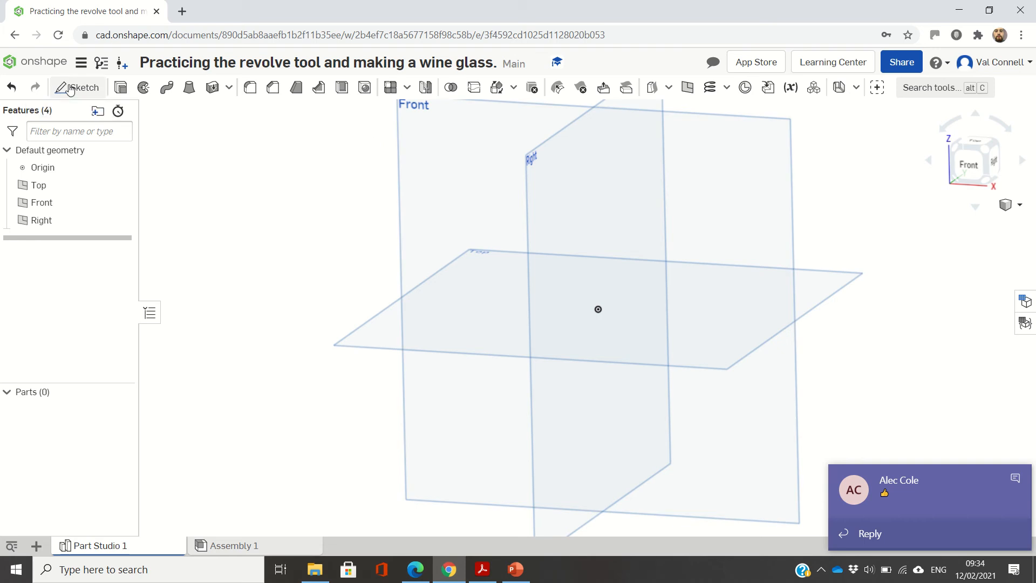
click(432, 152)
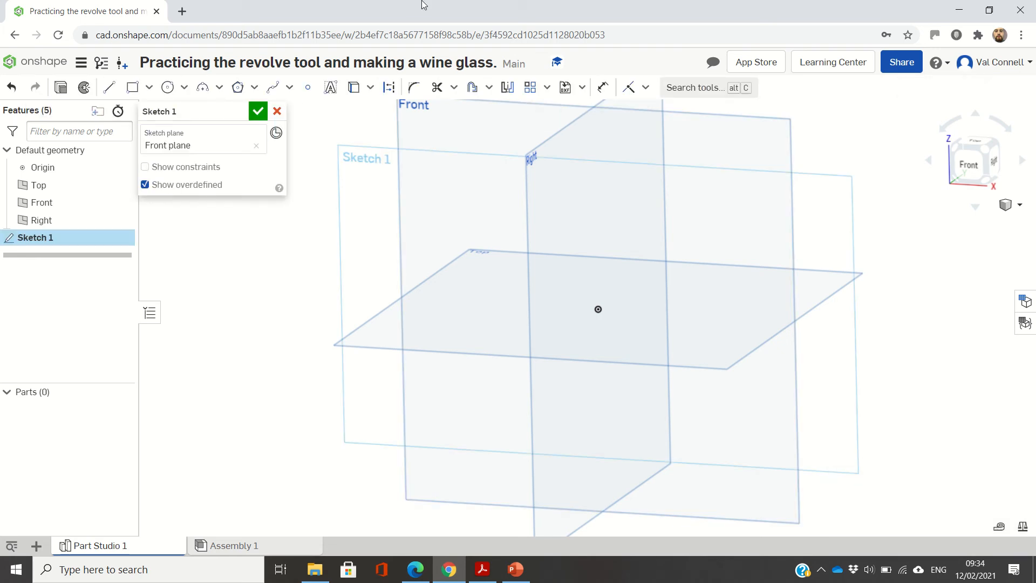
mouse_move(407, 21)
click(965, 165)
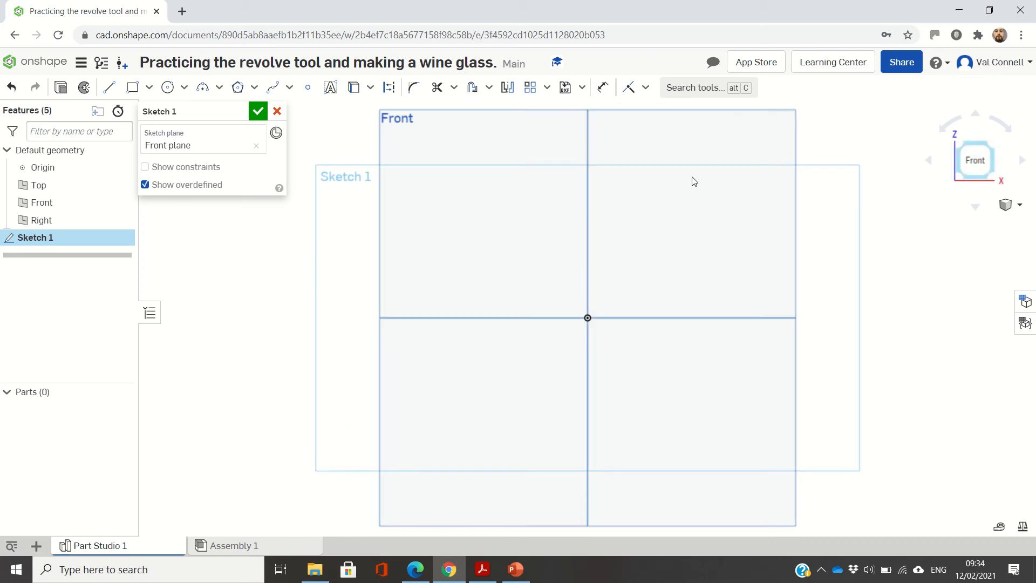
click(110, 88)
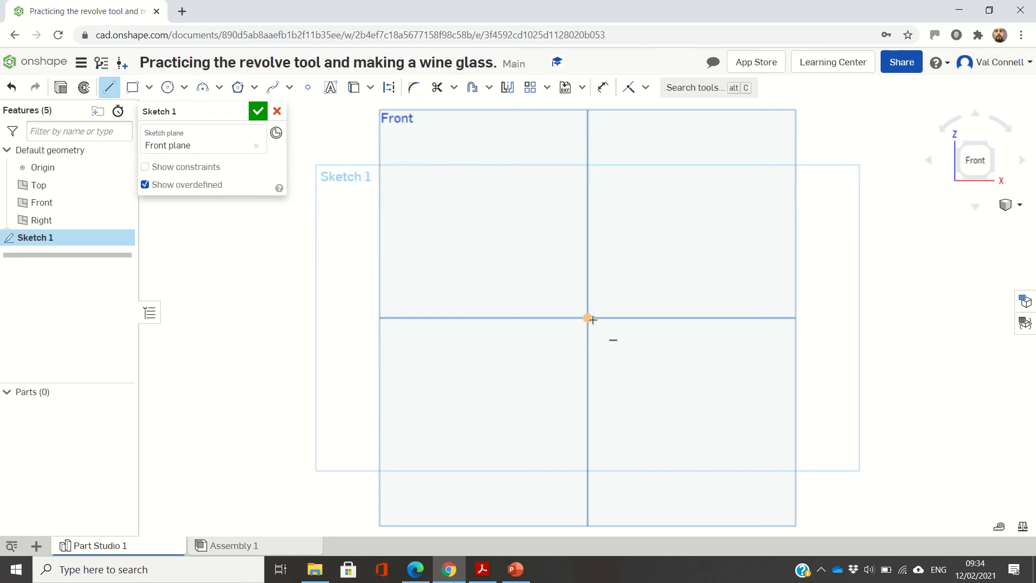
key(q)
click(587, 318)
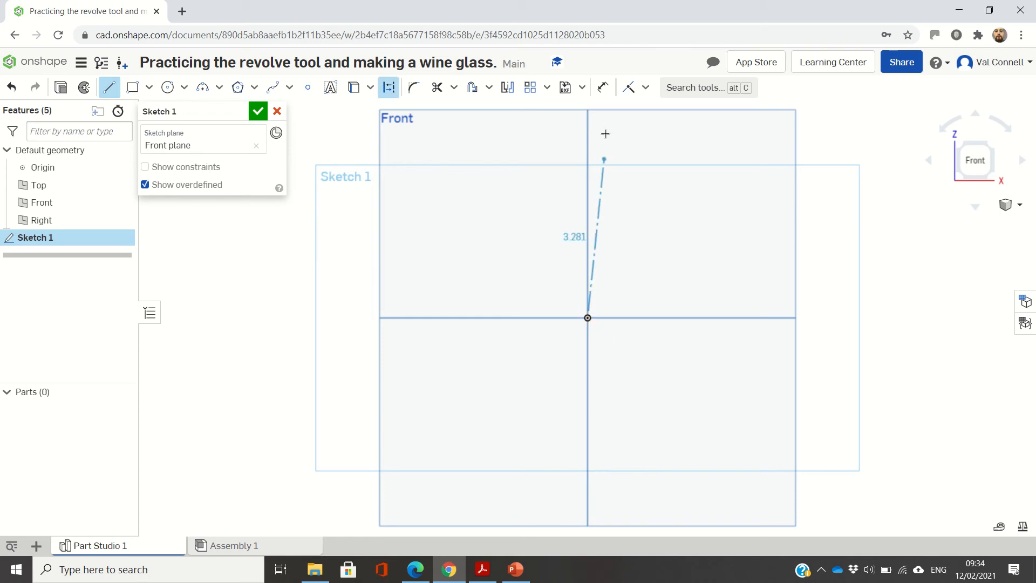
click(588, 110)
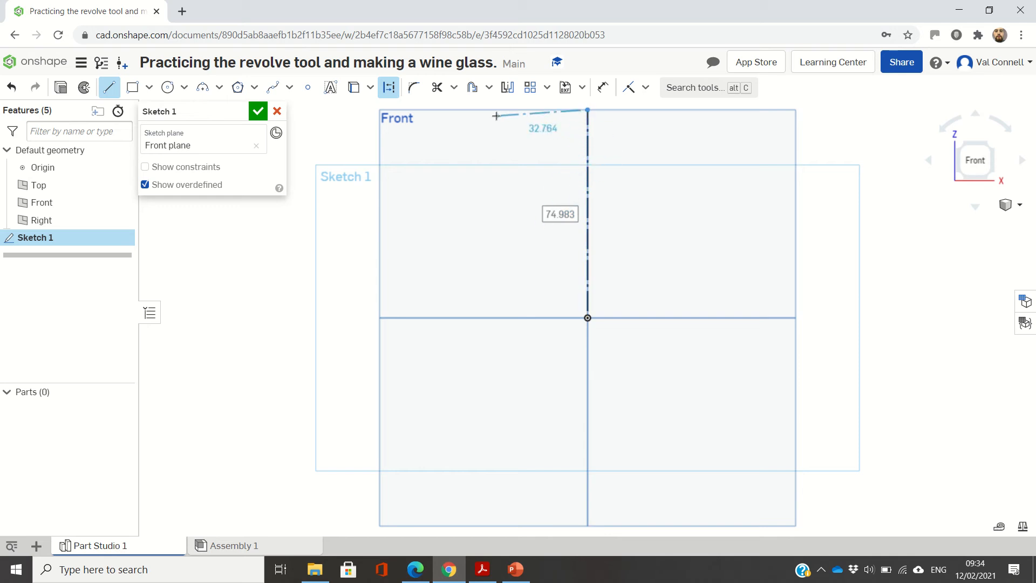
key(Escape)
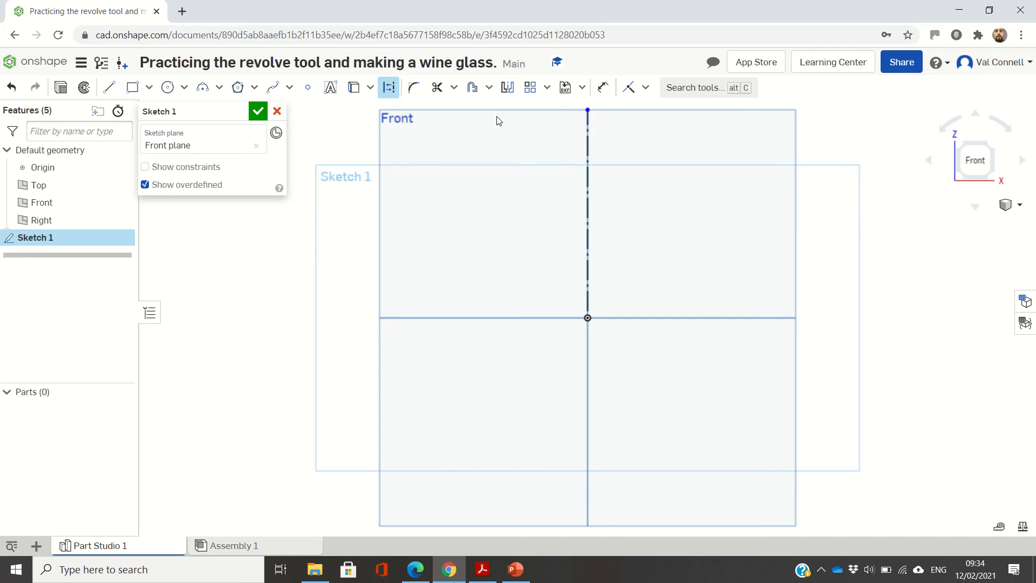
Draw a closed rectangle of regular, non-construction lines about 22 mm wide and 34 mm high, between the construction line and the origin
key(l)
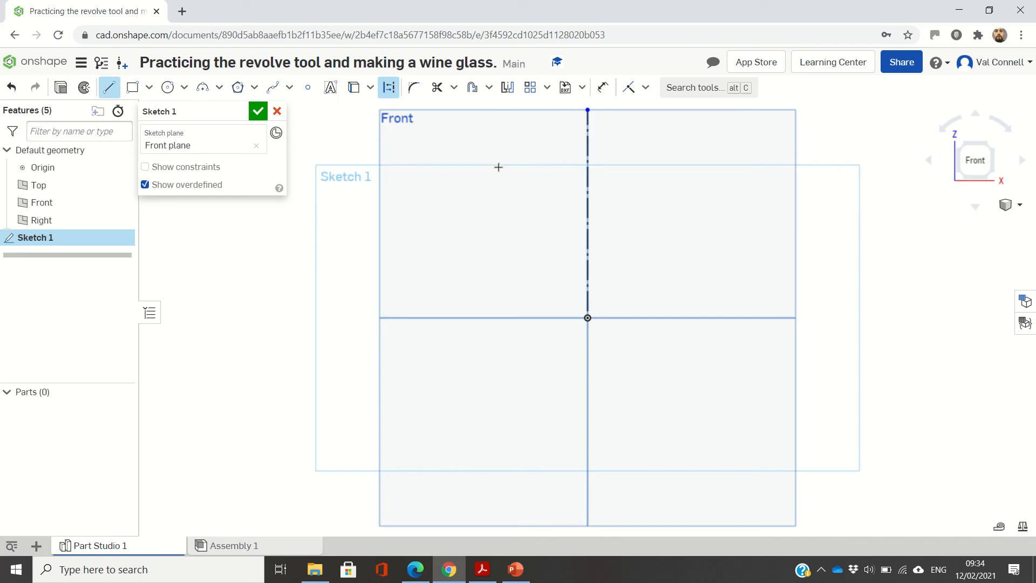
click(389, 88)
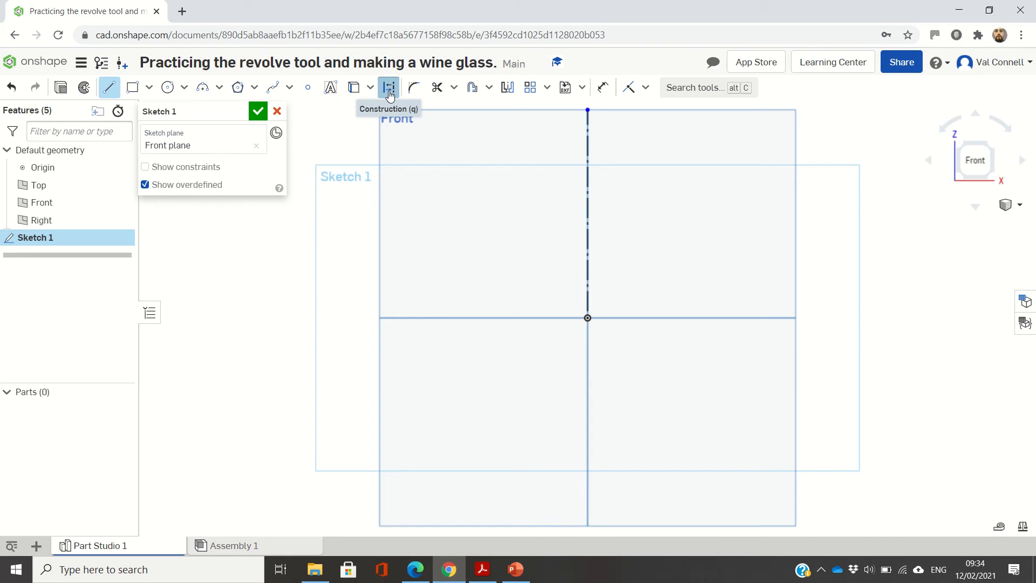
click(587, 225)
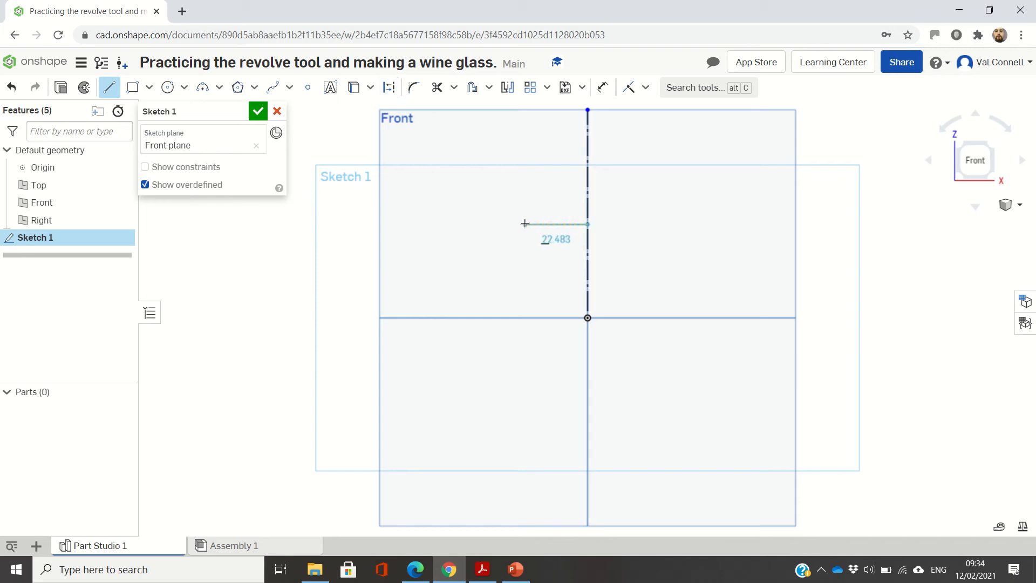
click(525, 224)
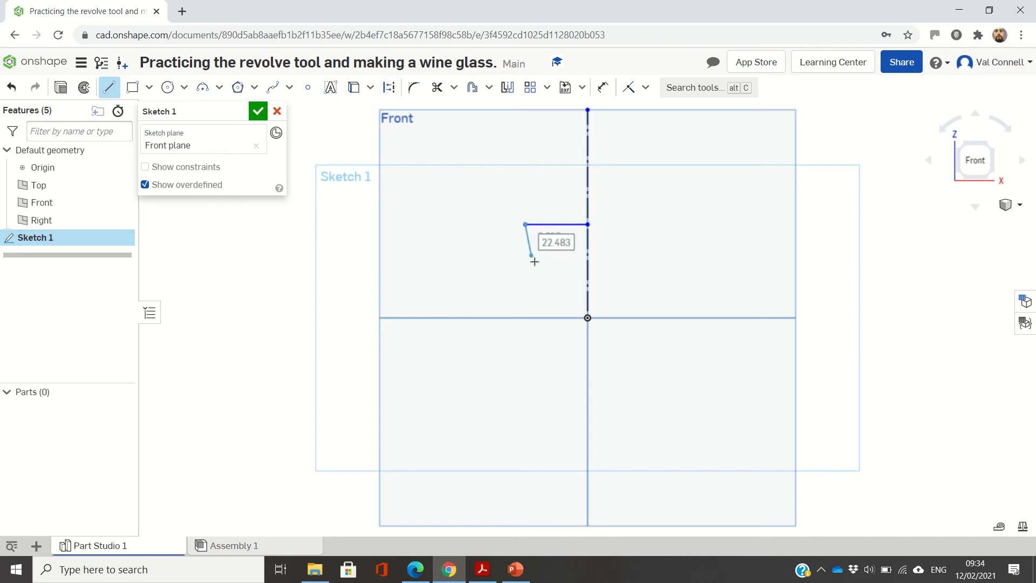
click(525, 317)
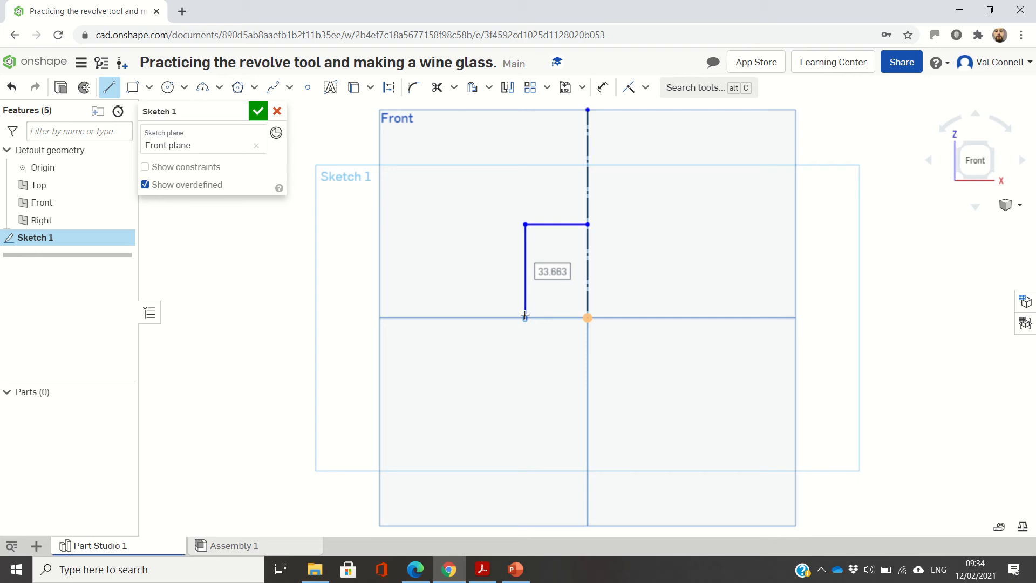
click(589, 318)
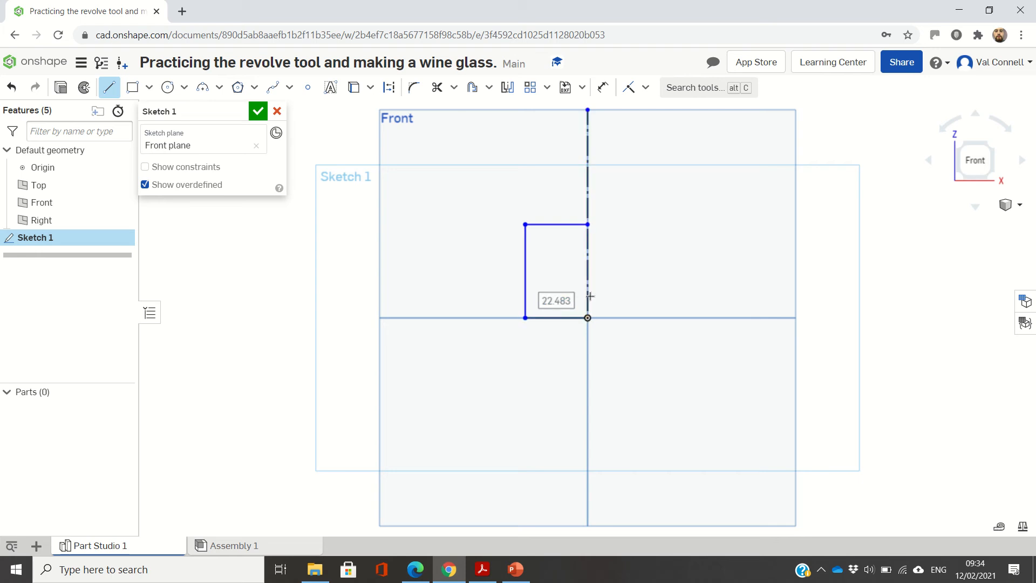
click(587, 224)
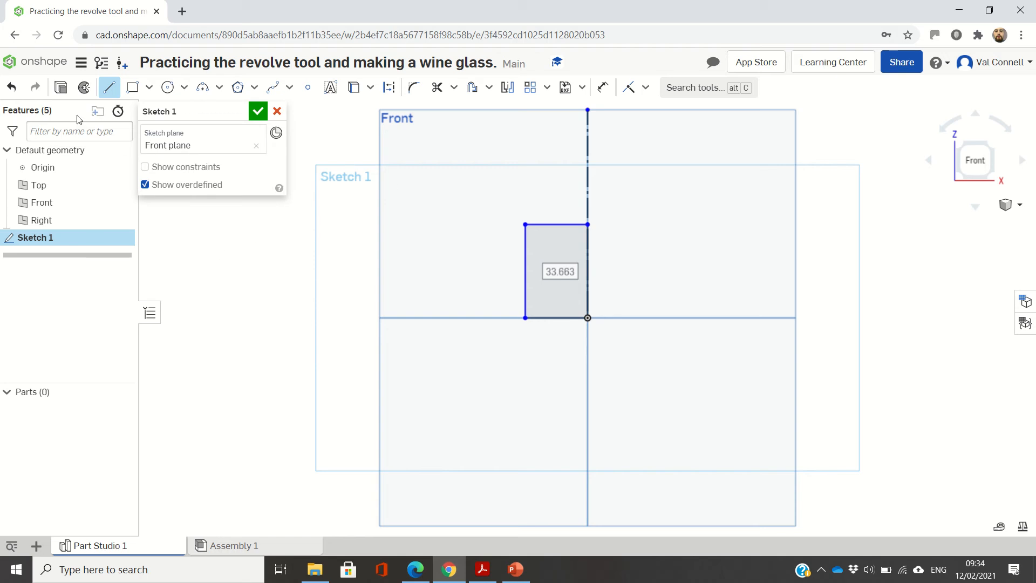
Revolve the rectangle as a new solid through a full turn around the vertical construction line
click(83, 87)
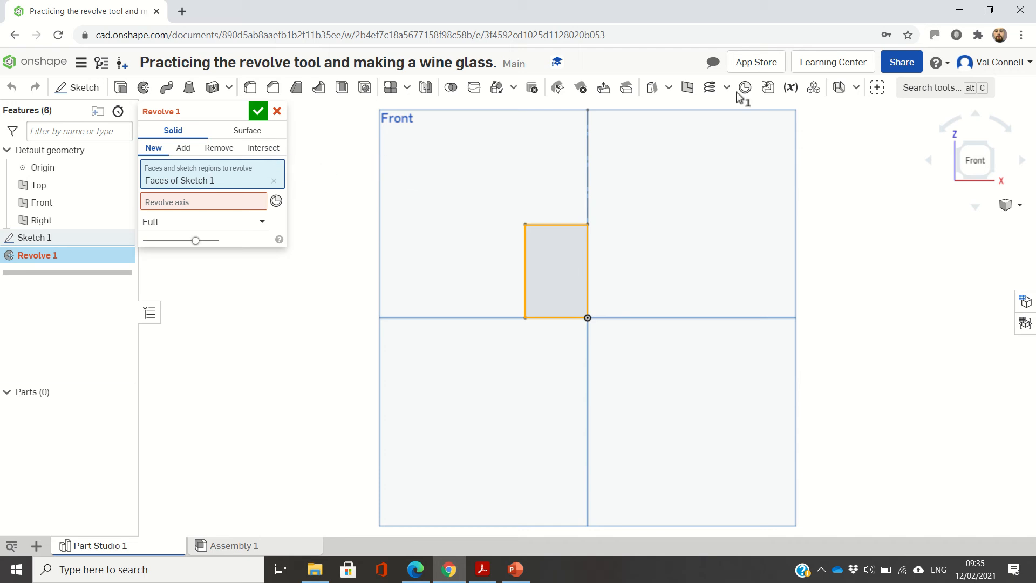
click(962, 152)
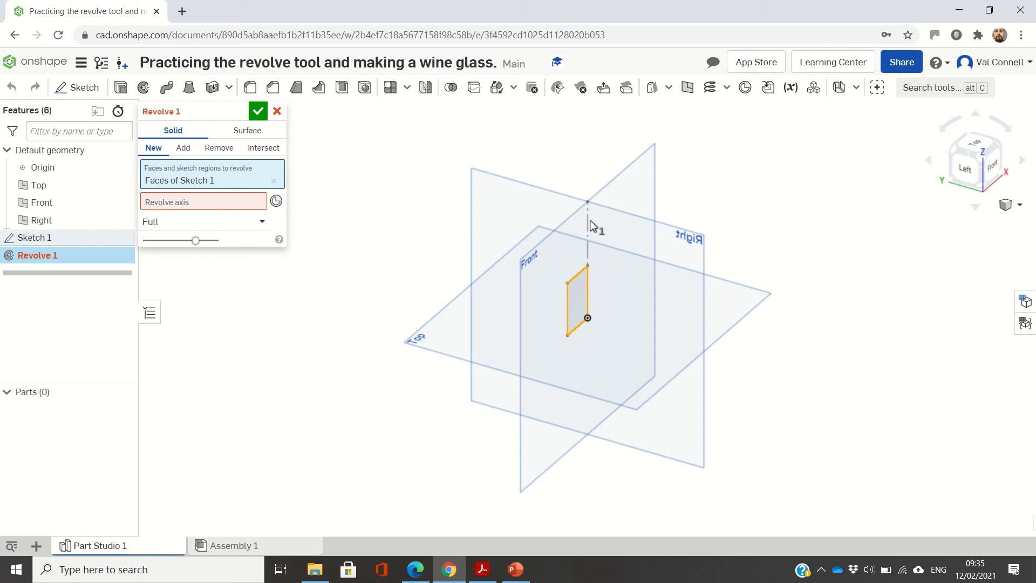
click(186, 208)
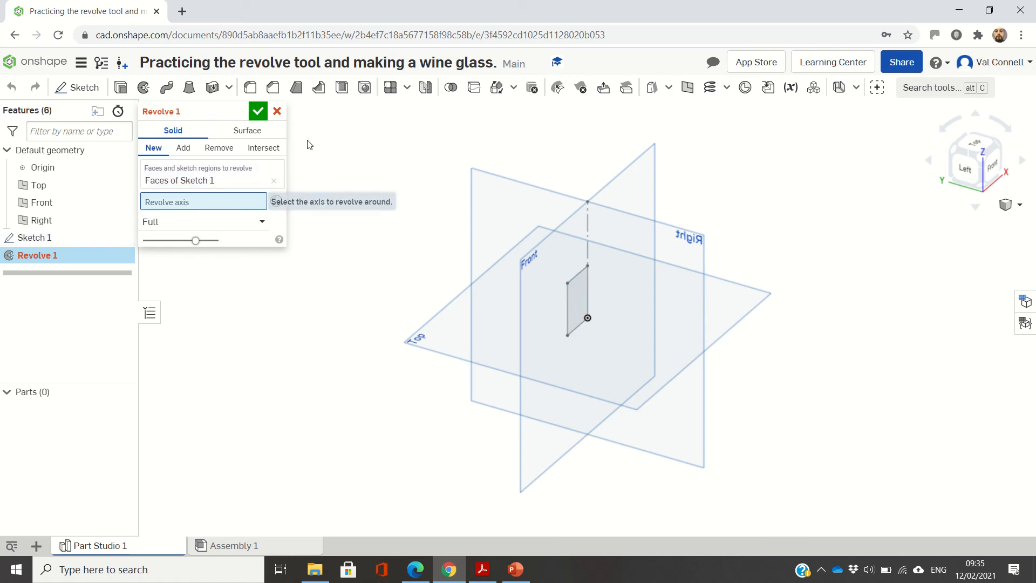
click(585, 236)
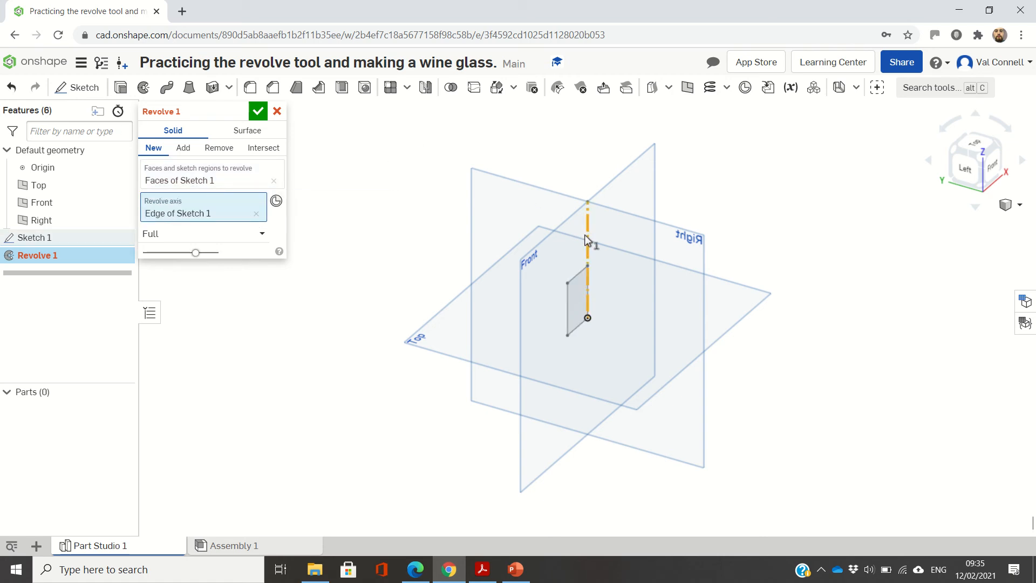
click(260, 115)
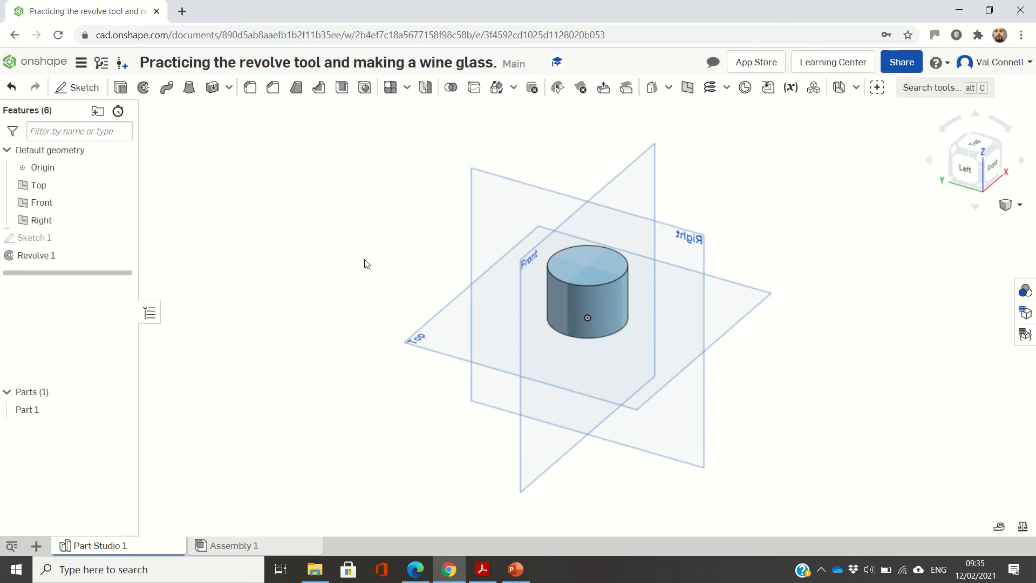
mouse_move(446, 7)
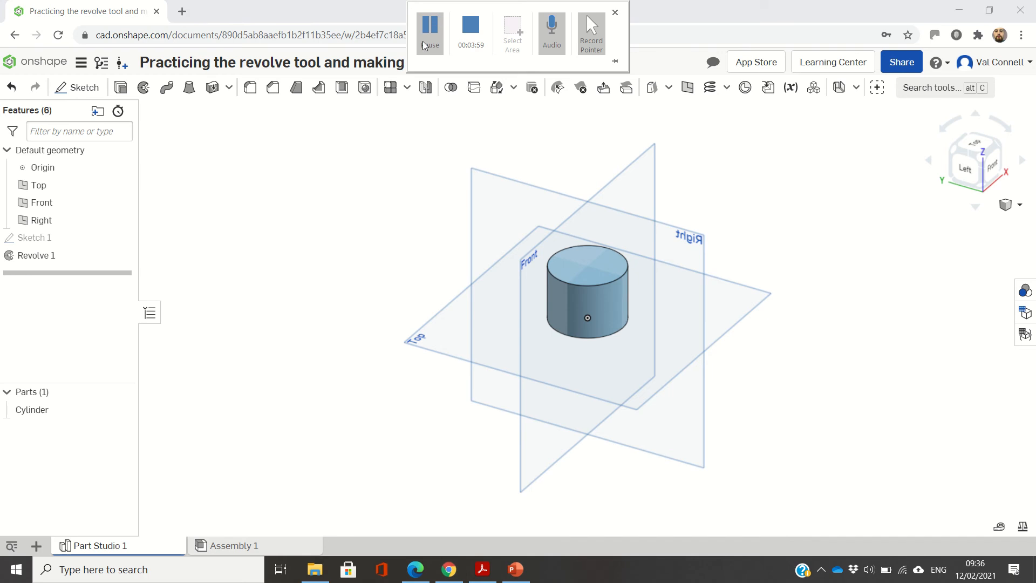
Start a sketch on the Front plane and draw a vertical construction line about 77 mm long, level with the origin, just beyond the plane's right edge
click(1002, 148)
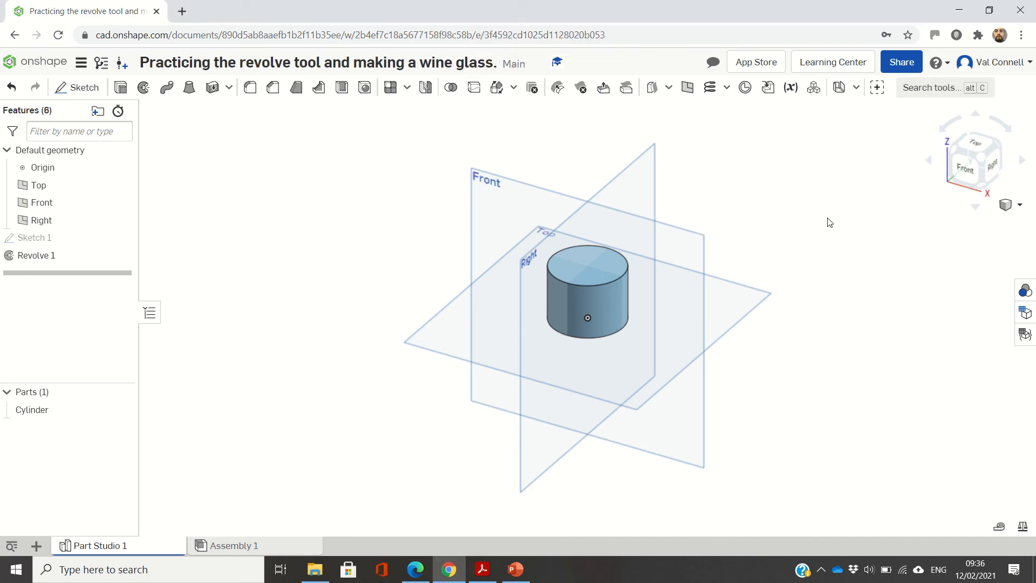
click(85, 87)
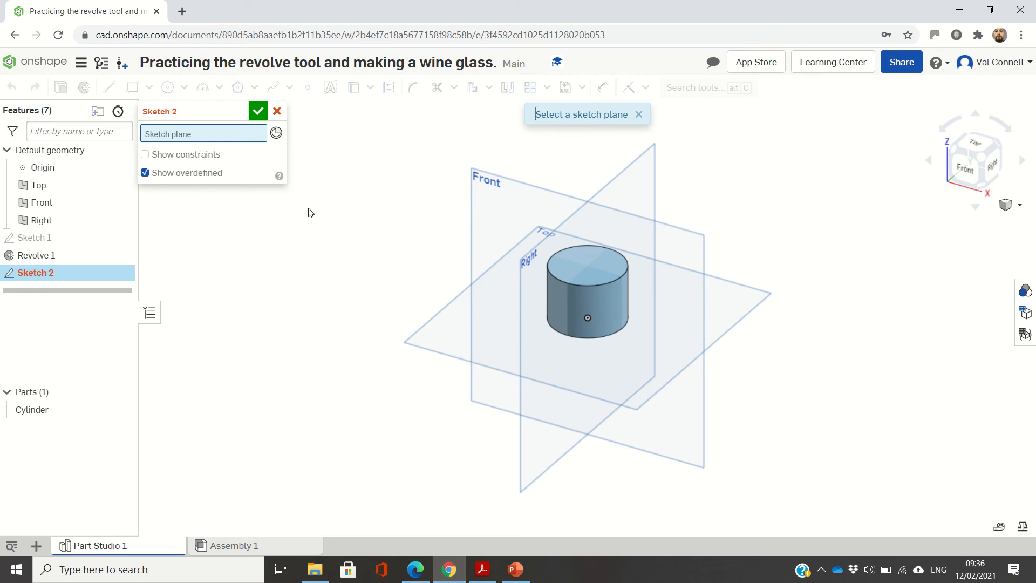
click(479, 206)
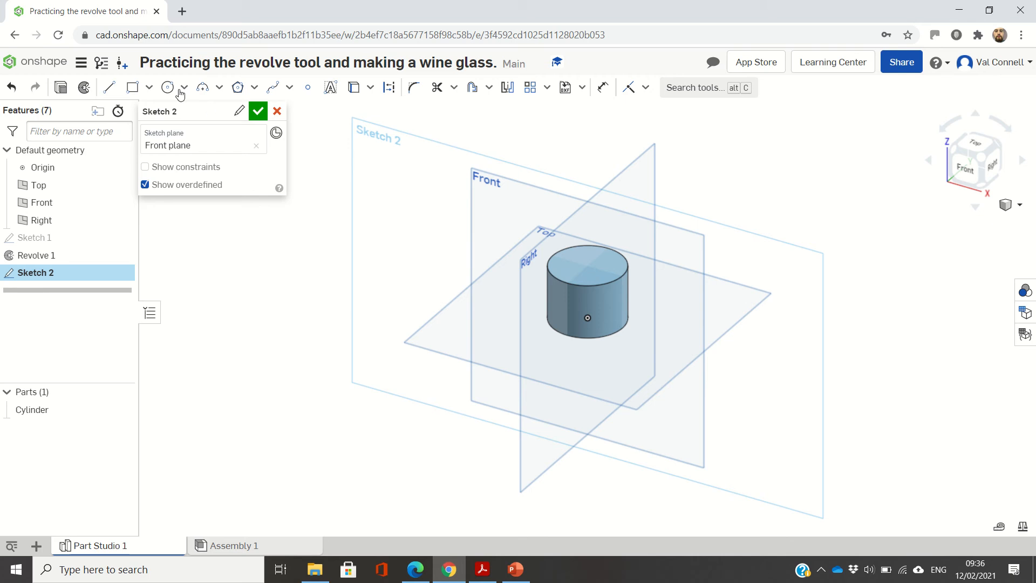
click(110, 93)
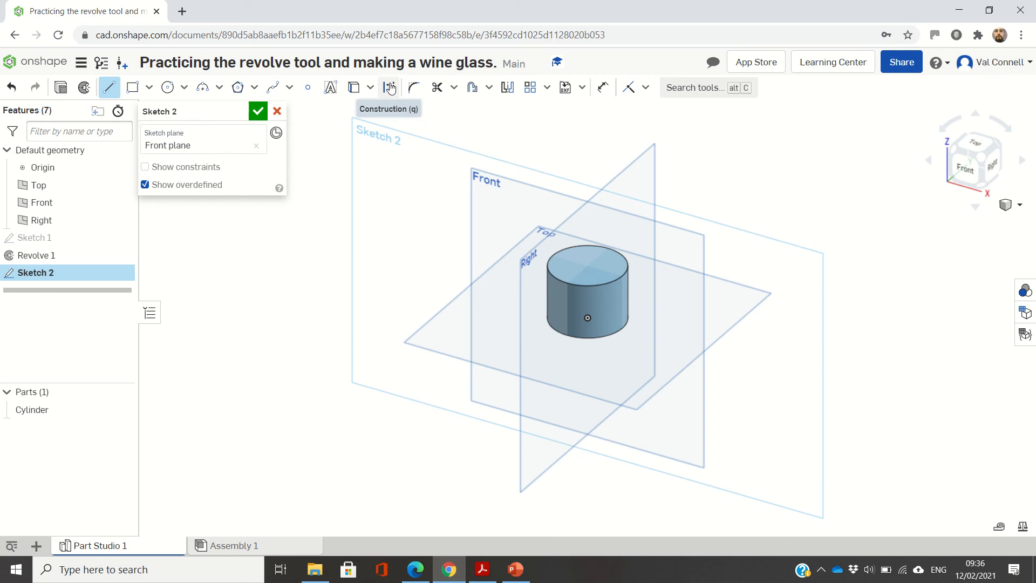
click(389, 88)
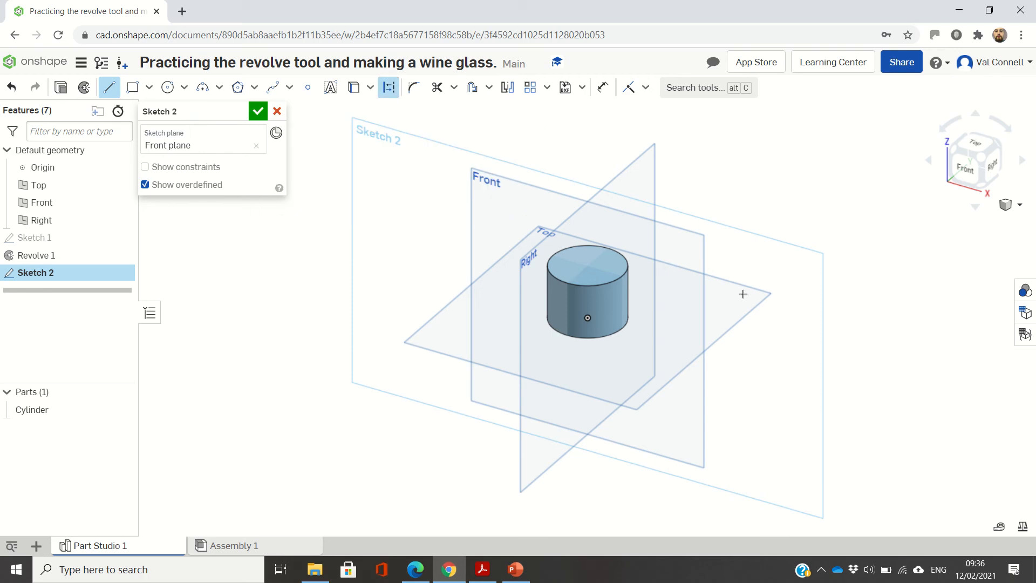
key(n)
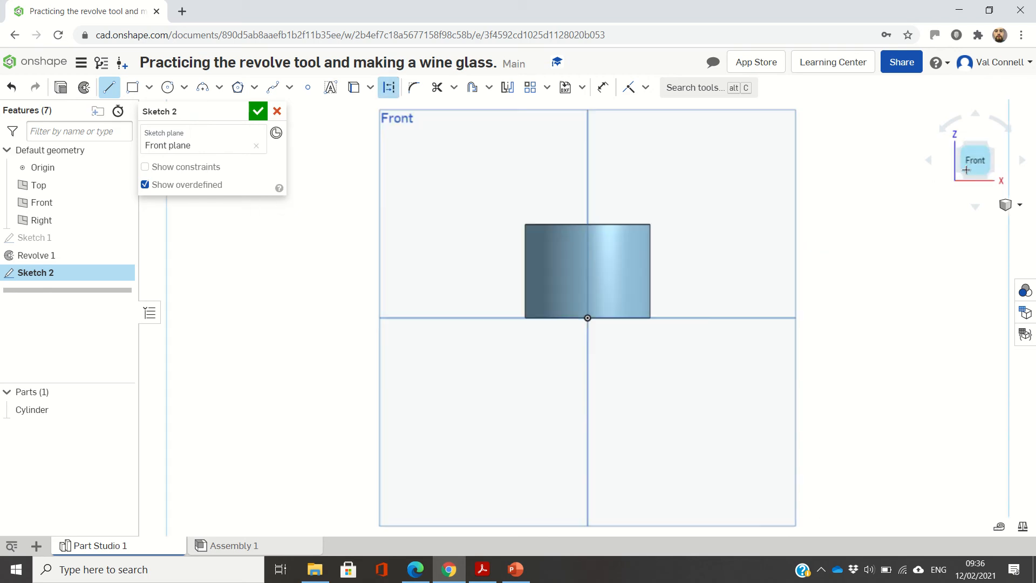
click(799, 319)
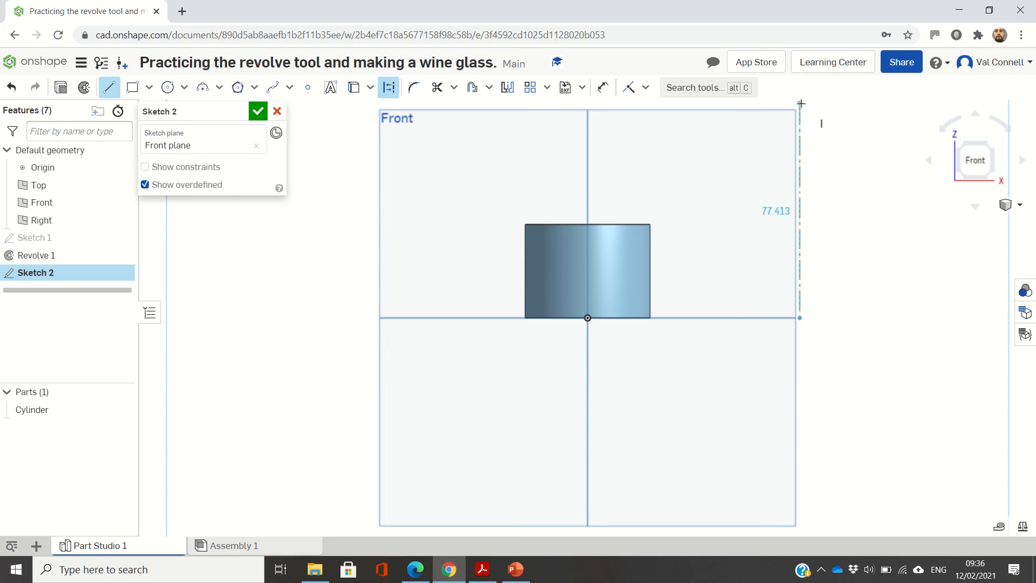
click(801, 103)
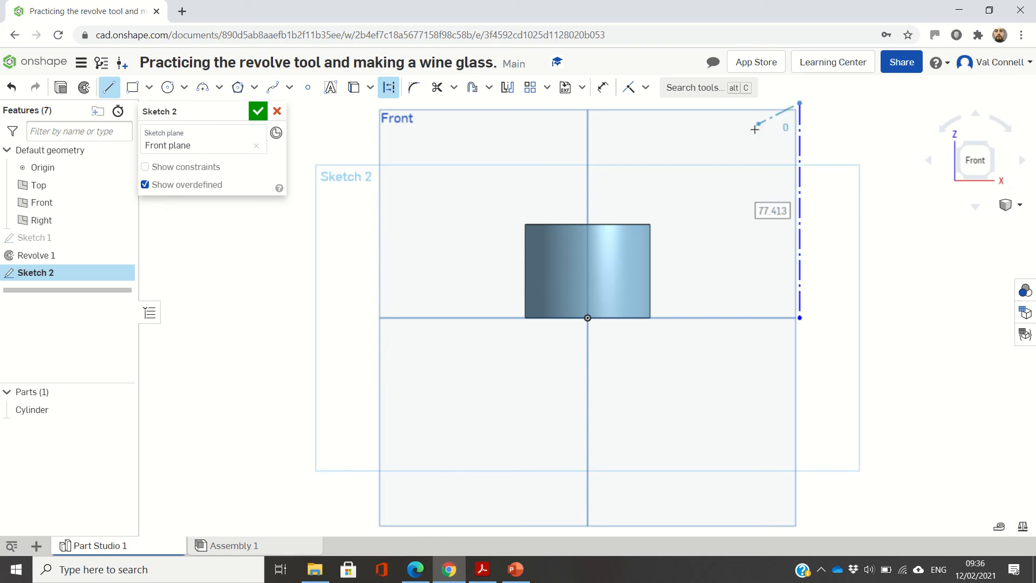
key(Escape)
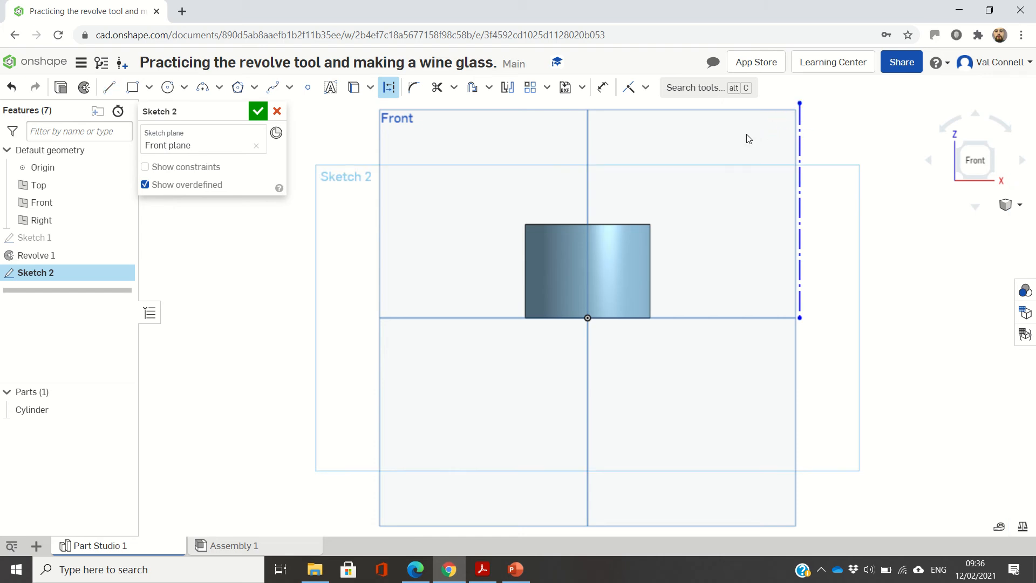
Draw a closed rectangle of regular lines about 16 mm wide and 68 mm high against the left side of the new construction line
key(l)
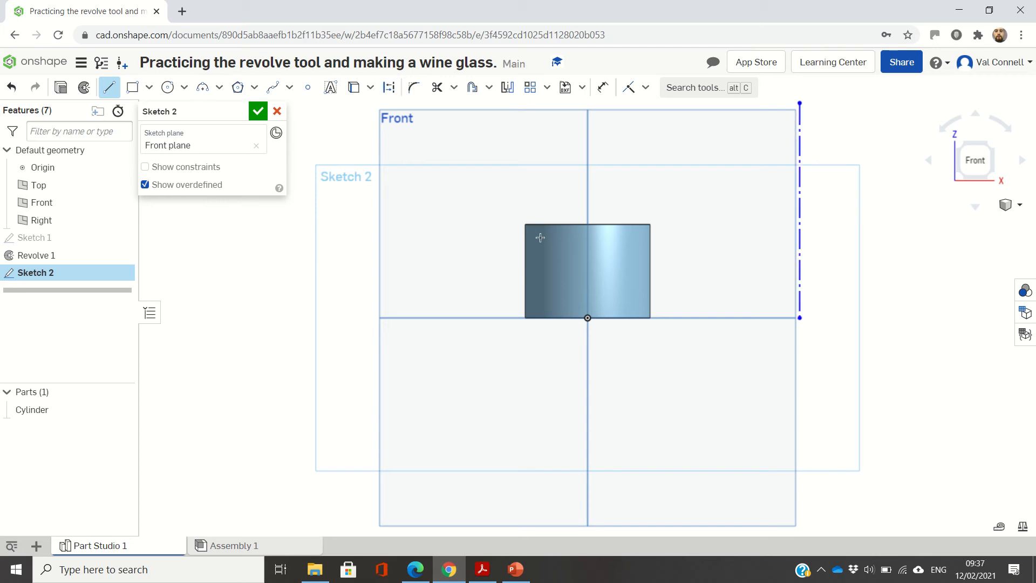
click(799, 123)
click(756, 123)
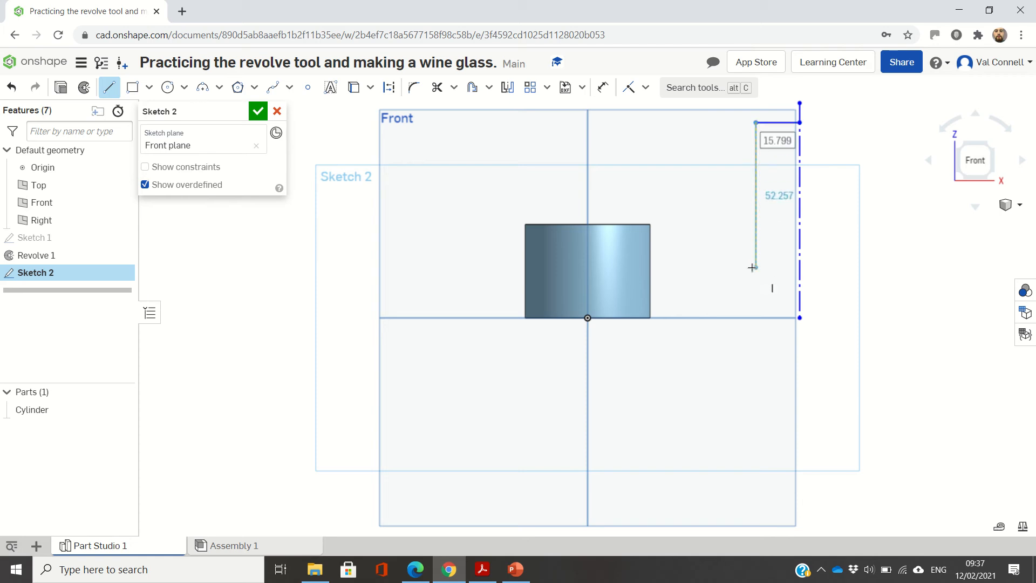
click(756, 310)
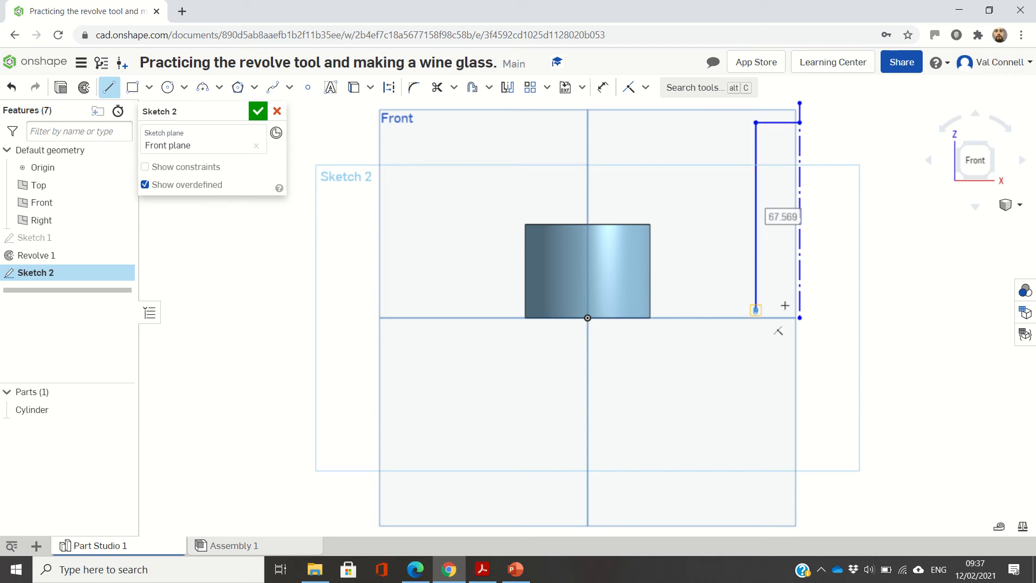
click(797, 308)
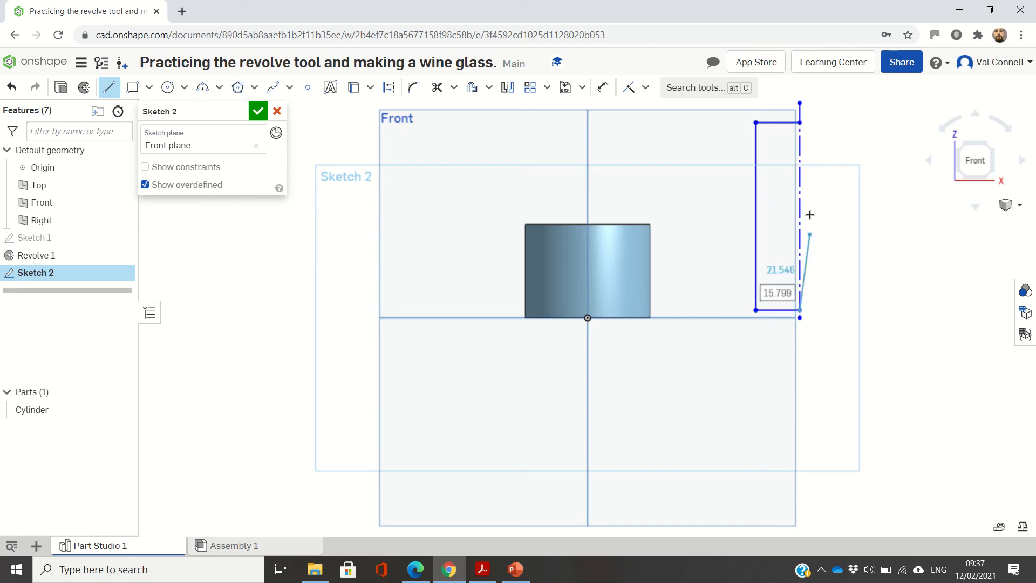
click(800, 123)
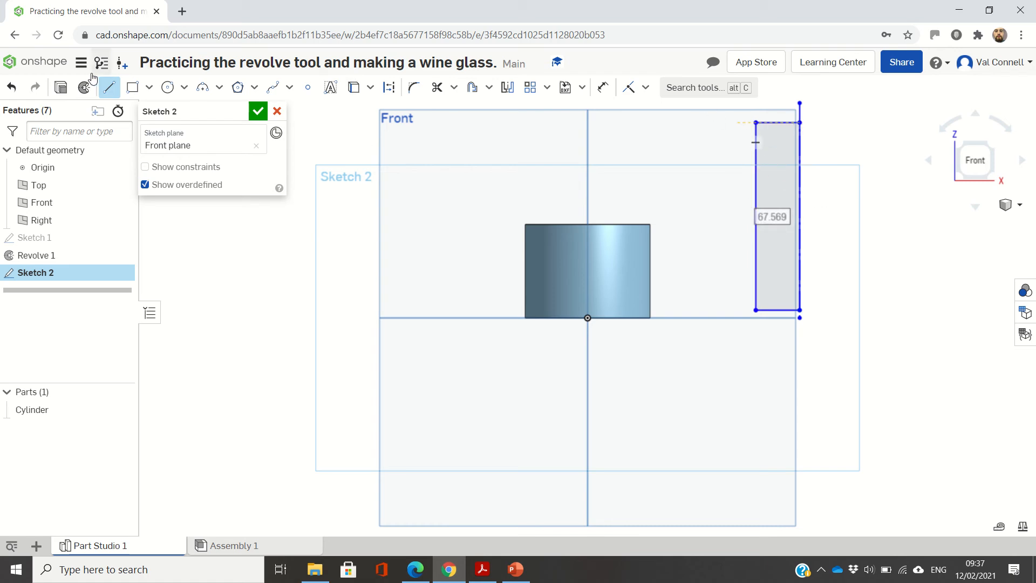
Revolve the tall rectangle as a new solid through a full turn around its construction line
click(84, 87)
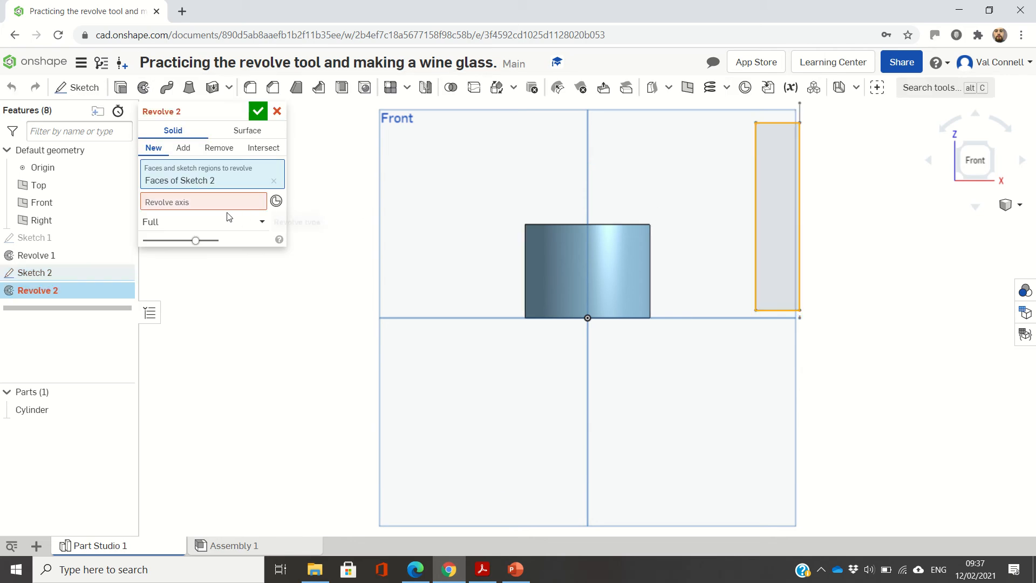
click(205, 206)
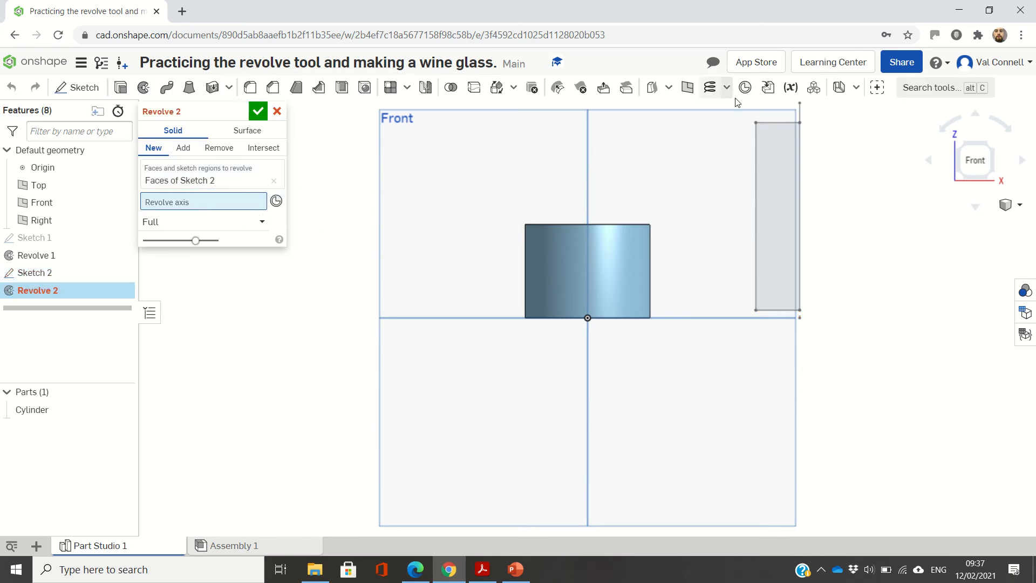
click(799, 115)
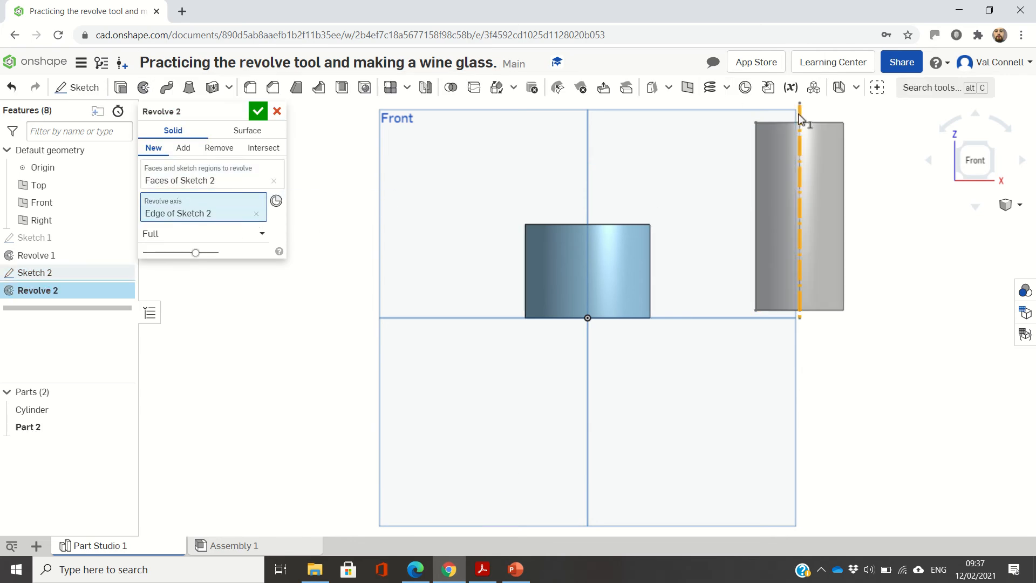
click(998, 146)
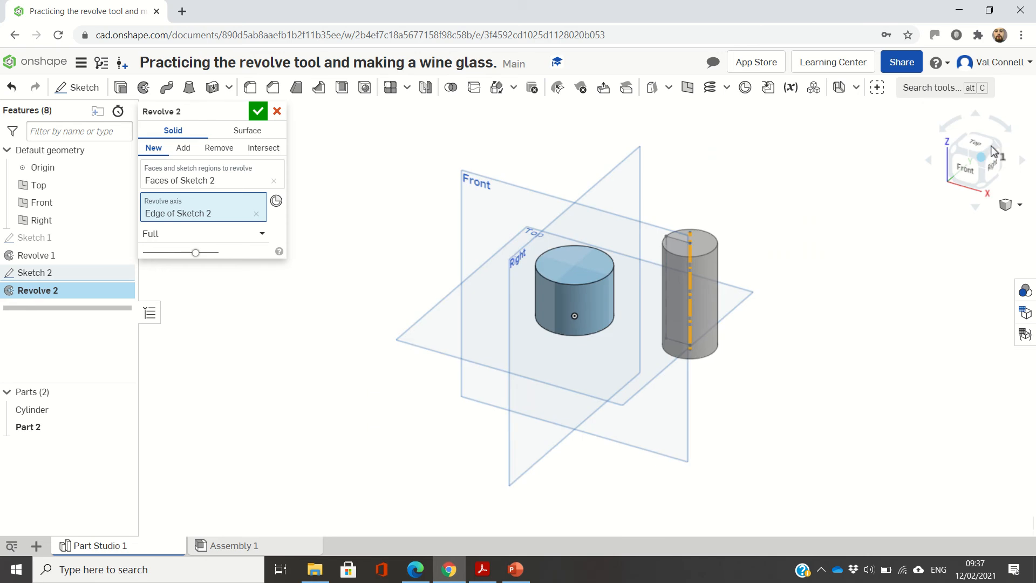
click(258, 111)
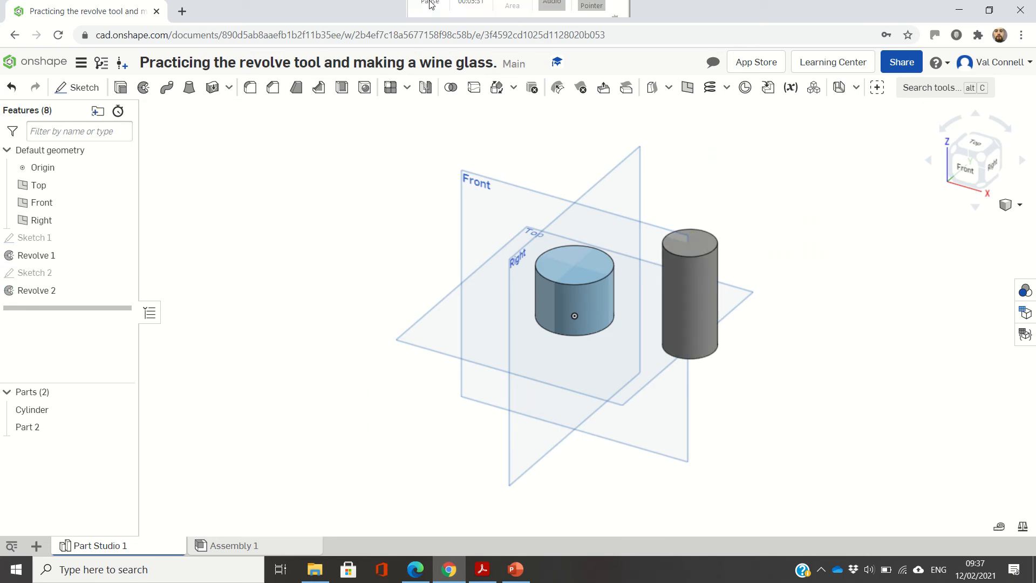
click(429, 19)
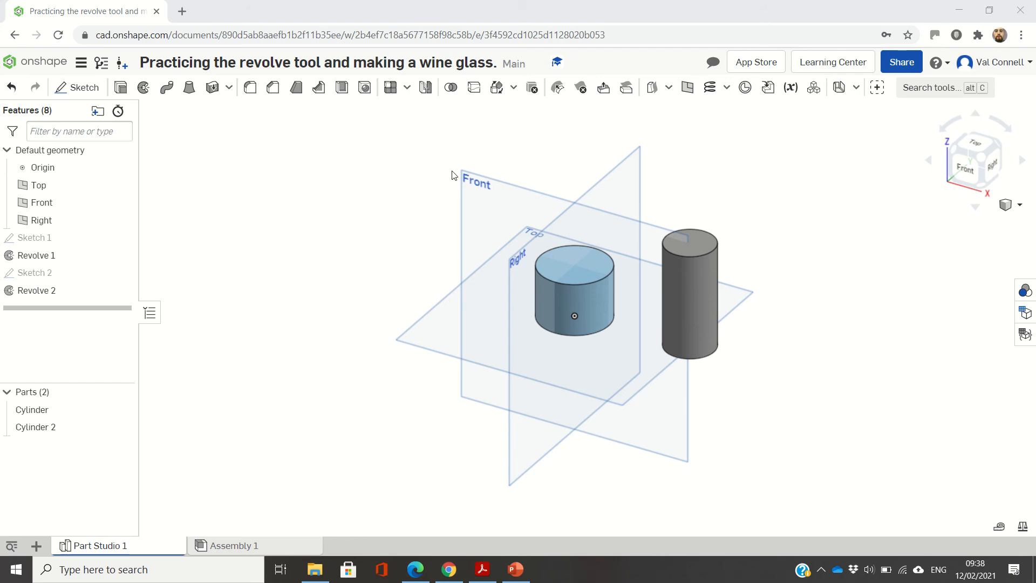
Enlarge the Right plane by pulling its upper front corner outward beyond the Front plane's edge
click(635, 149)
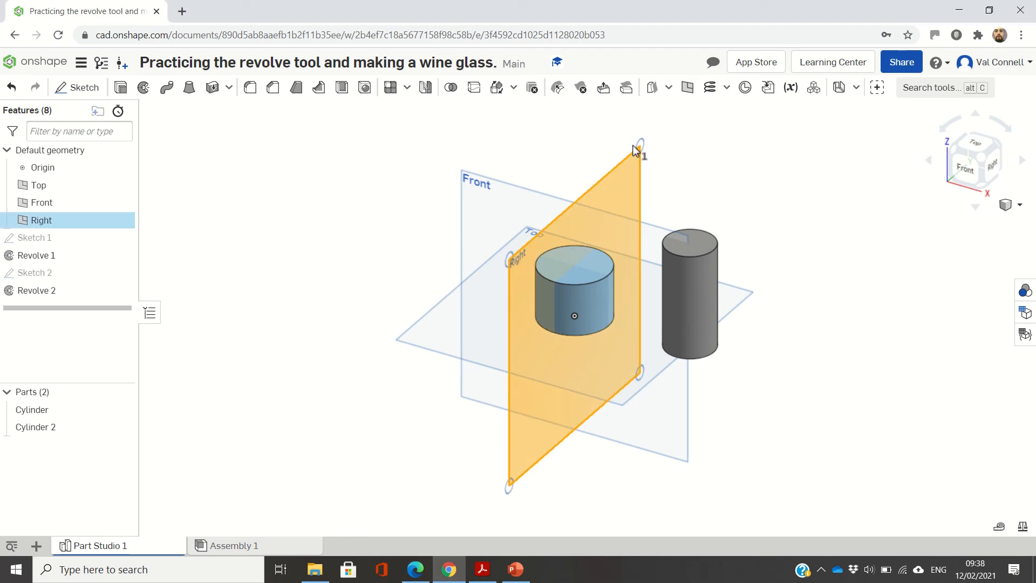
drag(510, 257, 387, 259)
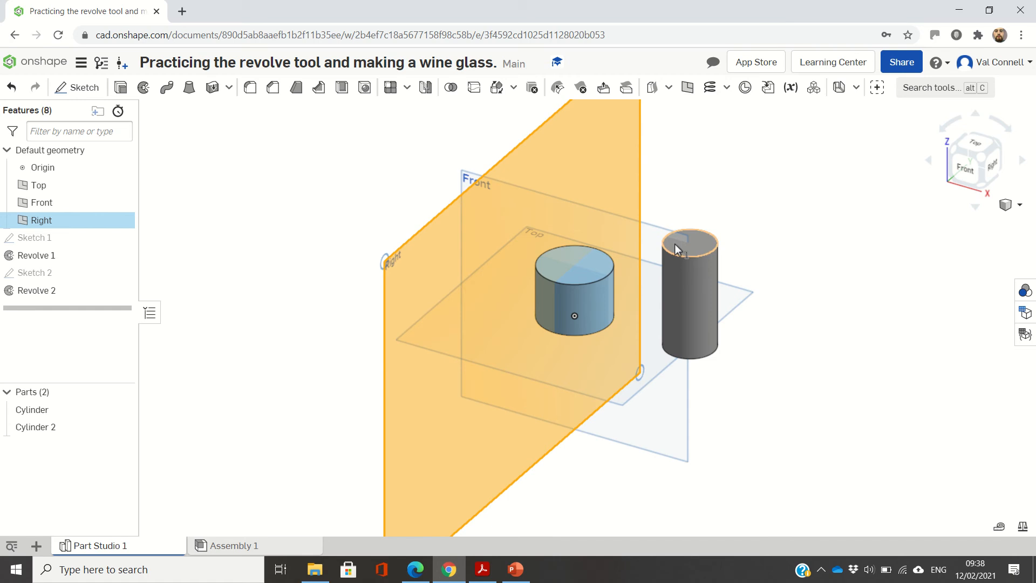
Start a new sketch on the Right plane
scroll(675, 244, up, 5)
scroll(675, 244, down, 10)
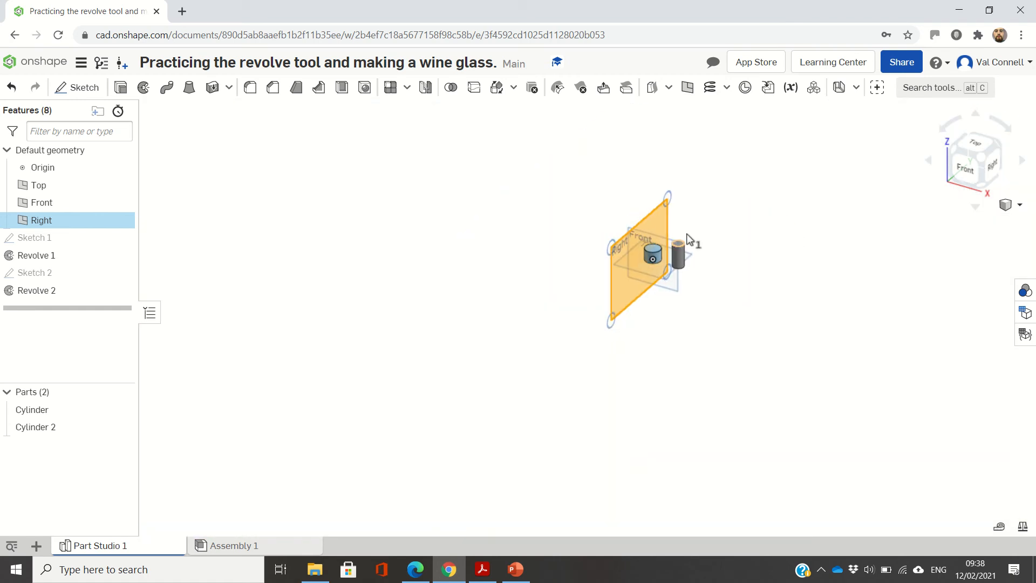
scroll(733, 229, up, 5)
scroll(732, 230, down, 8)
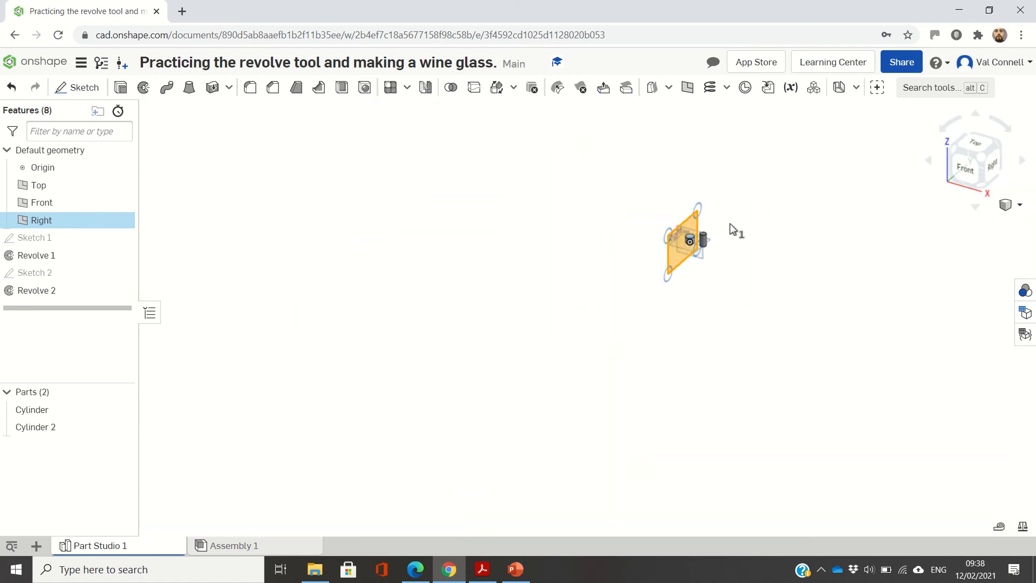
scroll(732, 229, up, 4)
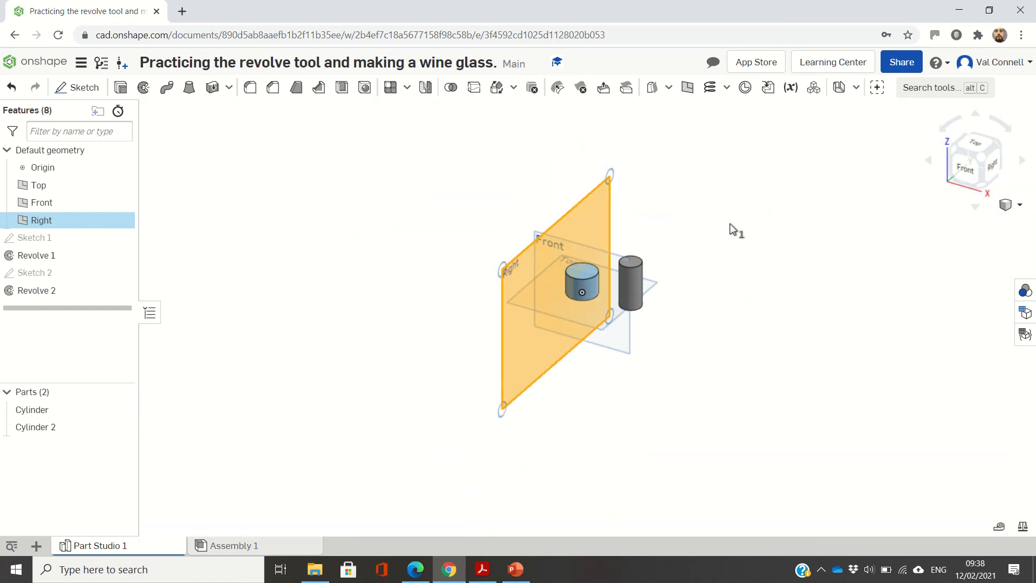
click(993, 165)
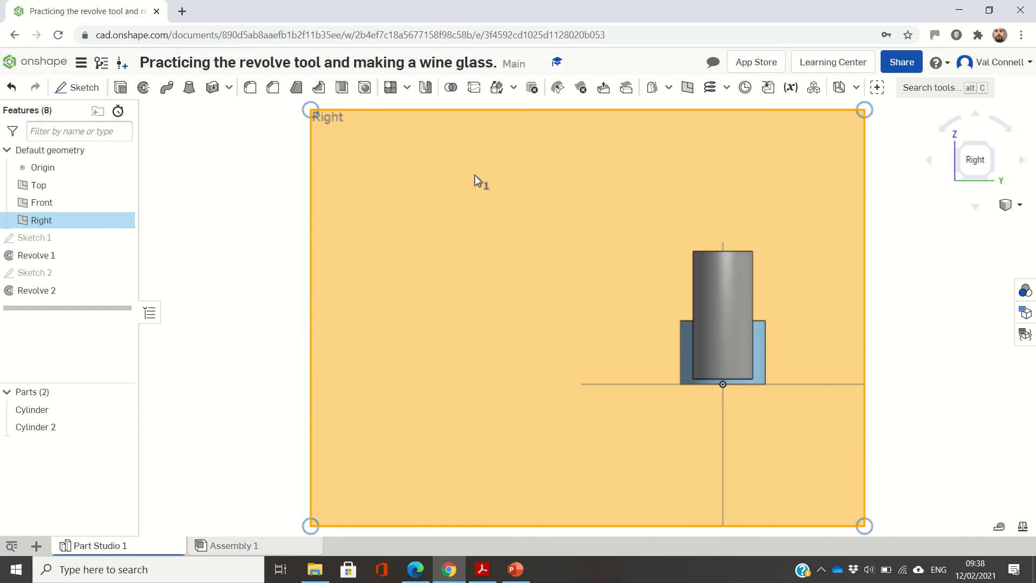
click(89, 95)
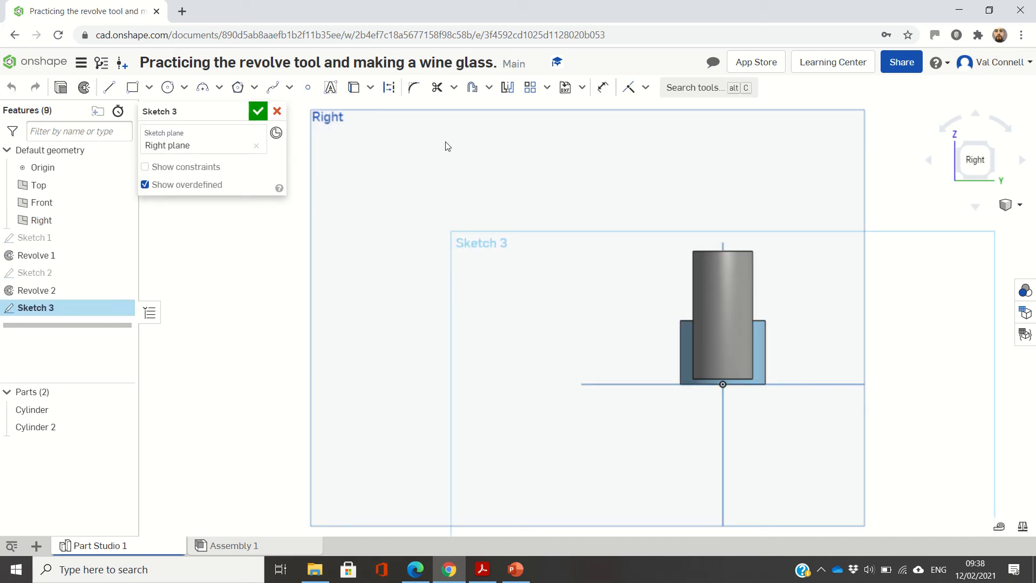
scroll(433, 143, down, 5)
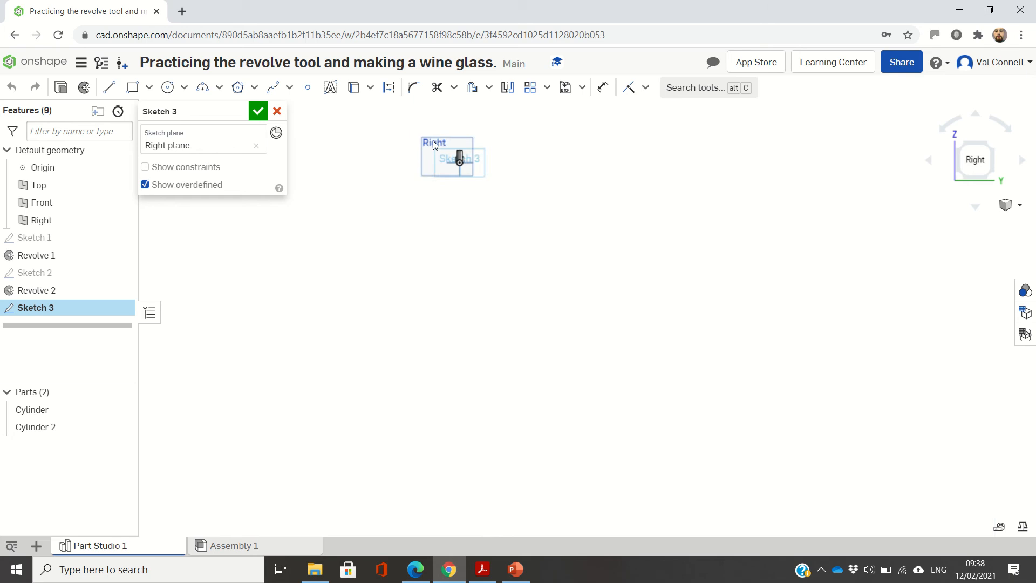
scroll(434, 143, up, 5)
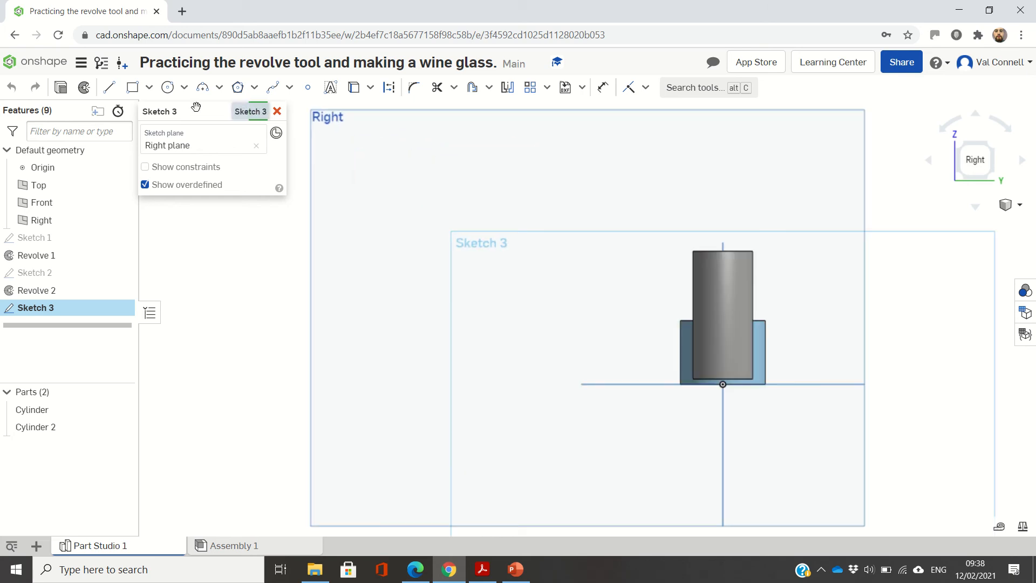
Draw a vertical construction line about 144 mm long on the Right plane, well to the left of the cylinders
key(l)
key(q)
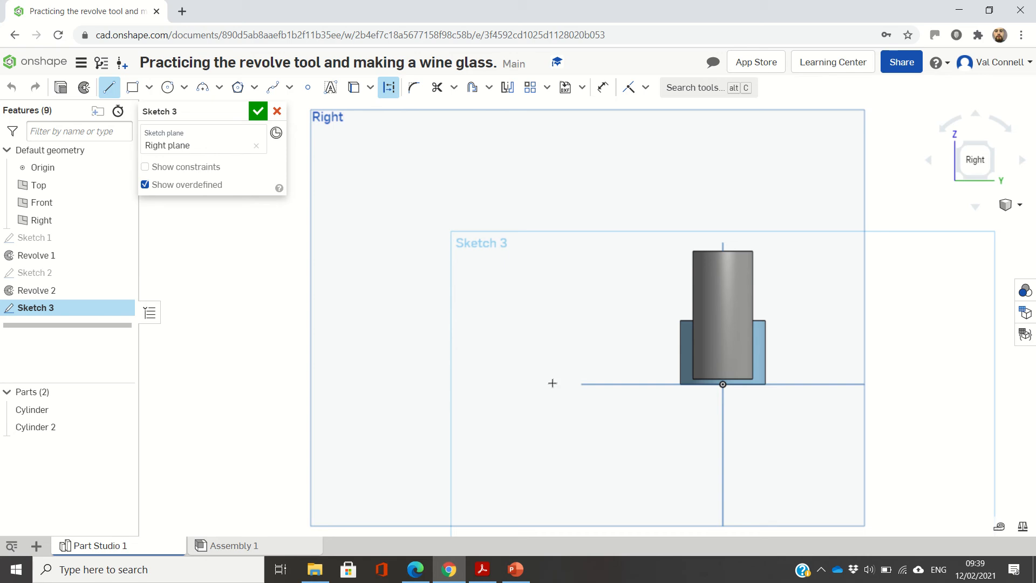
click(535, 427)
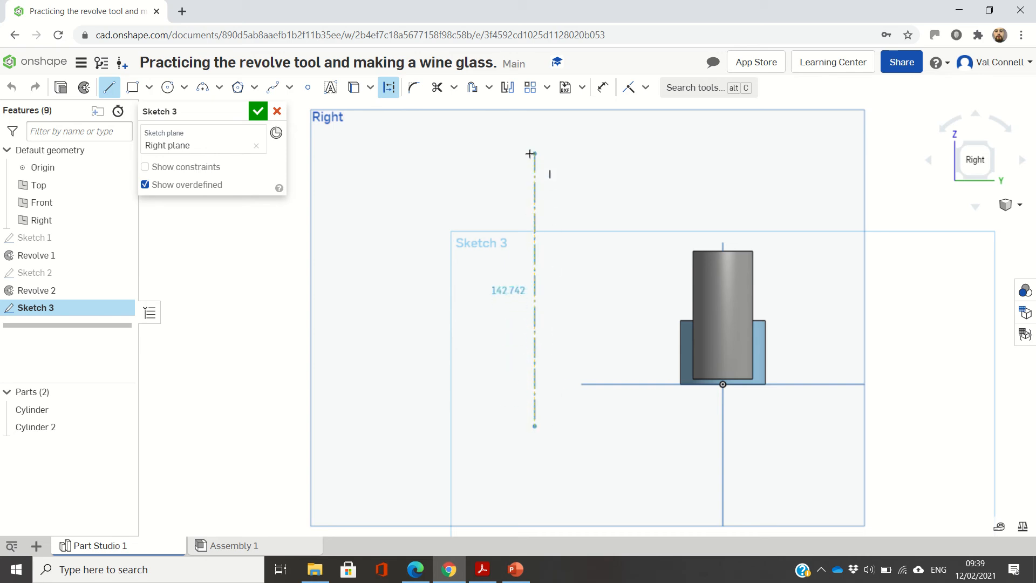
click(531, 154)
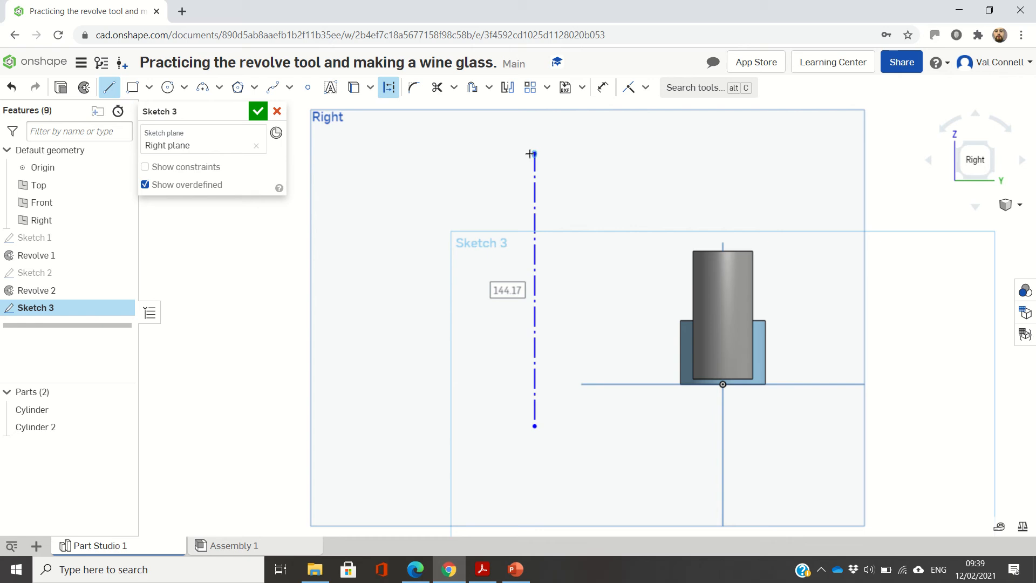
key(Escape)
Draw a closed right triangle of regular lines about 41 mm wide and 64 mm high against the left side of the construction line
key(q)
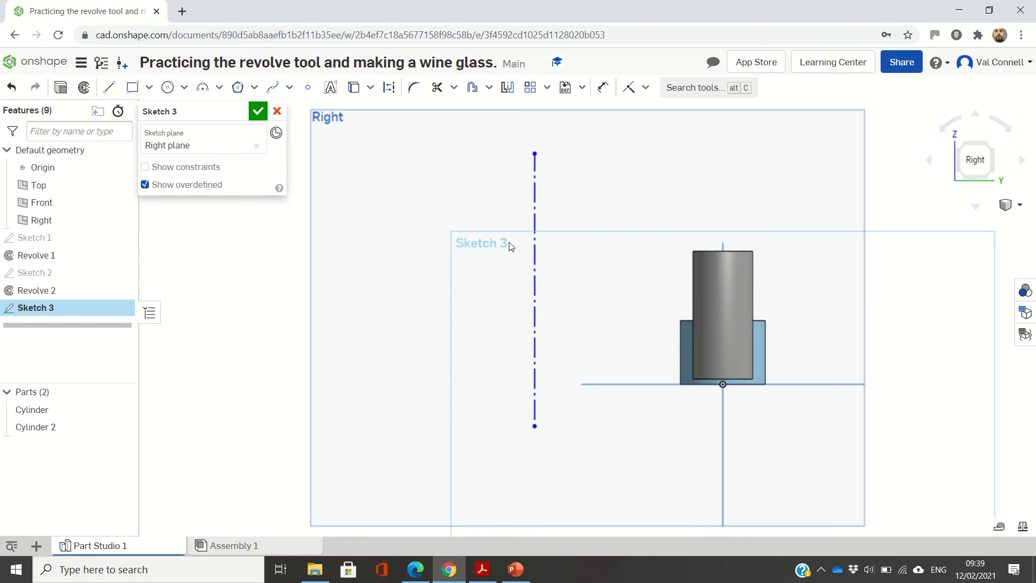
key(l)
click(534, 179)
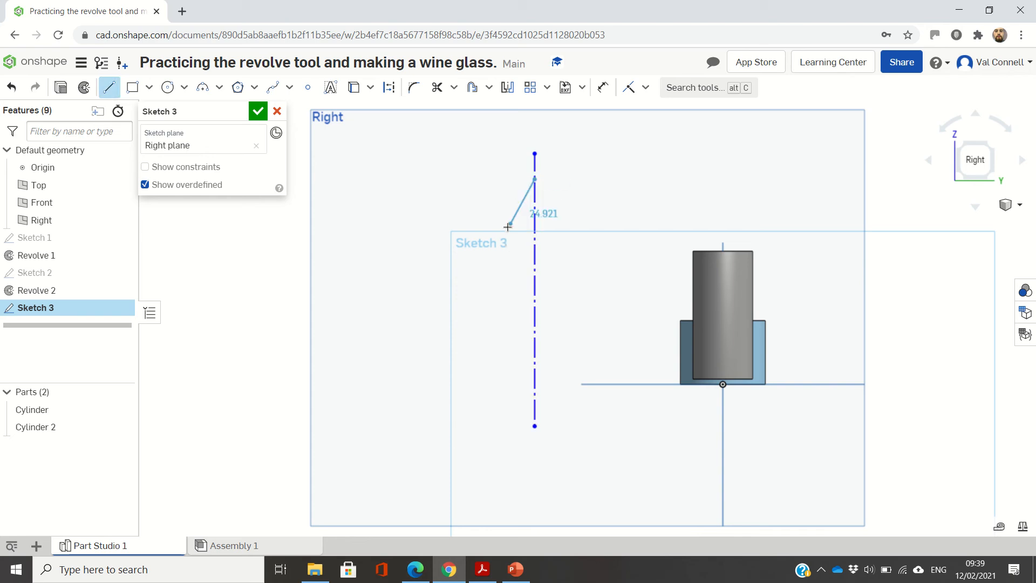
click(457, 299)
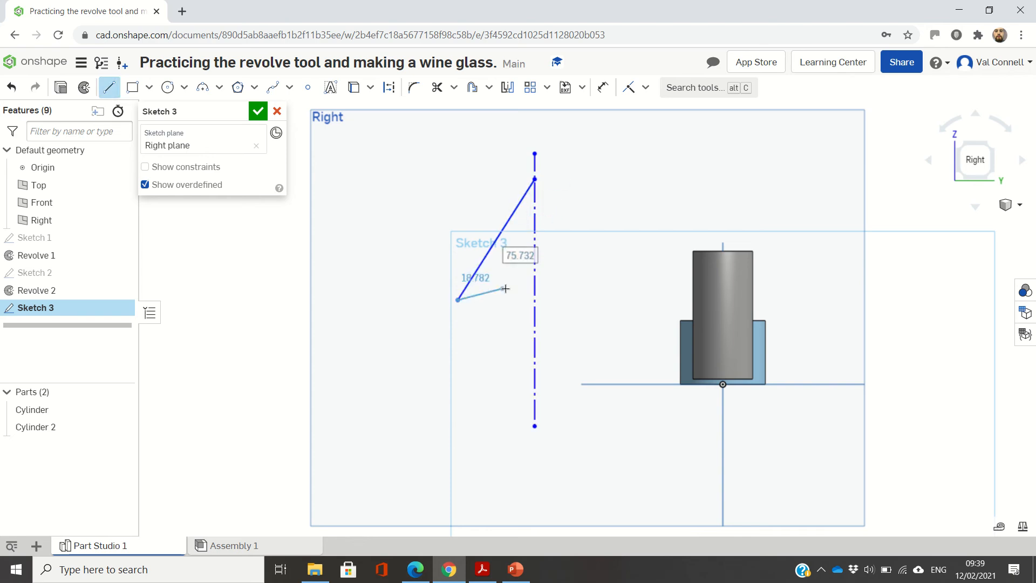
click(533, 300)
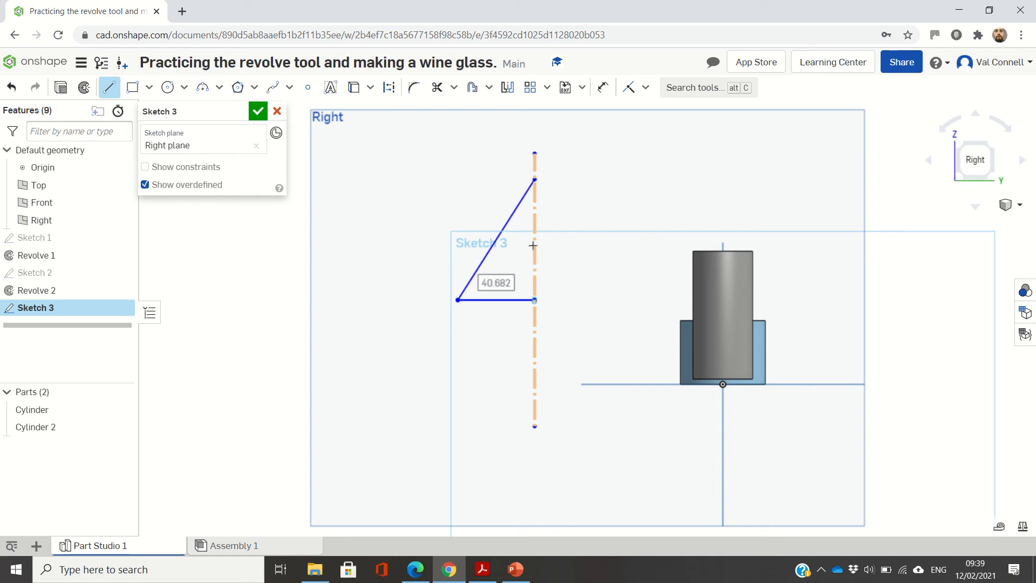
click(534, 180)
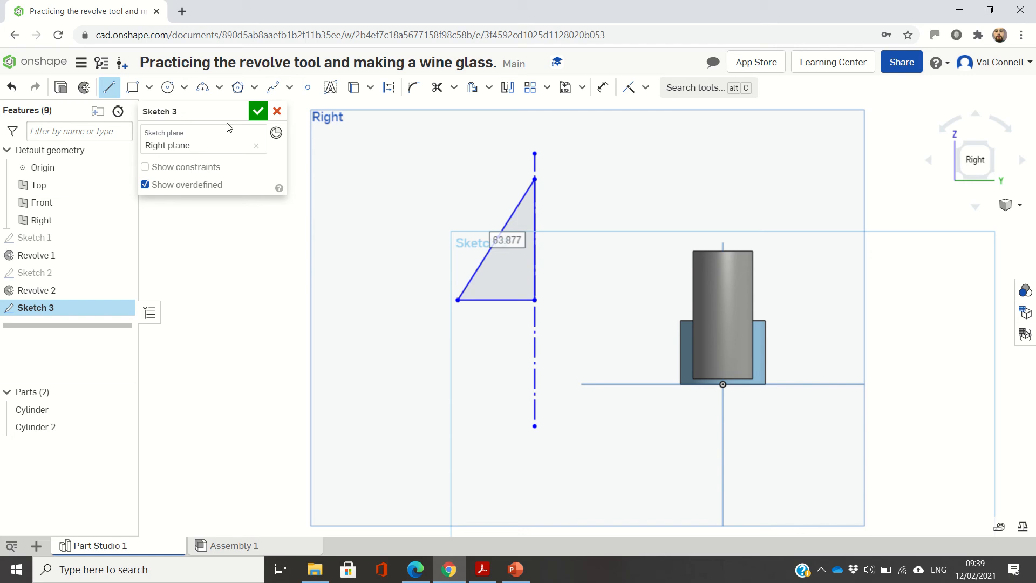
Revolve the triangle as a new solid through a full turn around its construction line to form a cone
click(85, 89)
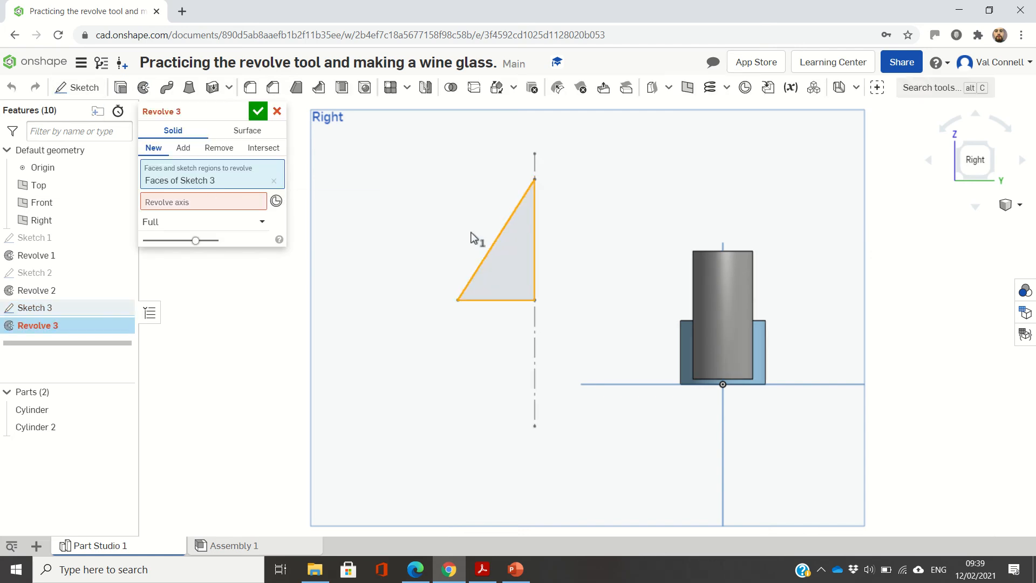
click(212, 195)
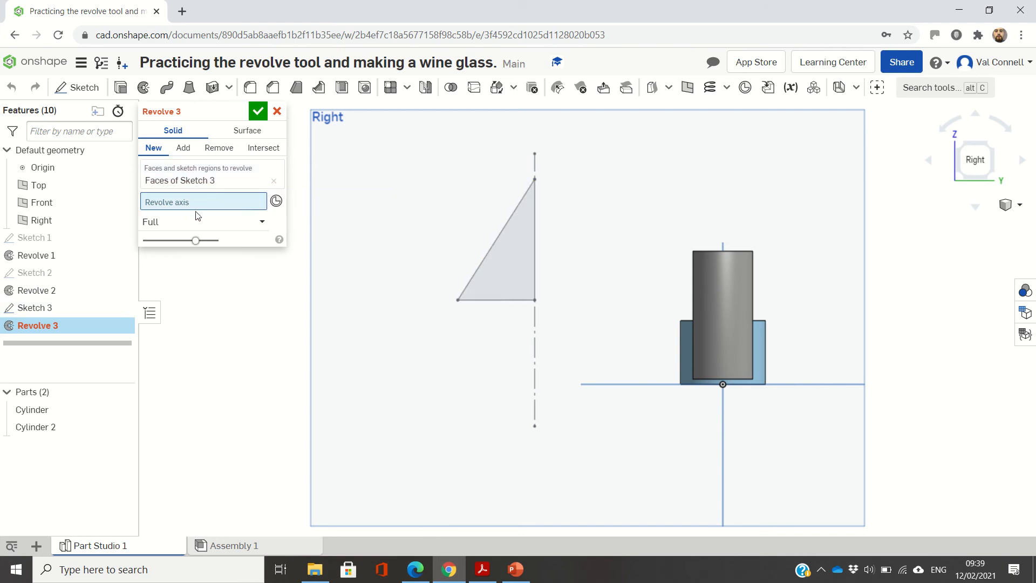
click(535, 163)
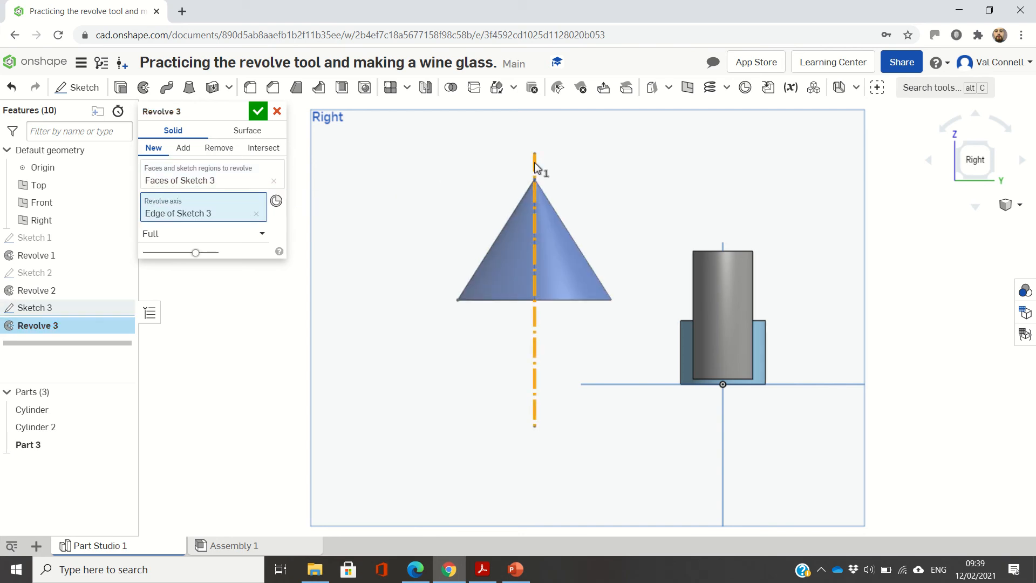
click(257, 111)
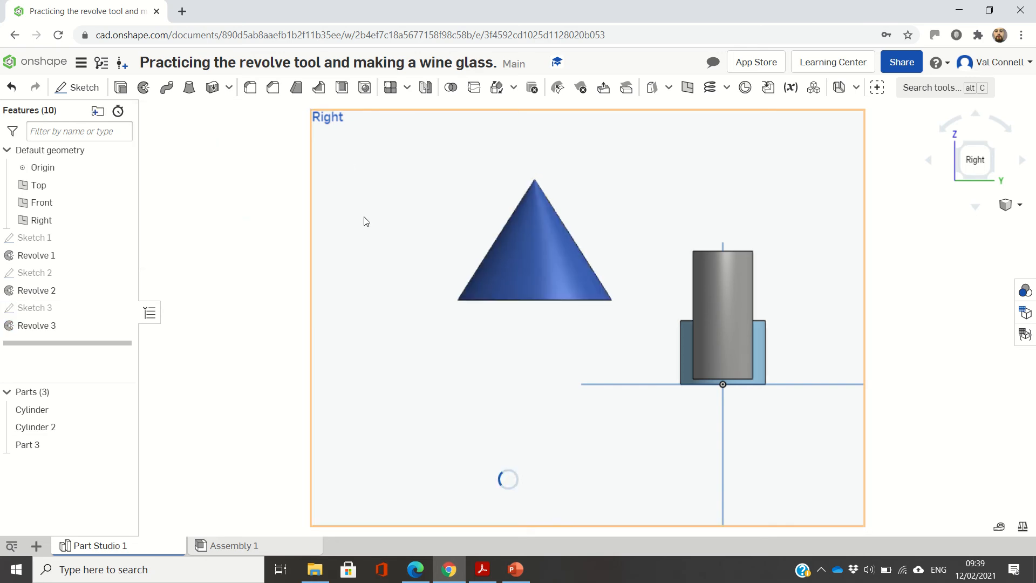
key(Up)
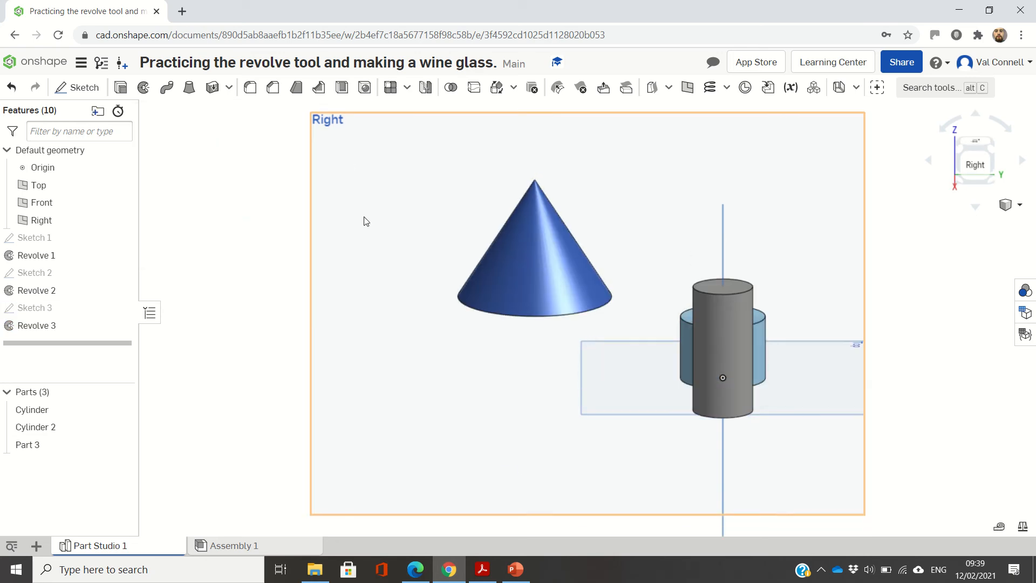
key(Down)
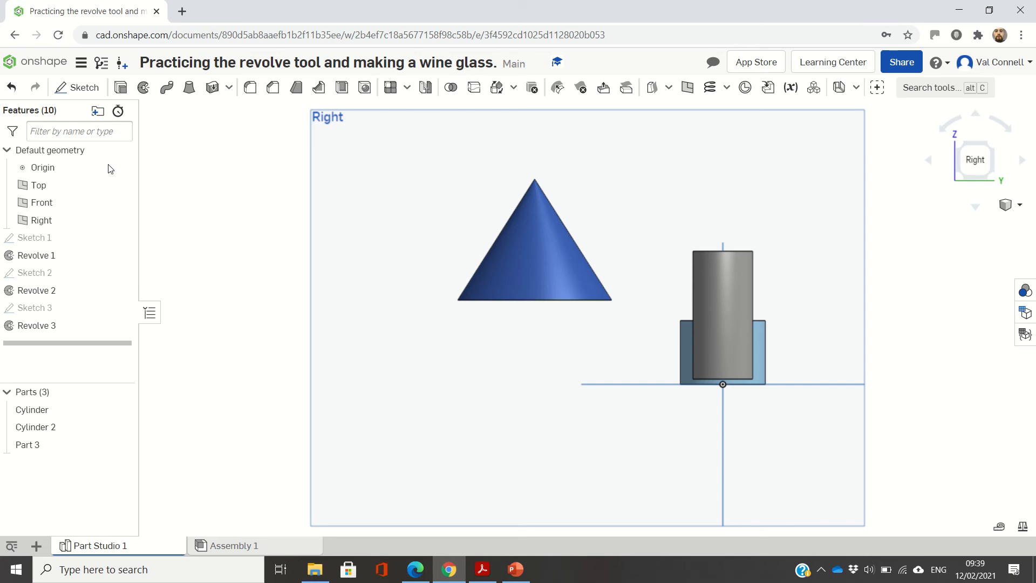
Start a sketch on the Right plane and draw a vertical construction line about 137 mm long near the plane's left edge, beside the cone
click(74, 85)
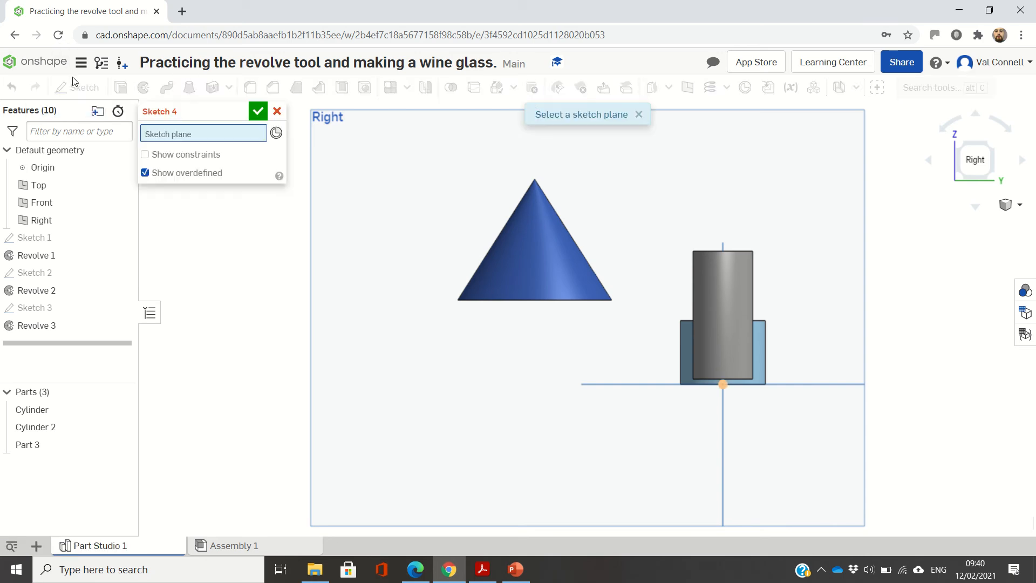
click(333, 164)
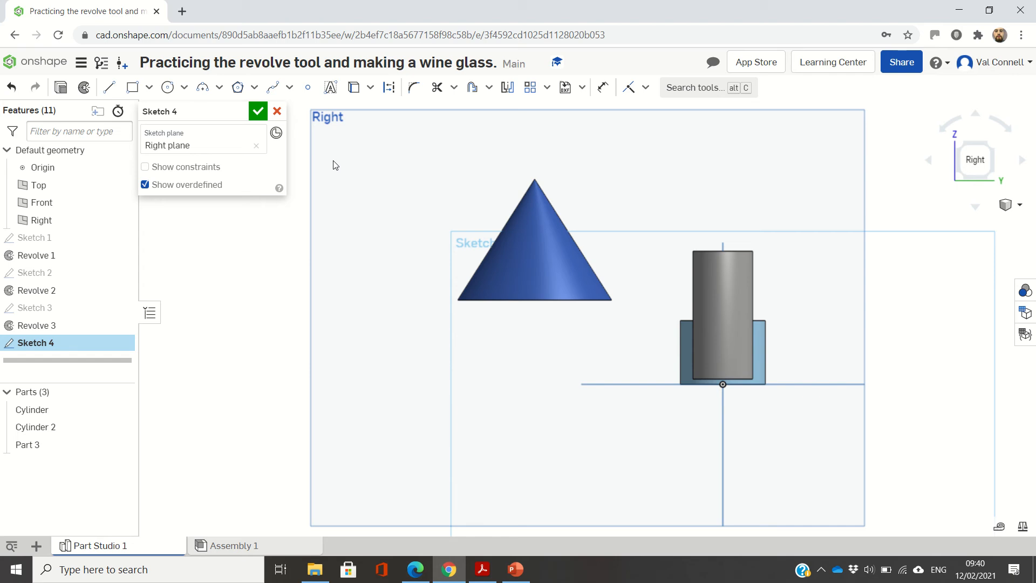
click(110, 84)
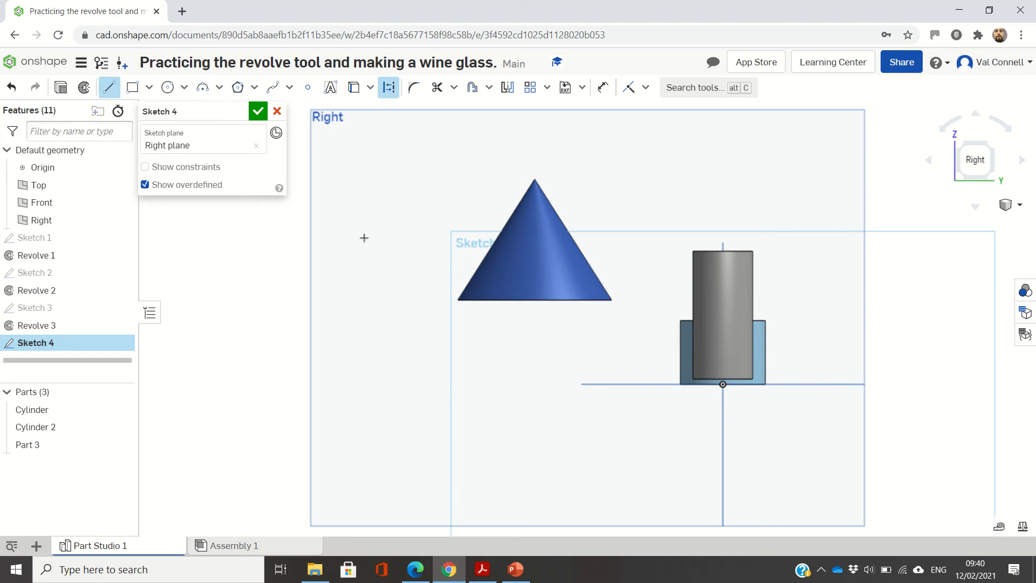
click(330, 209)
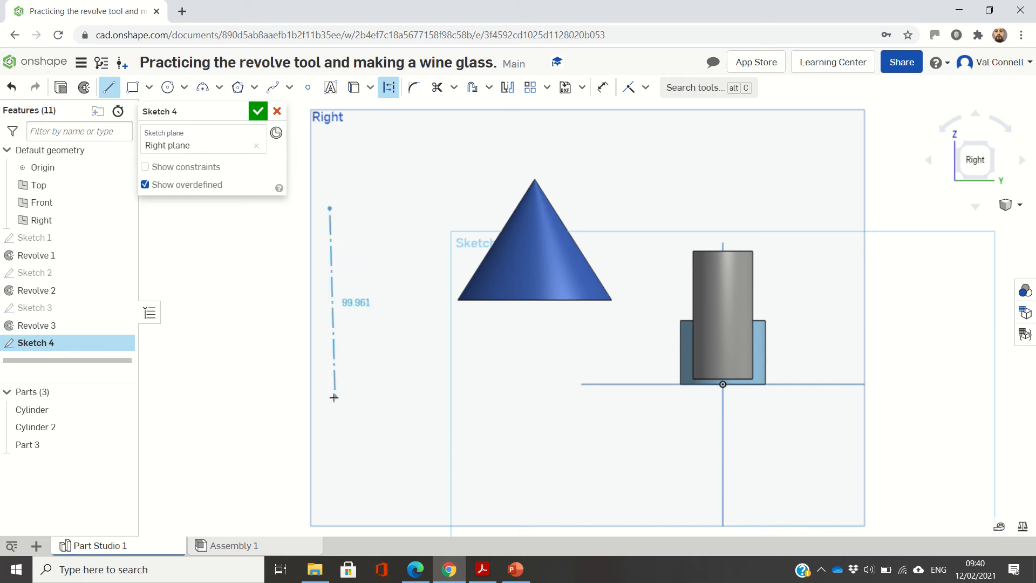
click(329, 468)
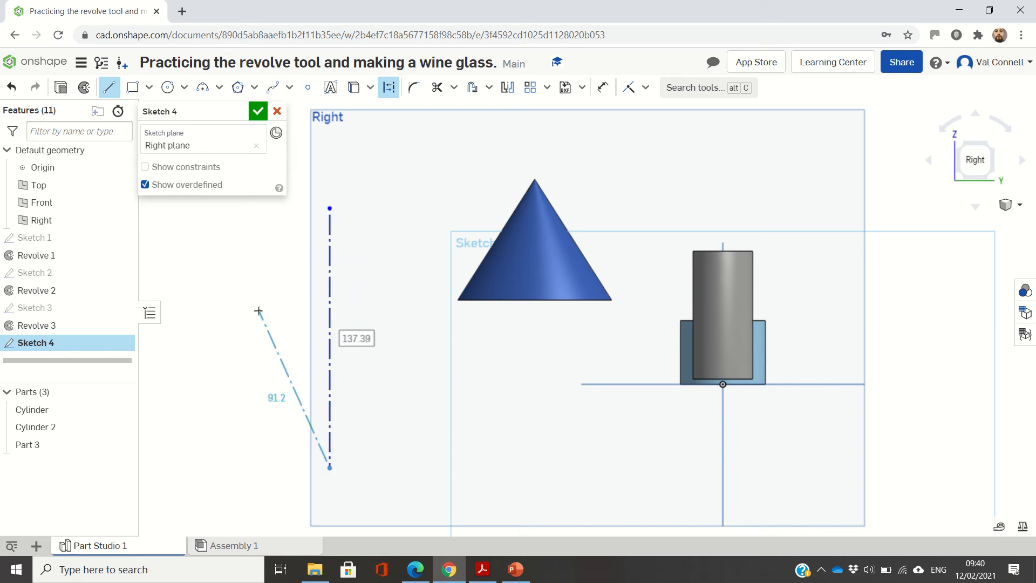
key(Escape)
Draw a right triangle about 13 mm wide and 38 mm high against the new construction line's left side, with its base in construction style
key(l)
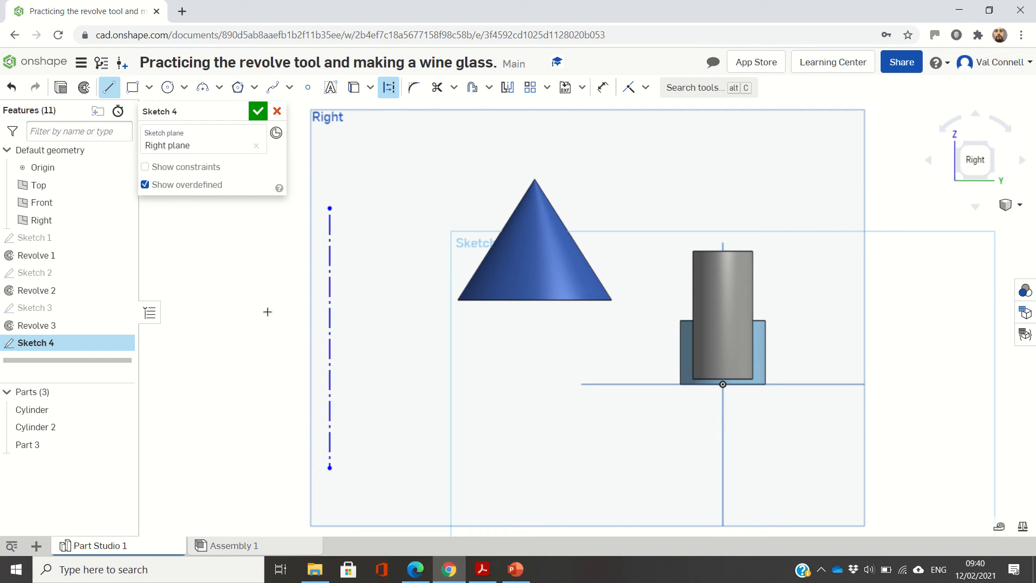
click(327, 294)
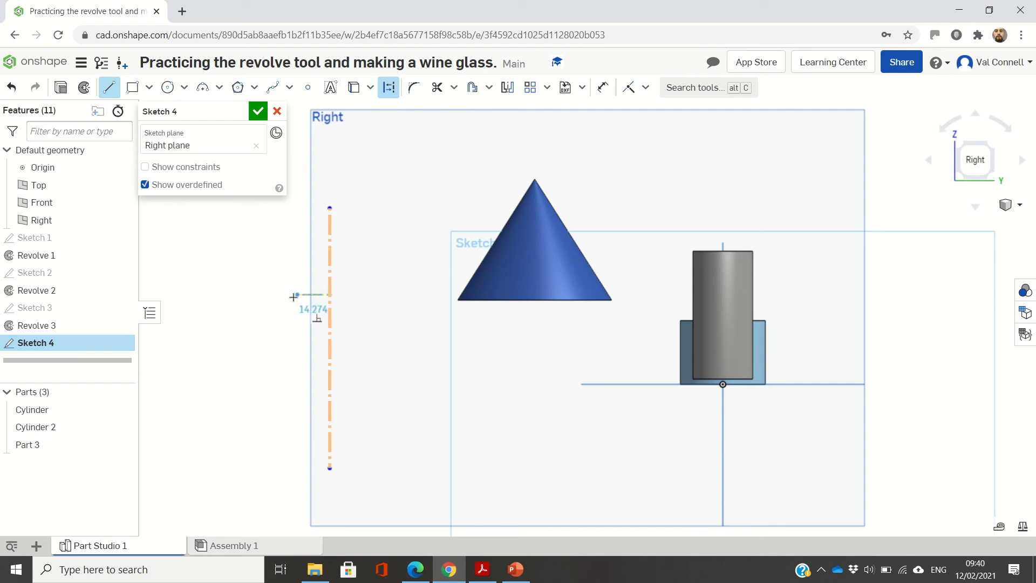
click(306, 294)
click(329, 223)
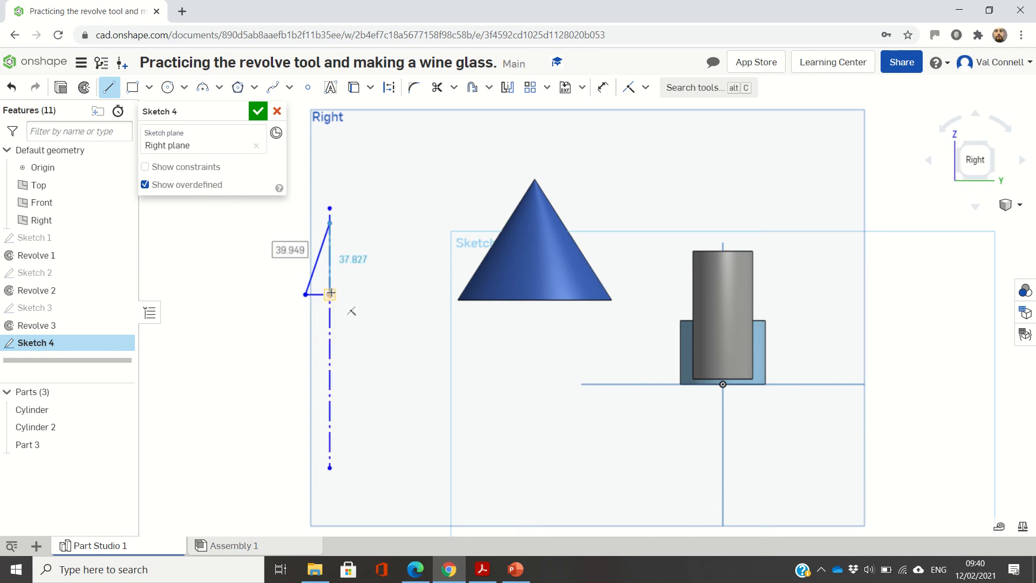
click(330, 295)
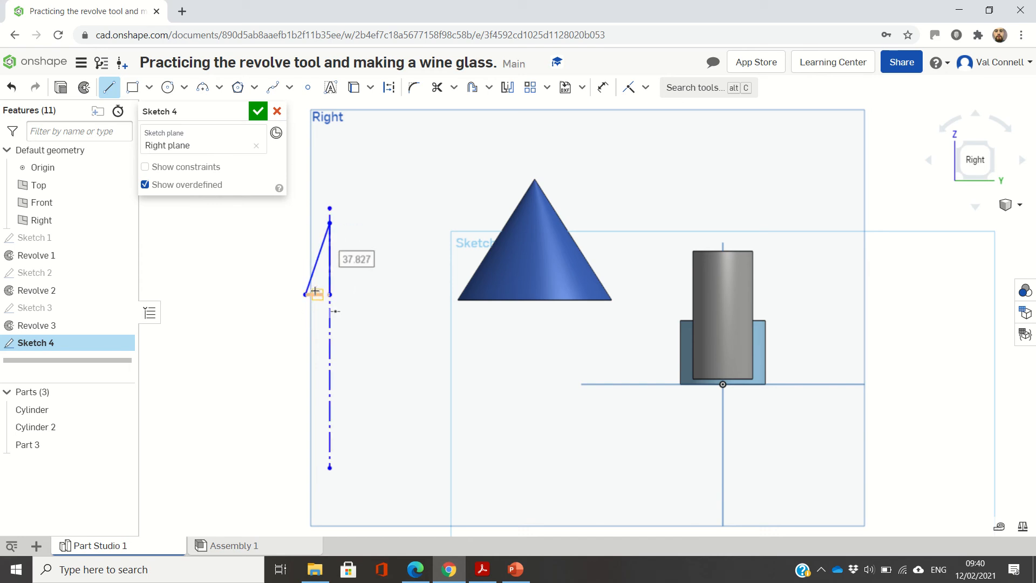
key(Escape)
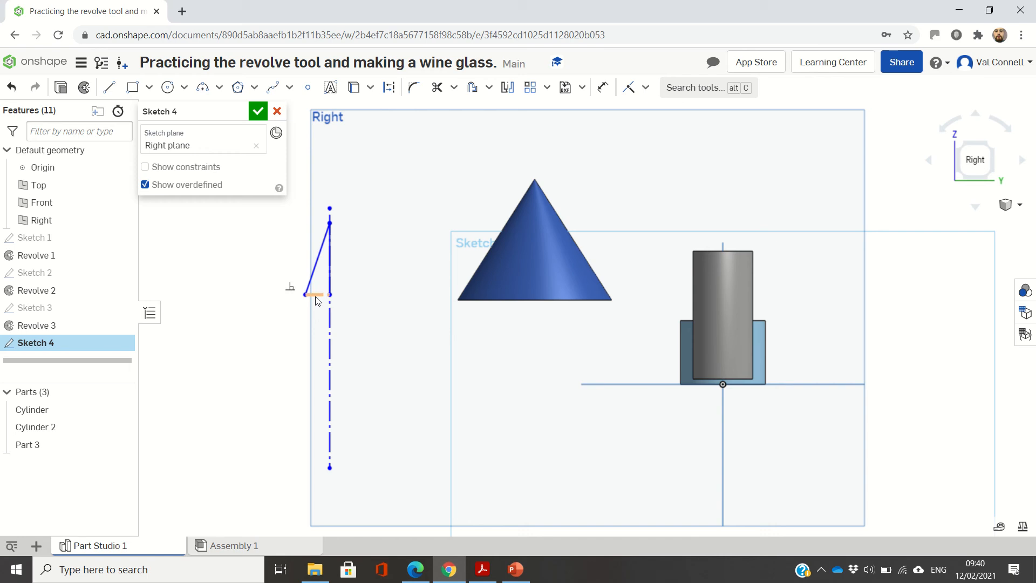
Convert the small triangle's horizontal base from a construction line to a regular line
click(316, 295)
key(d)
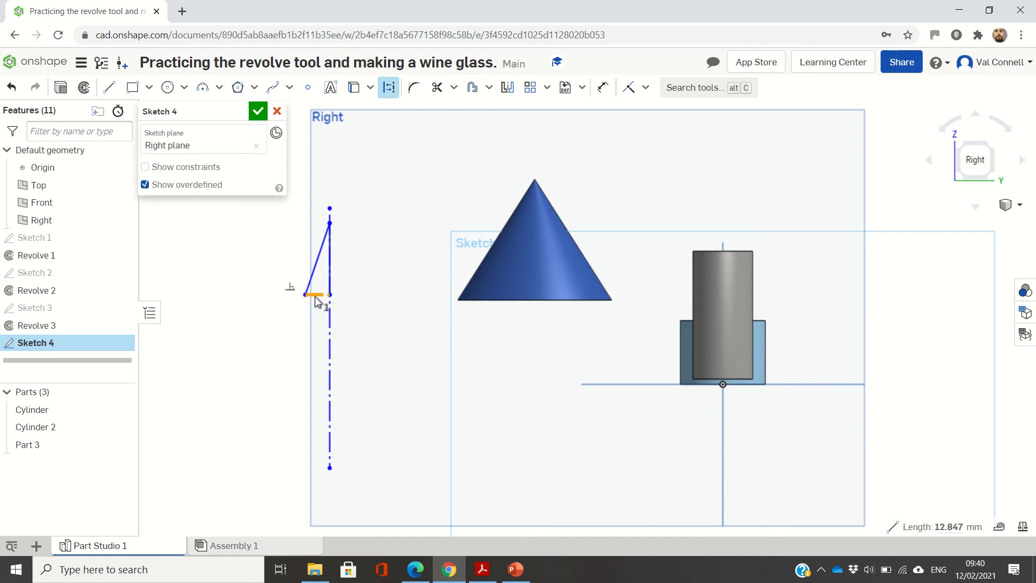
click(394, 90)
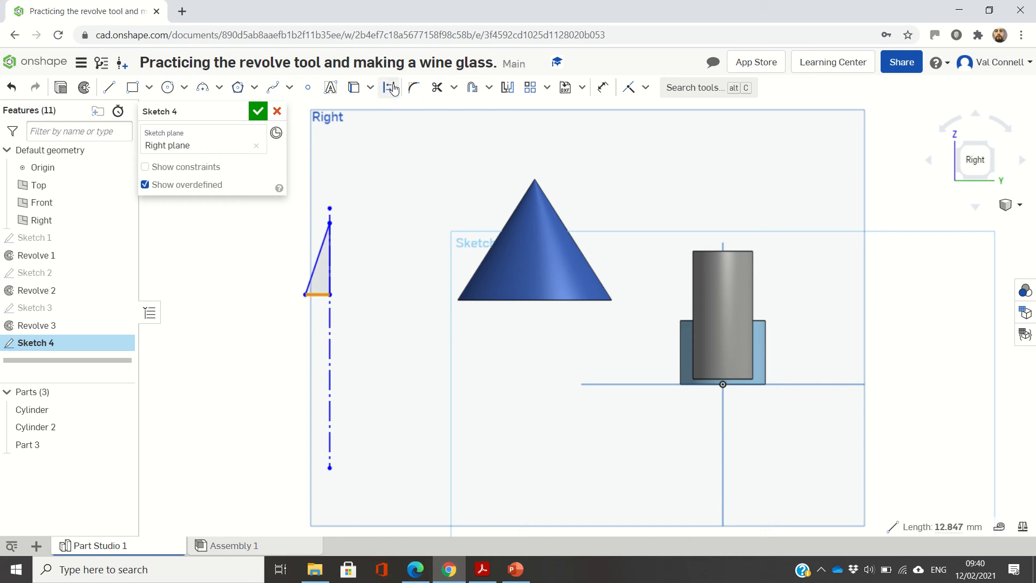
click(271, 267)
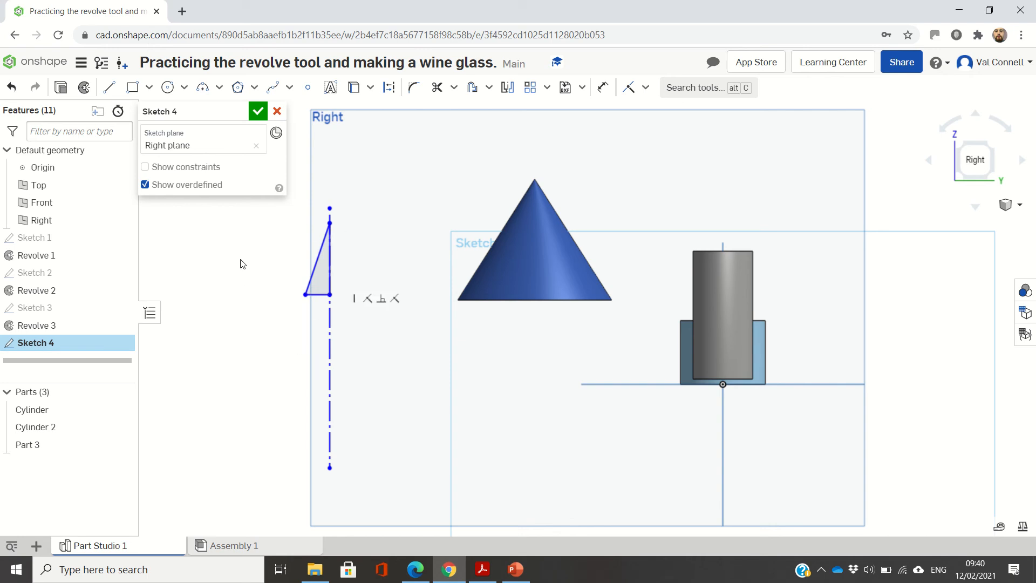
Draw a circle about 38 mm in diameter centred on the construction line below the triangle, and a vertical line about 39 mm long along its diameter
click(168, 88)
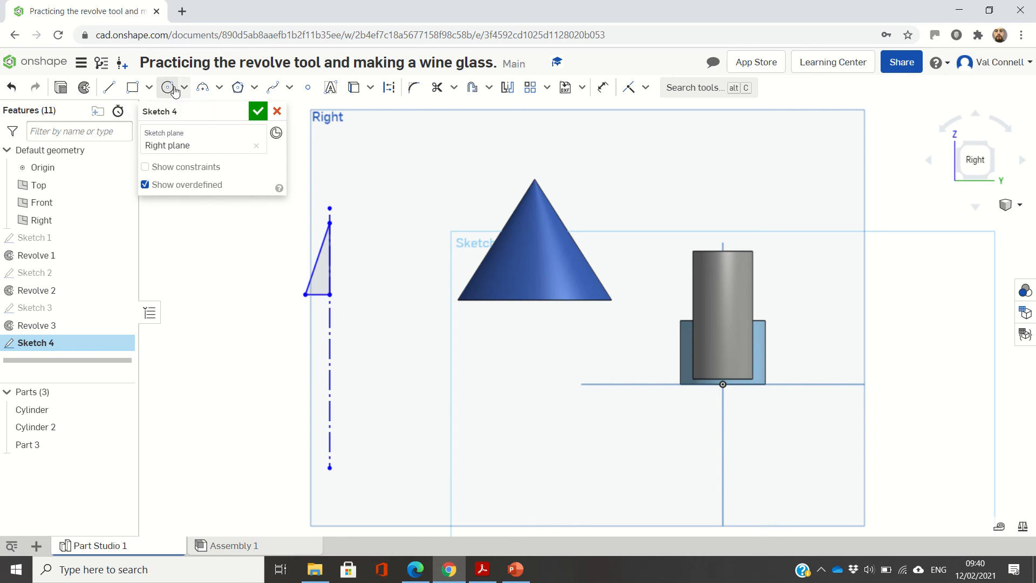
click(330, 423)
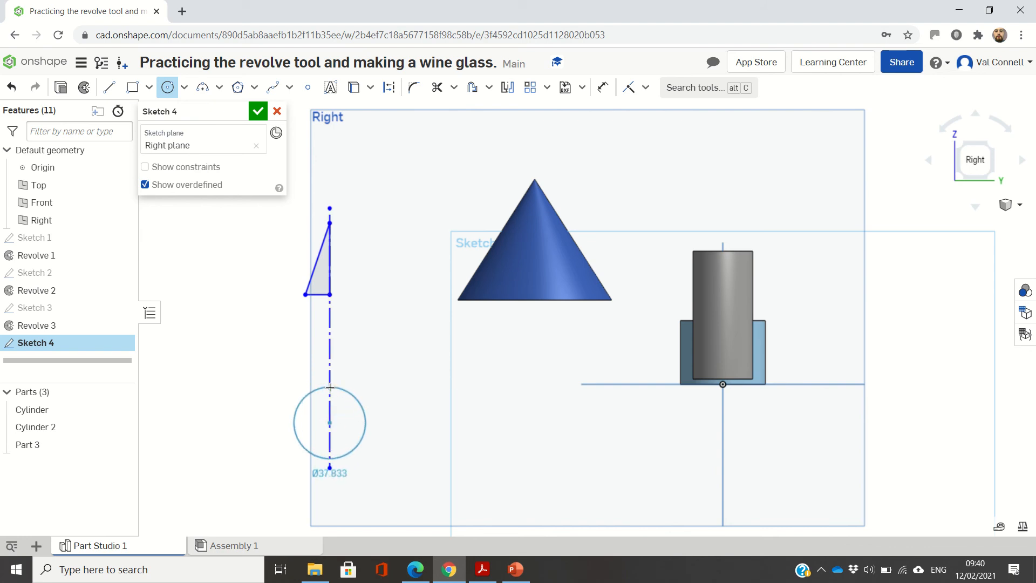
click(330, 387)
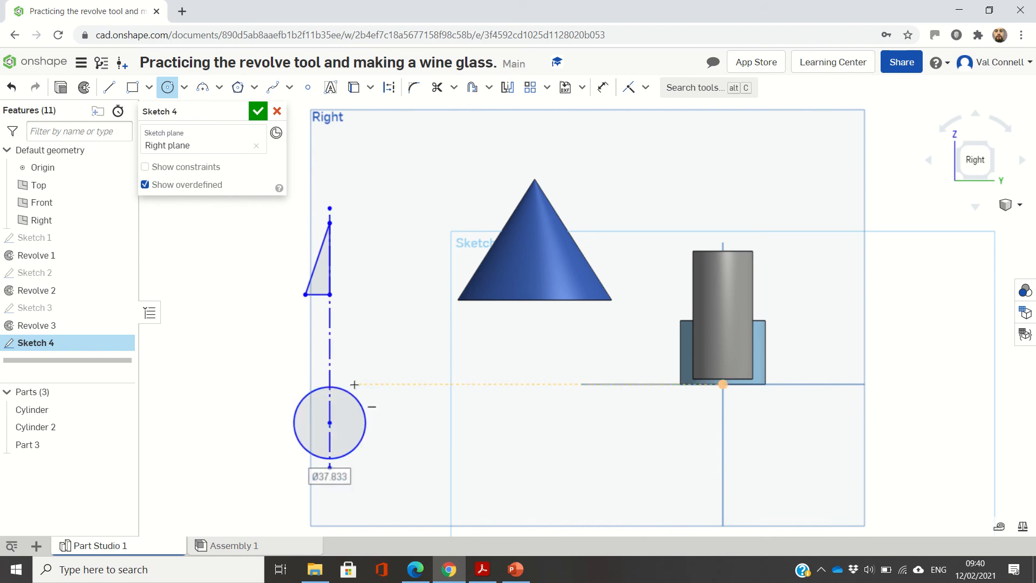
key(l)
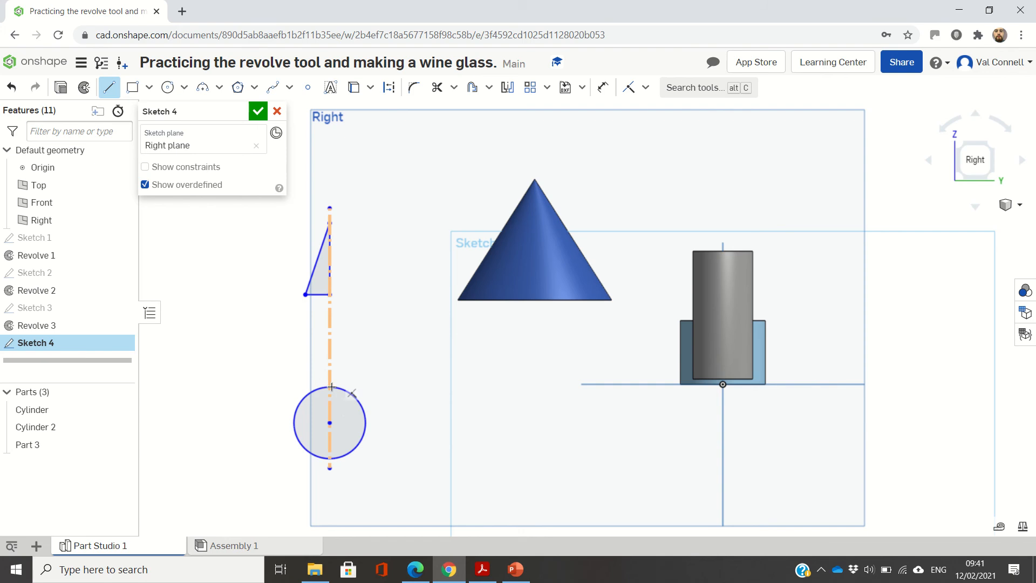
click(330, 457)
click(328, 388)
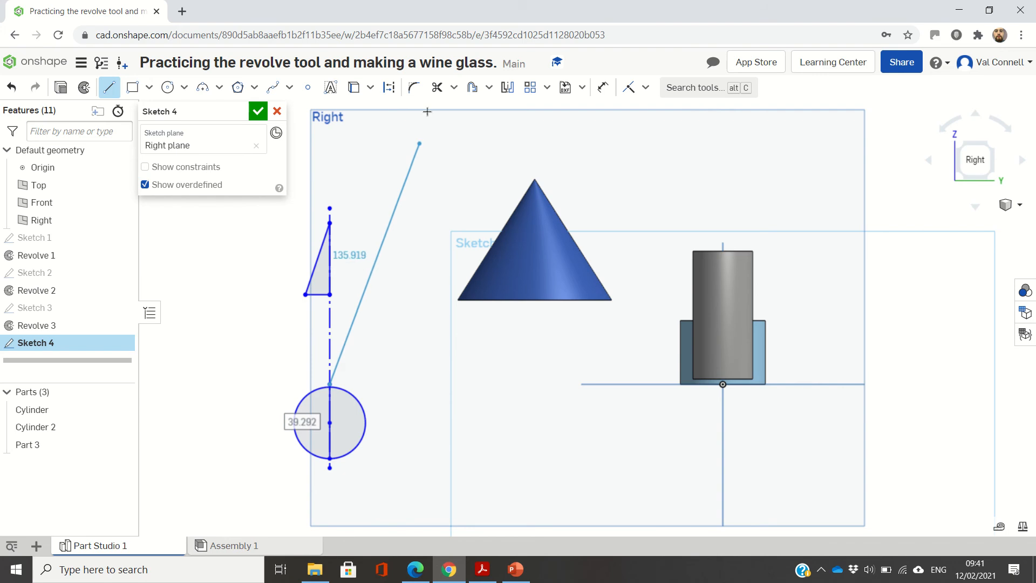
Trim away the circle's right half and the short overhang of the vertical line above the remaining semicircle
click(437, 89)
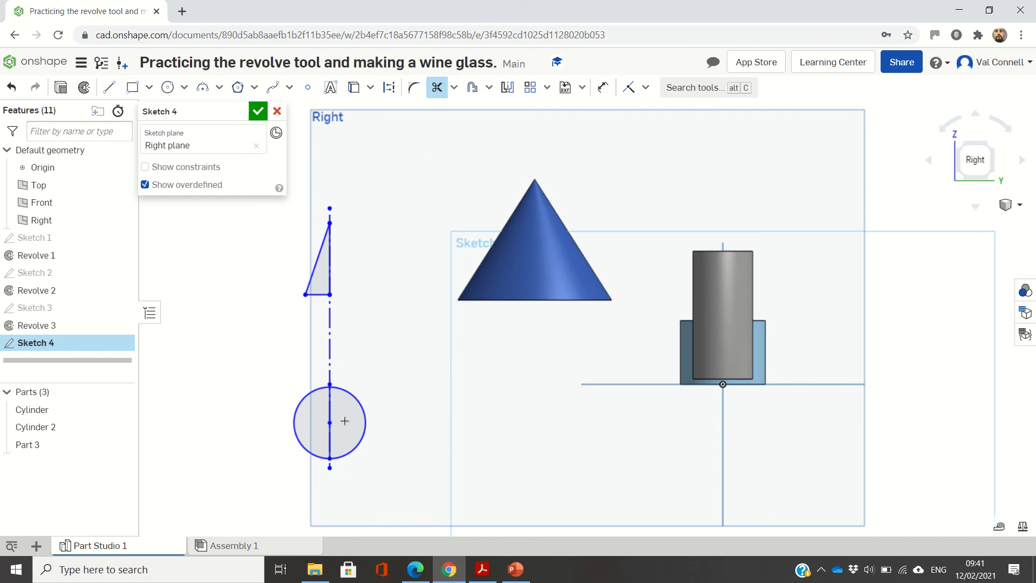
scroll(346, 420, up, 8)
scroll(356, 326, down, 8)
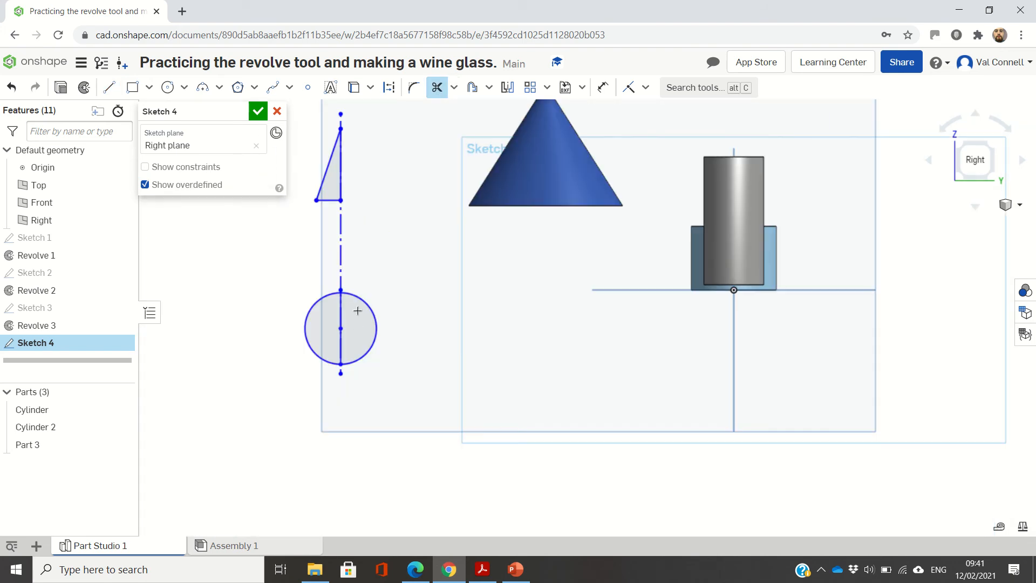
click(360, 304)
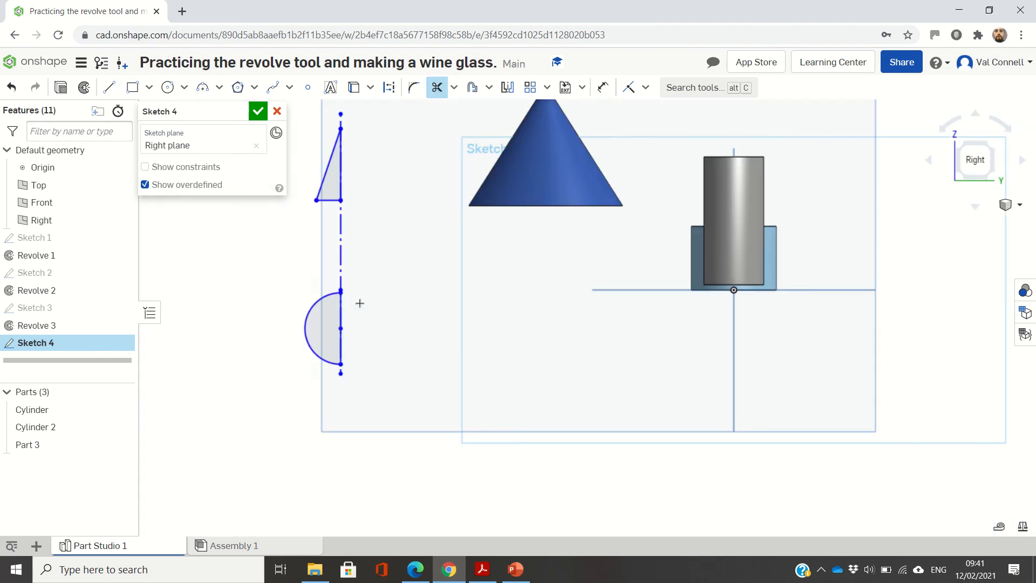
scroll(349, 297, up, 10)
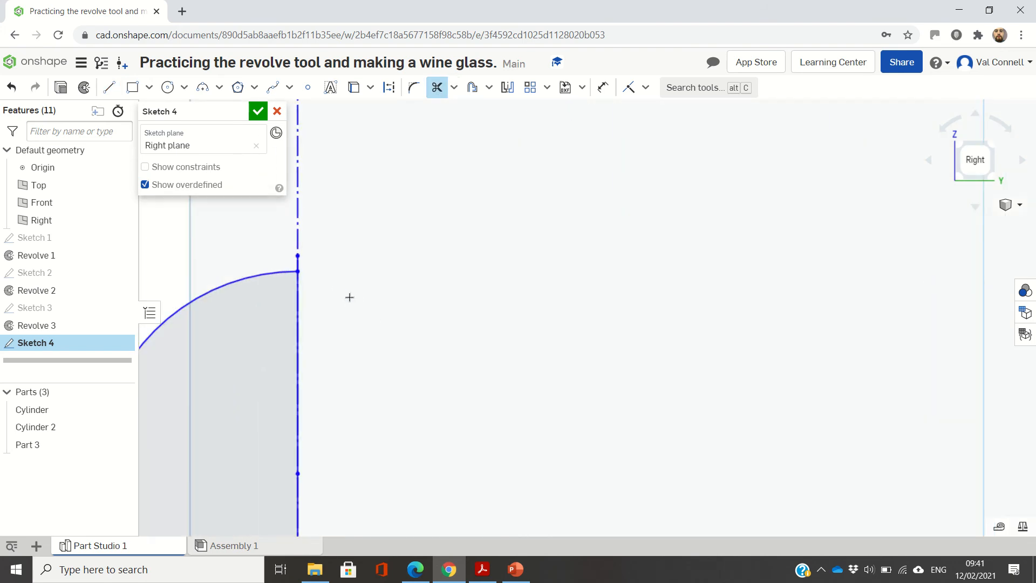
click(296, 261)
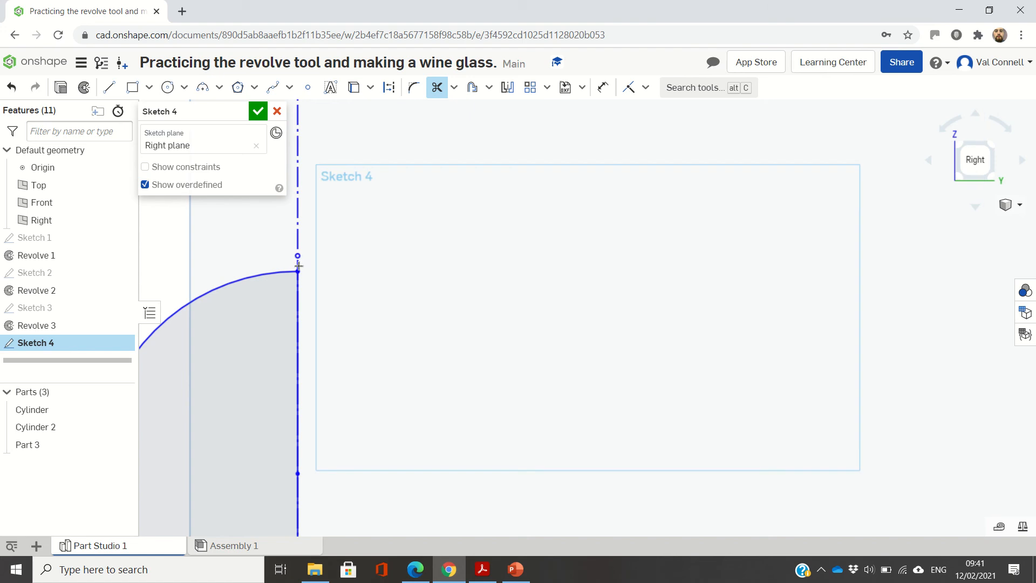
scroll(310, 252, up, 10)
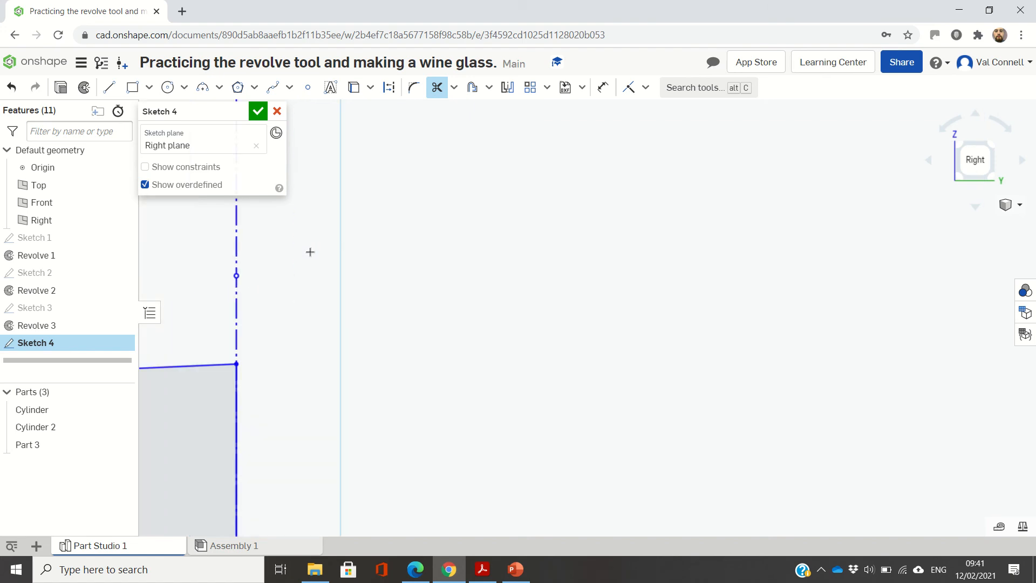
scroll(310, 252, down, 10)
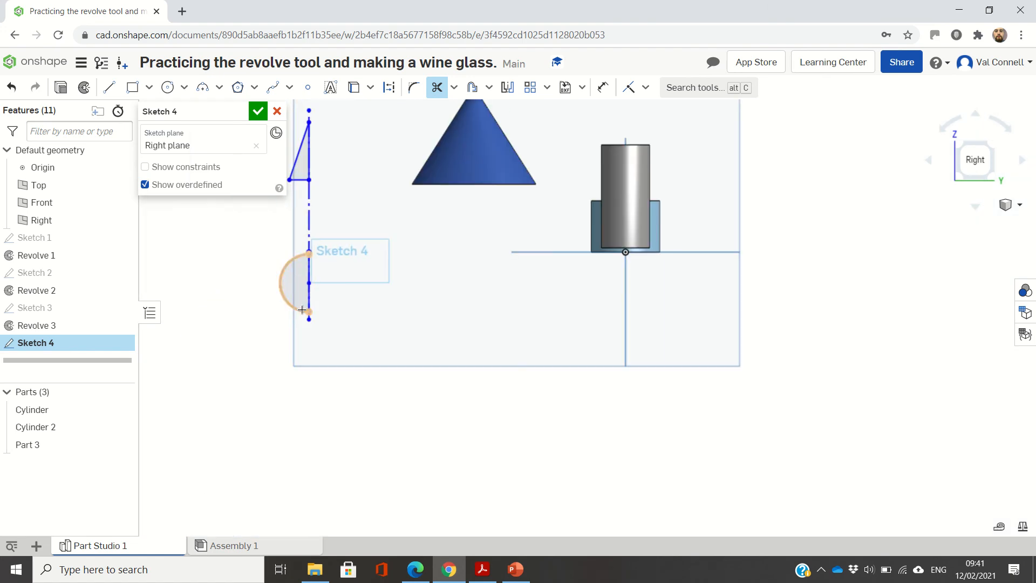
scroll(309, 292, up, 6)
scroll(309, 292, down, 1)
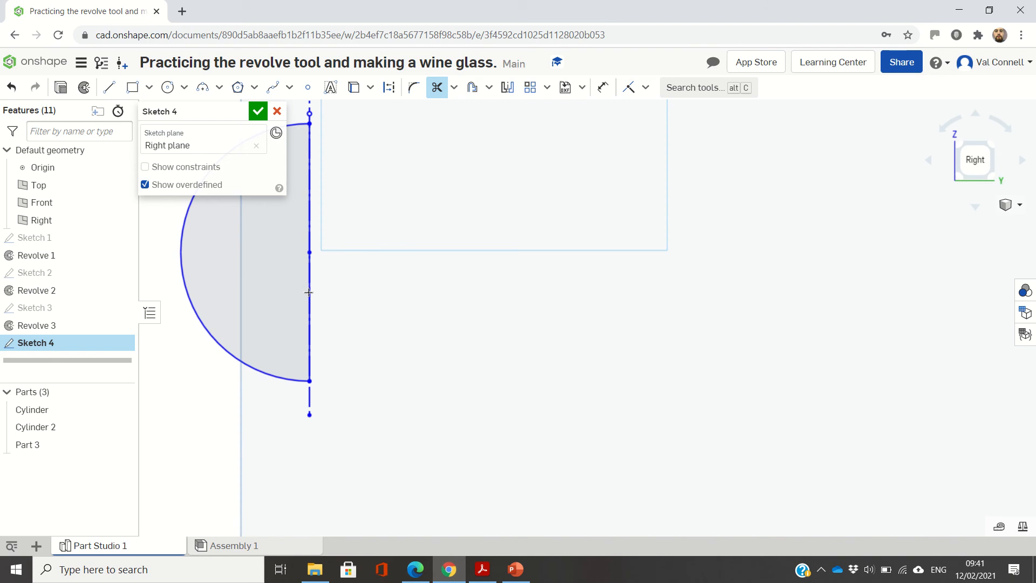
scroll(309, 292, down, 7)
scroll(322, 230, up, 5)
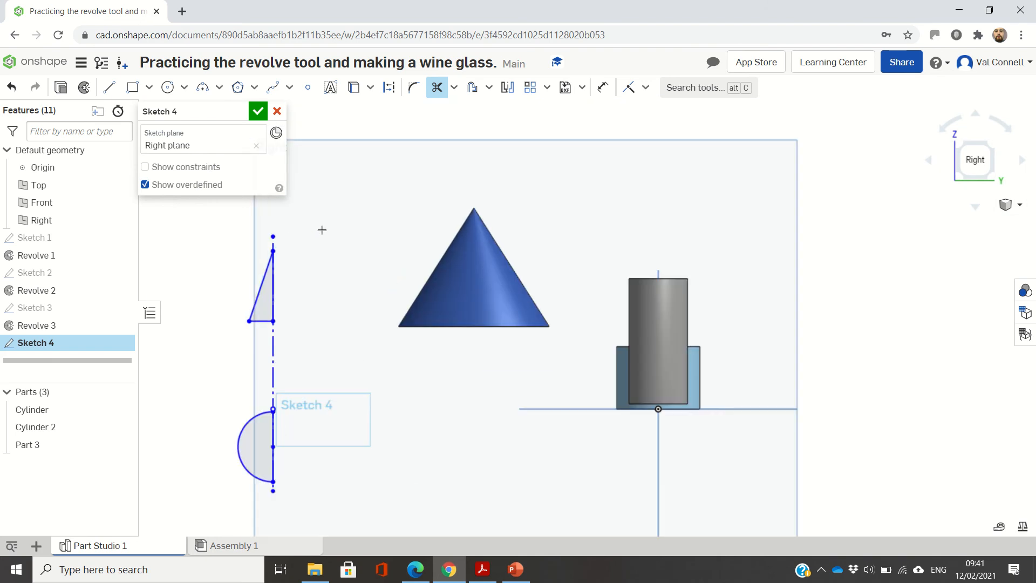
Revolve the small triangle and the semicircle as new solids through a full turn around the construction line
click(85, 88)
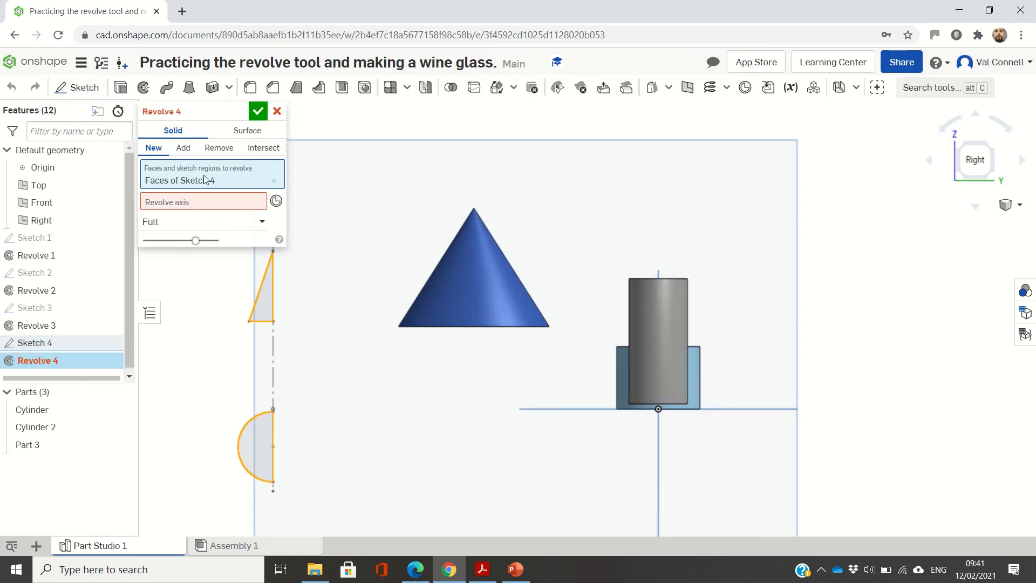
click(218, 200)
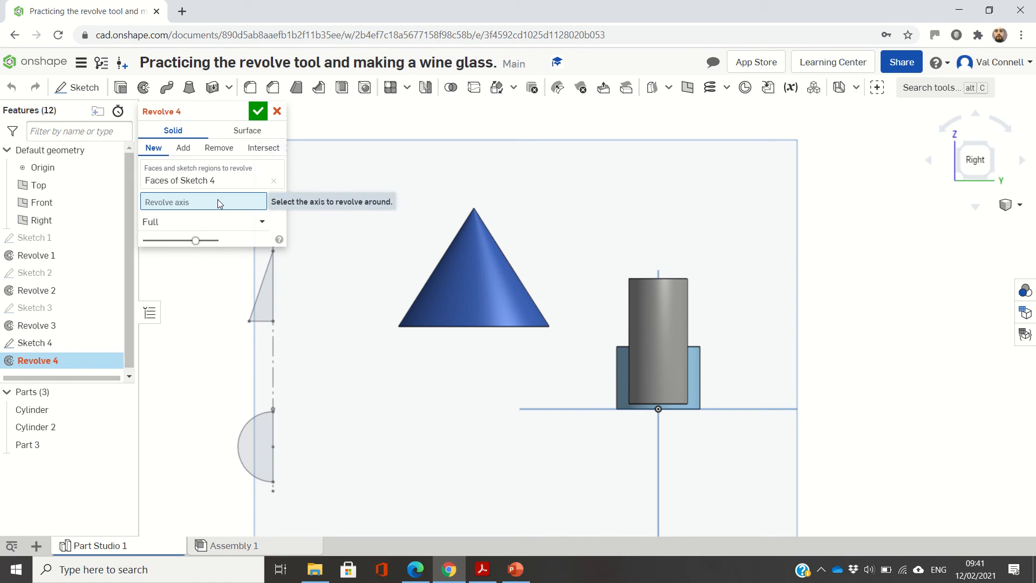
click(273, 348)
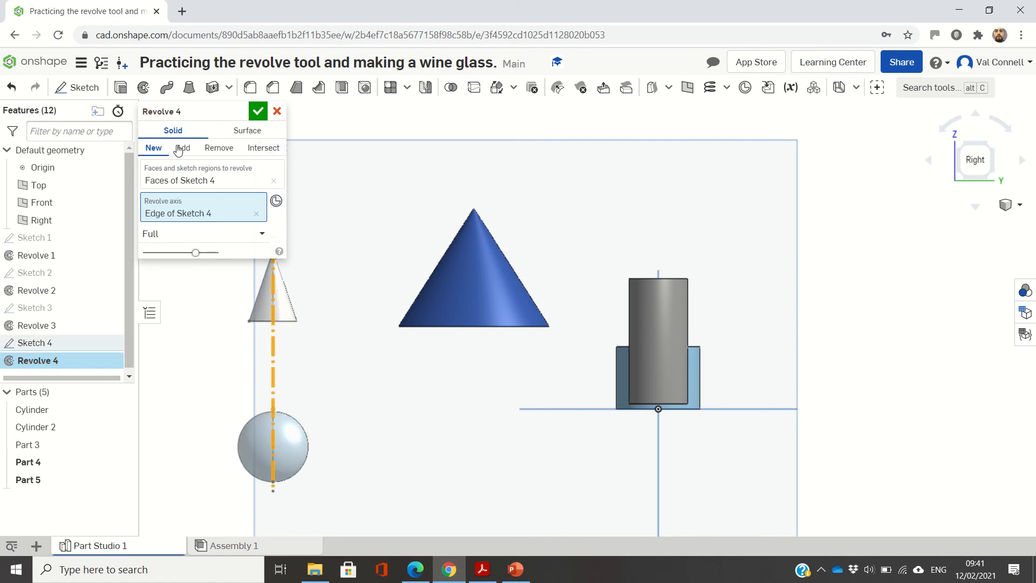
click(258, 111)
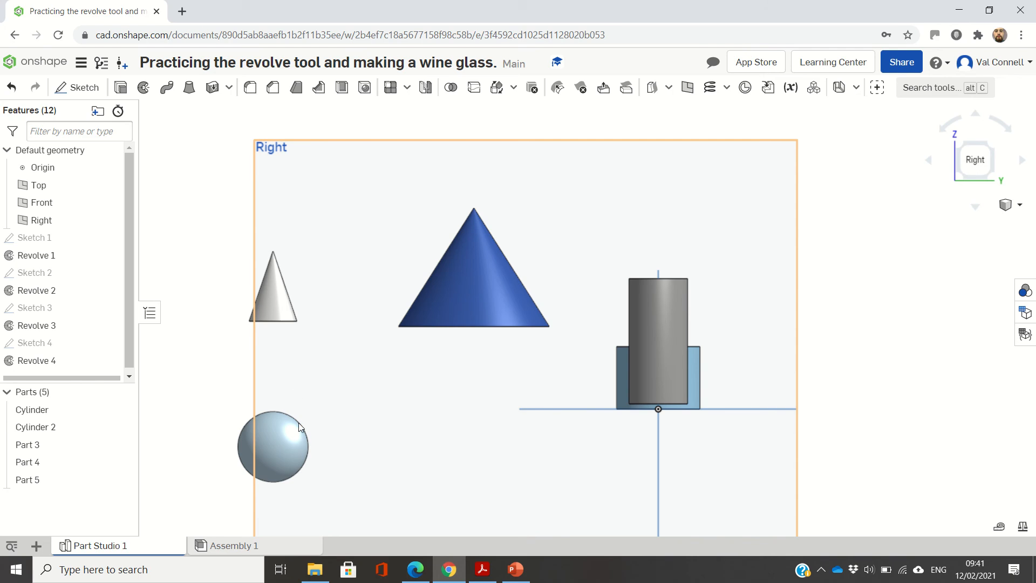
mouse_move(426, 5)
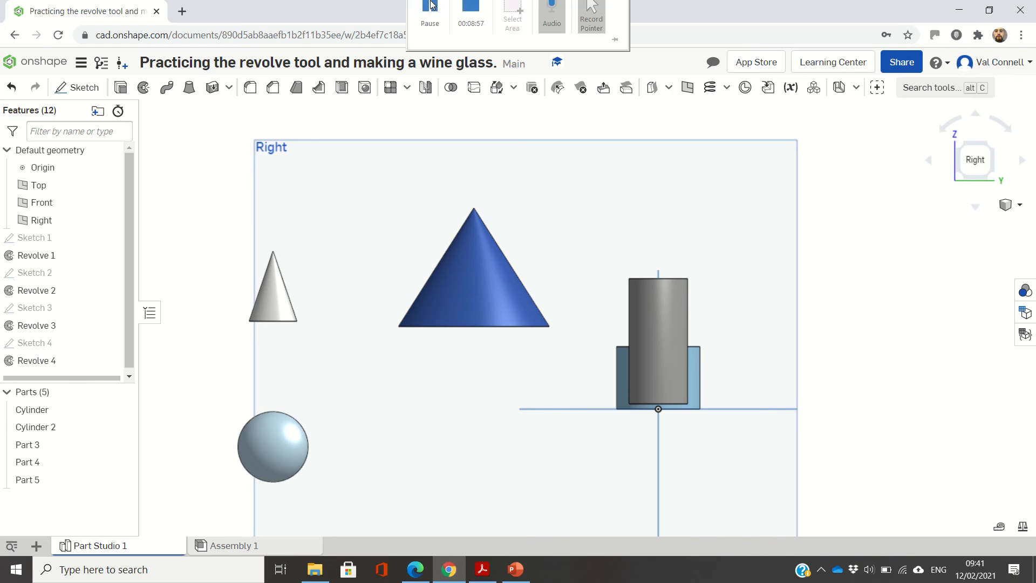
click(430, 30)
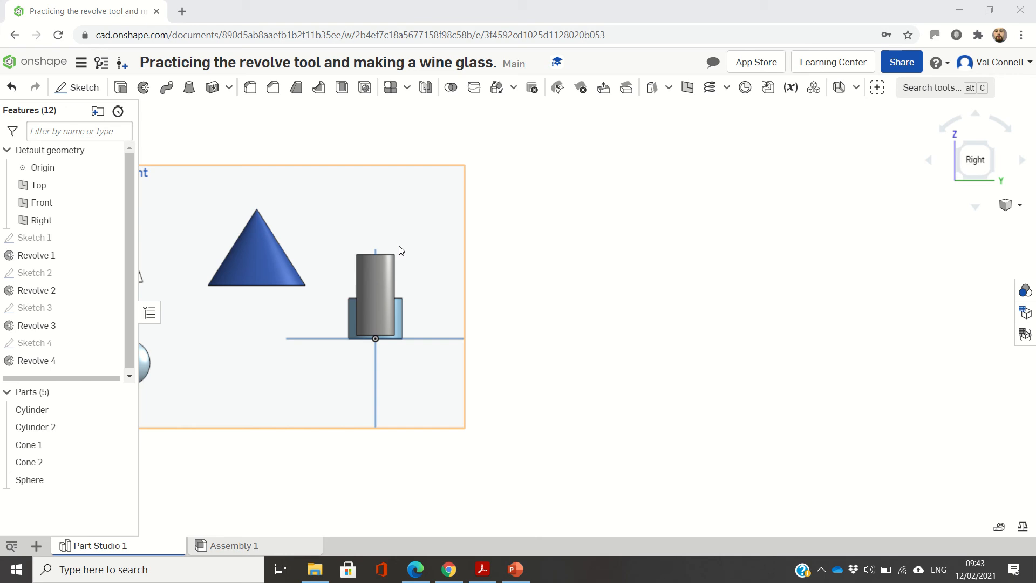
click(511, 262)
key(Down)
key(Down)
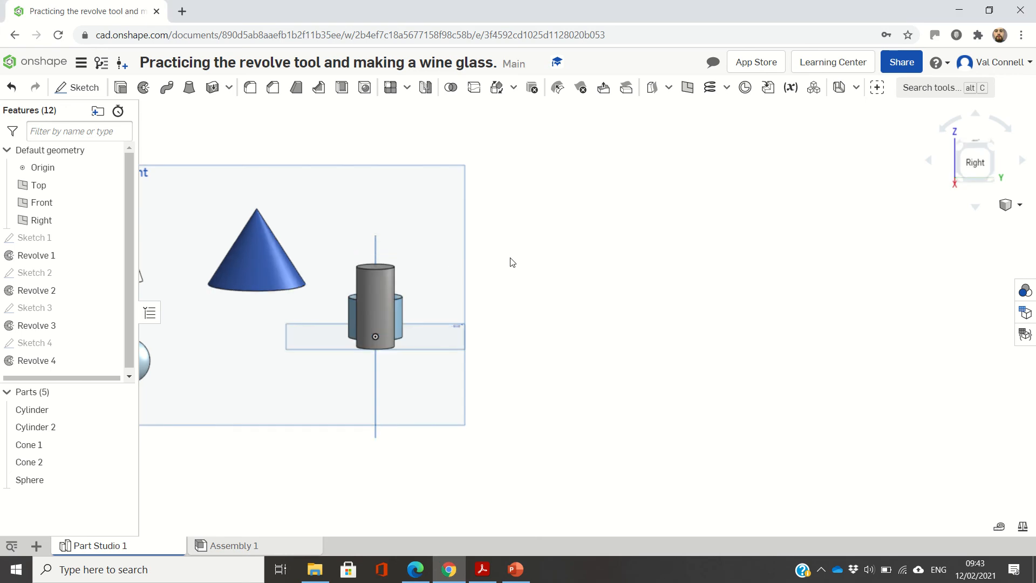
key(Up)
key(Up)
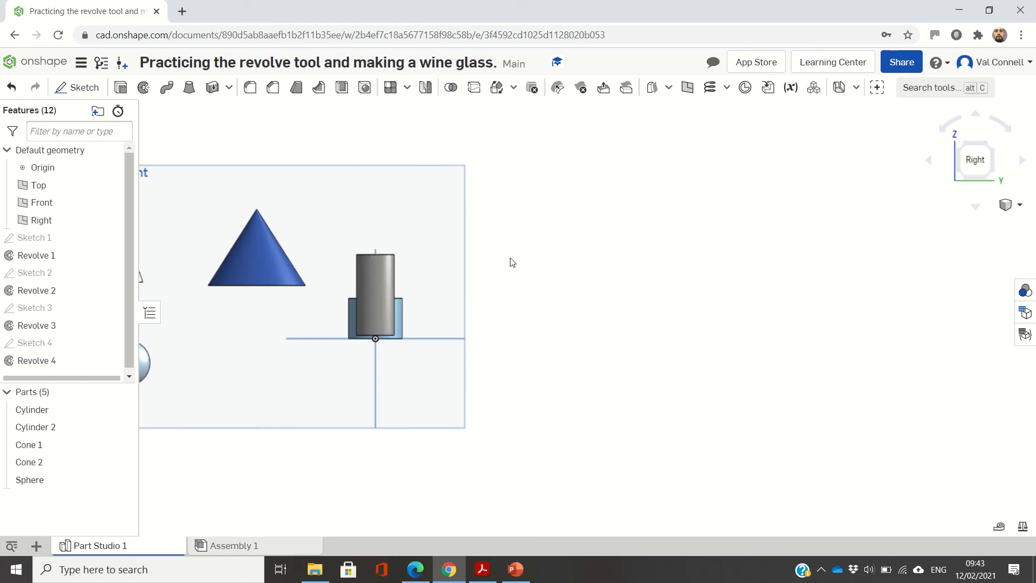
Start a sketch on the Right plane and draw a vertical construction line about 218 mm long beyond the plane's right edge, beside the cylinders
click(77, 87)
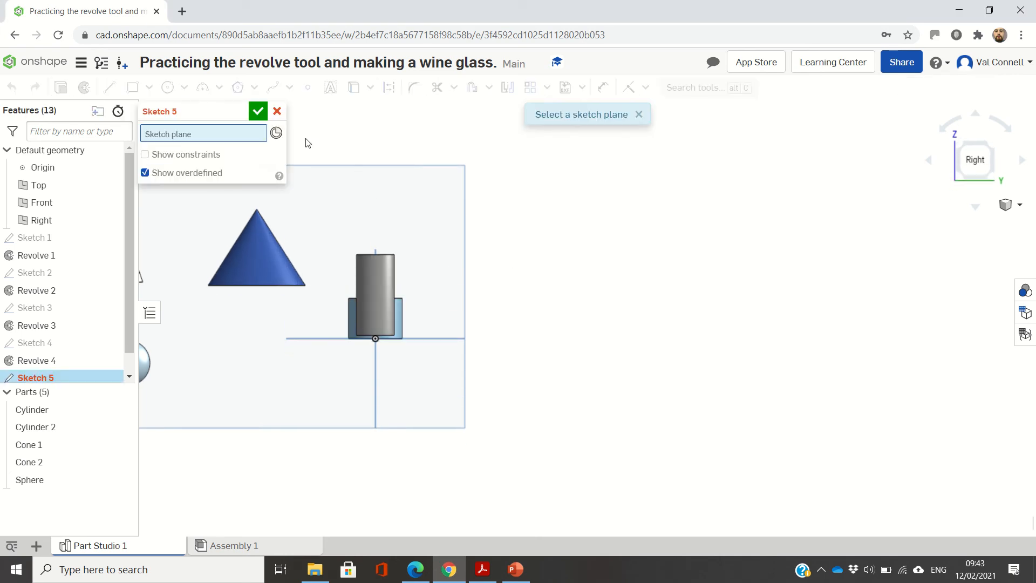
click(403, 175)
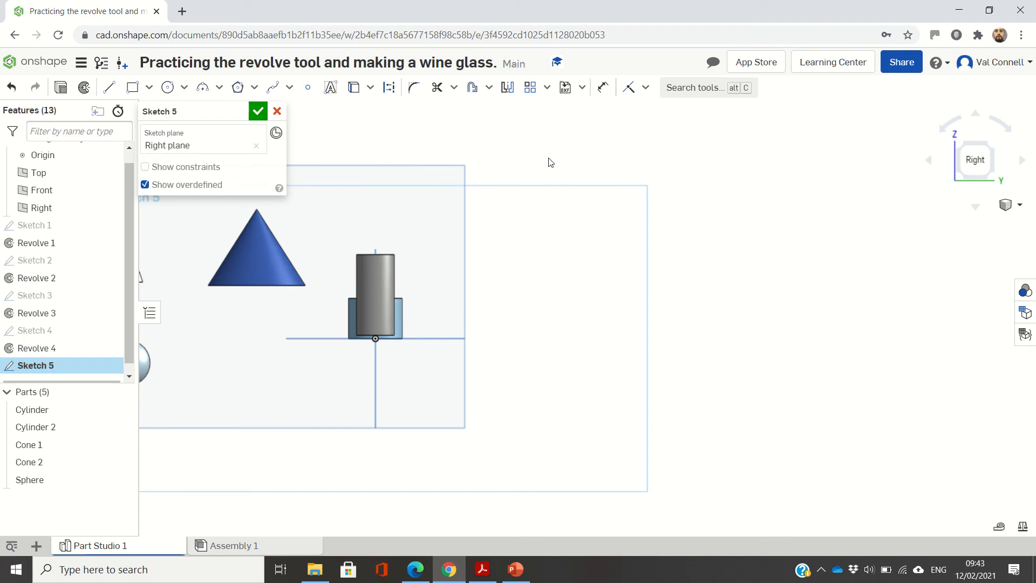
key(l)
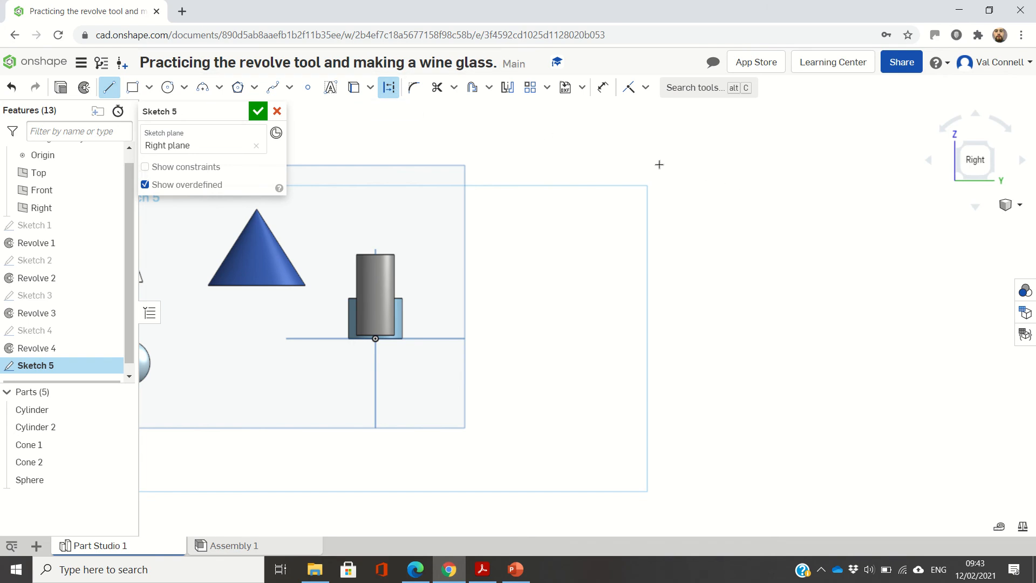
click(566, 157)
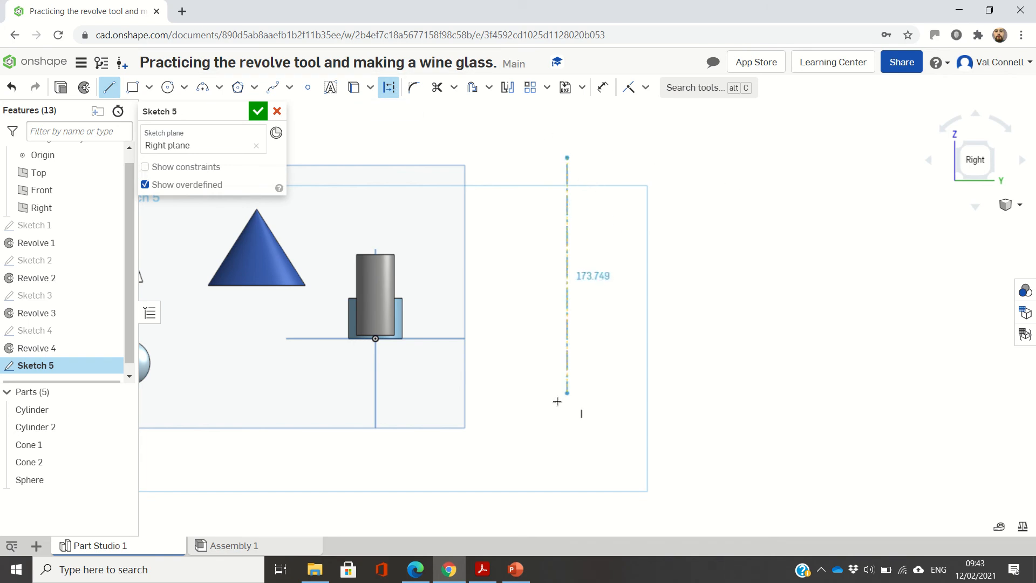
click(568, 417)
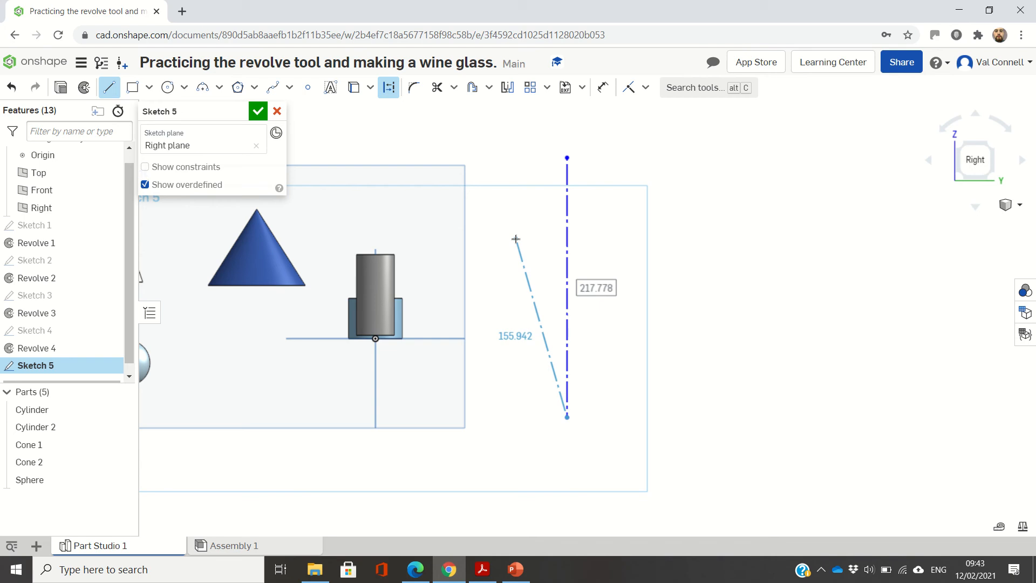
key(Escape)
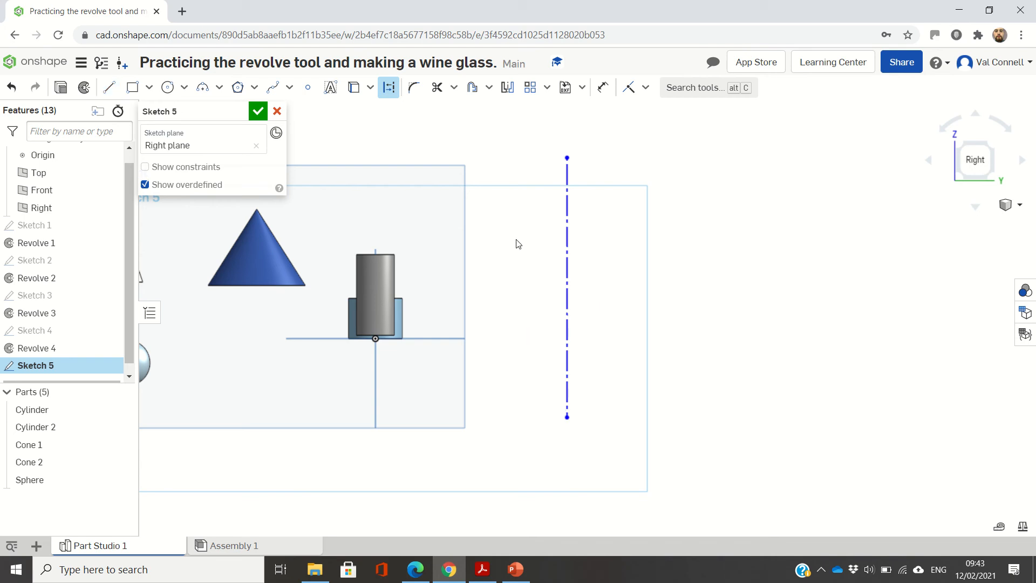
Draw a narrow closed four-sided profile in regular lines, about 13 mm wide at the base and 86 mm high, spaced left of the new construction line
key(q)
key(l)
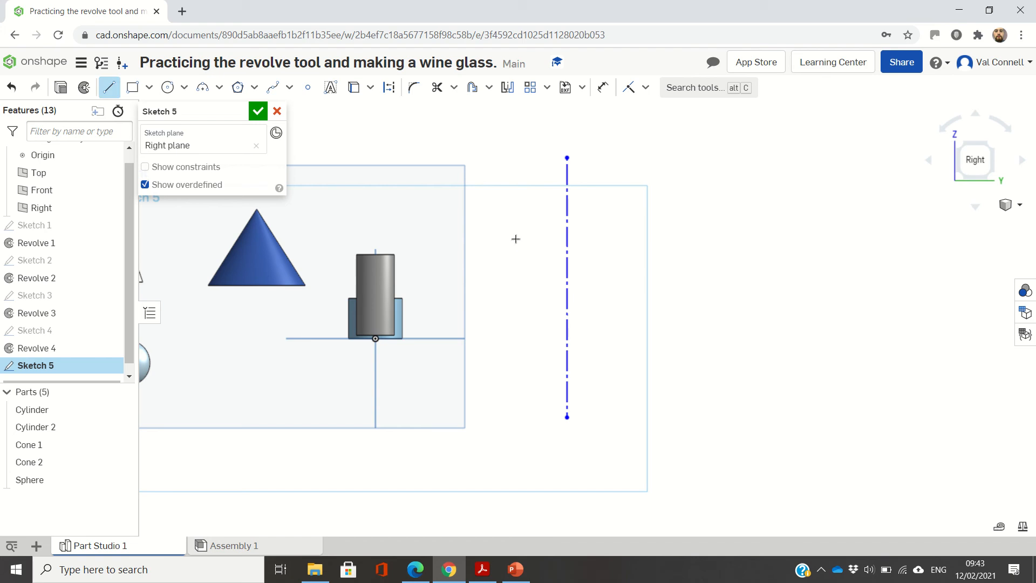
click(540, 337)
click(524, 339)
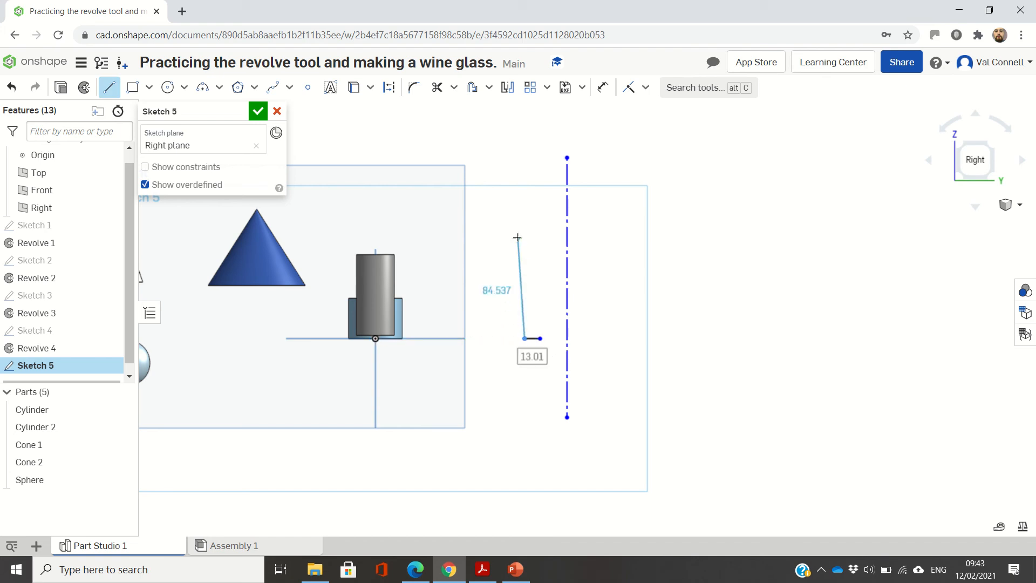
click(523, 236)
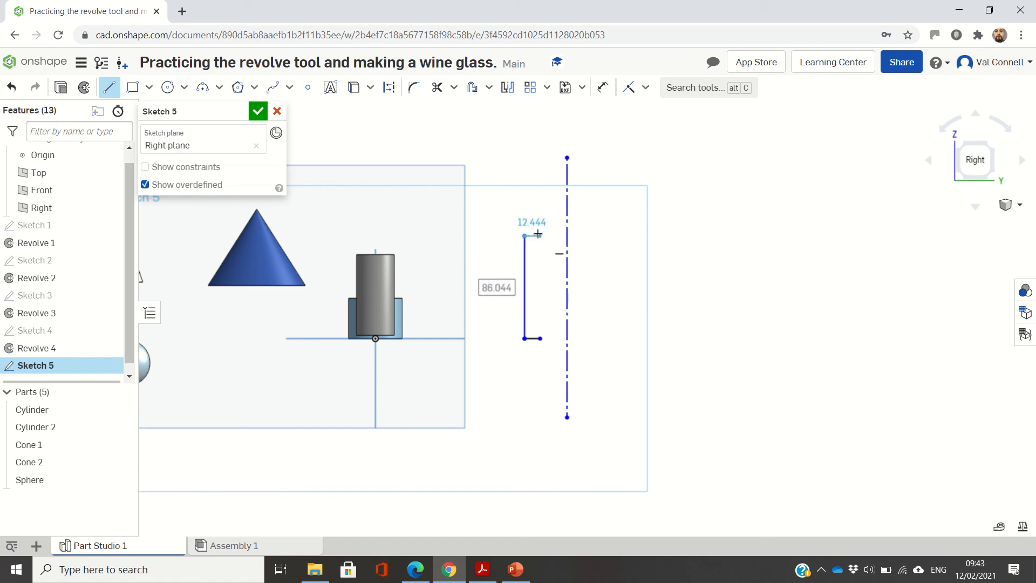
click(538, 235)
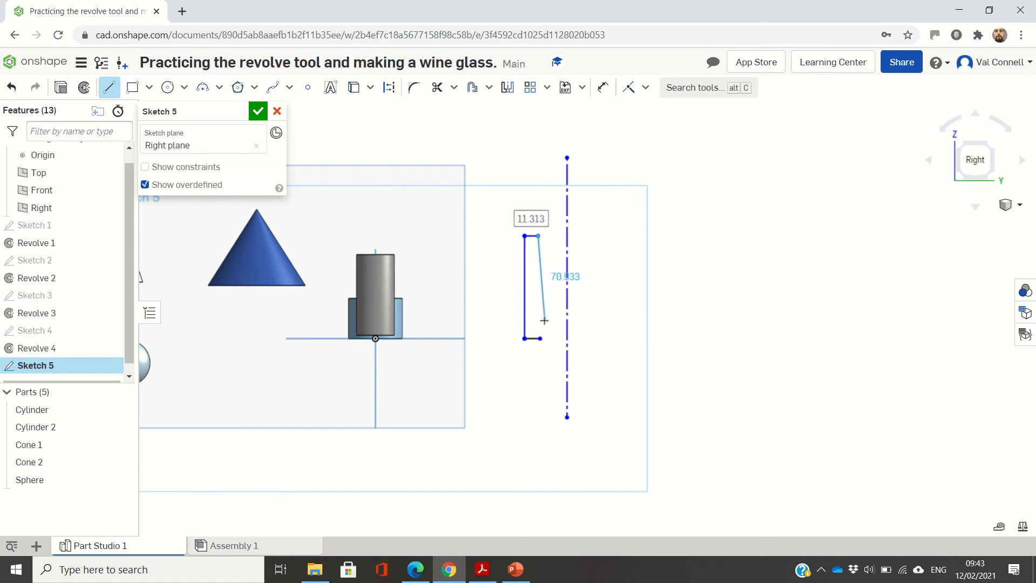
click(540, 338)
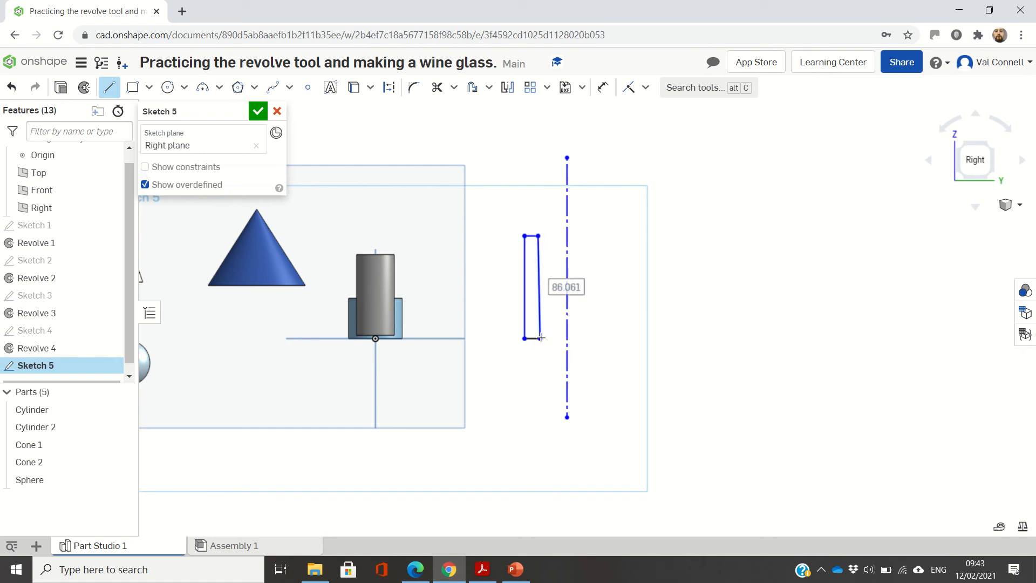
key(Escape)
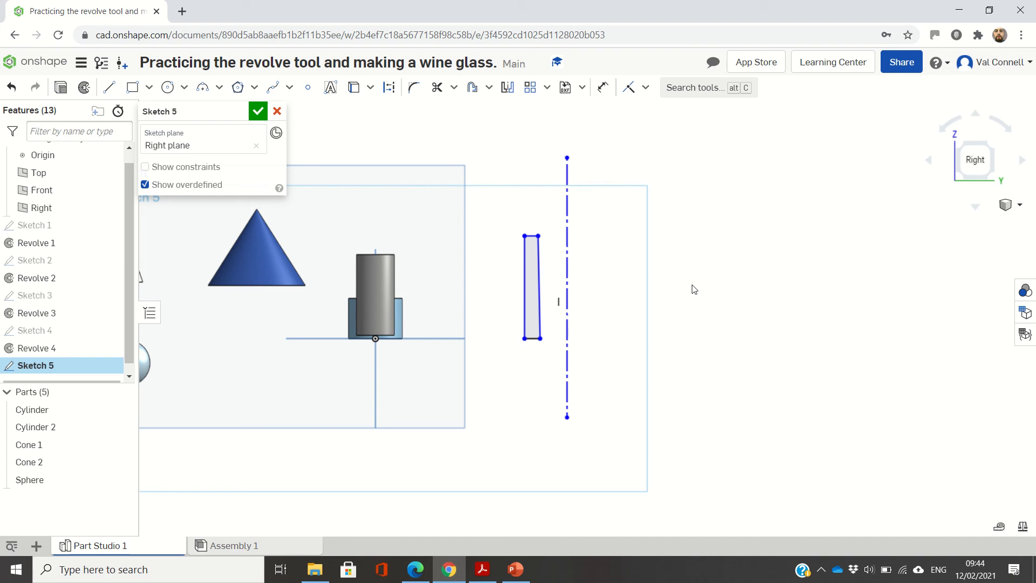
Constrain the slanted edge of the narrow profile, the one nearest the construction line, to be vertical
click(541, 269)
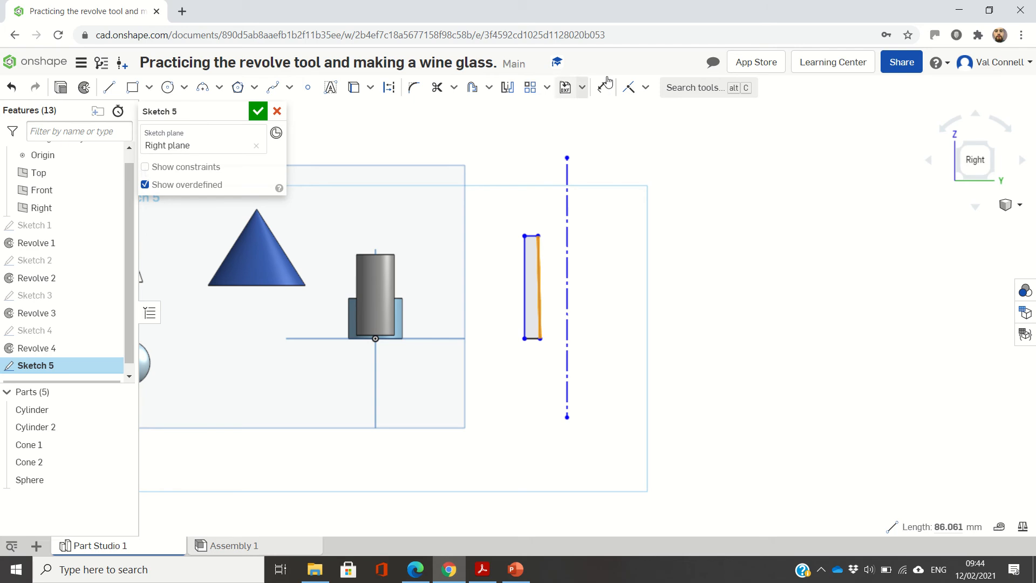
click(647, 87)
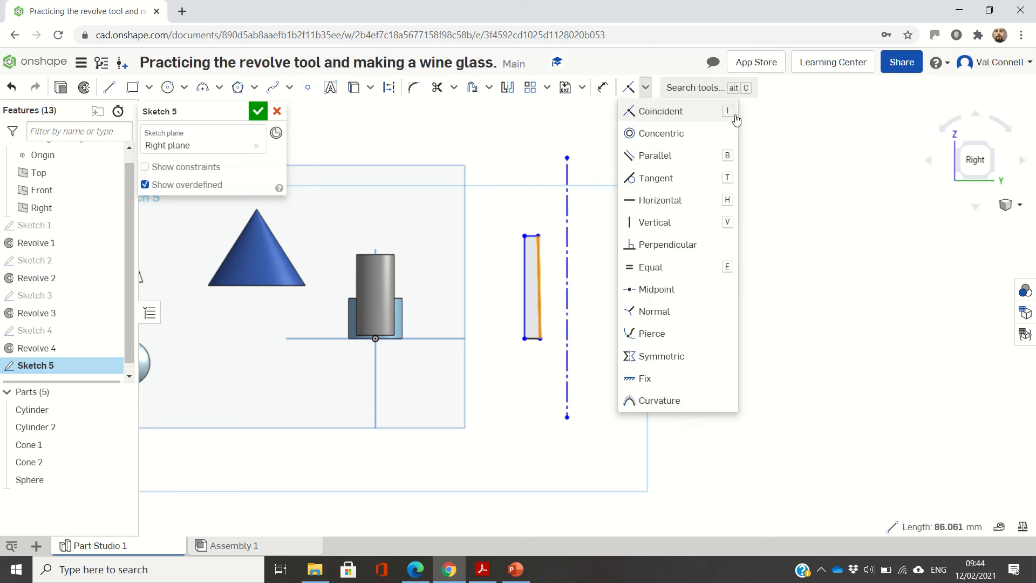
click(729, 226)
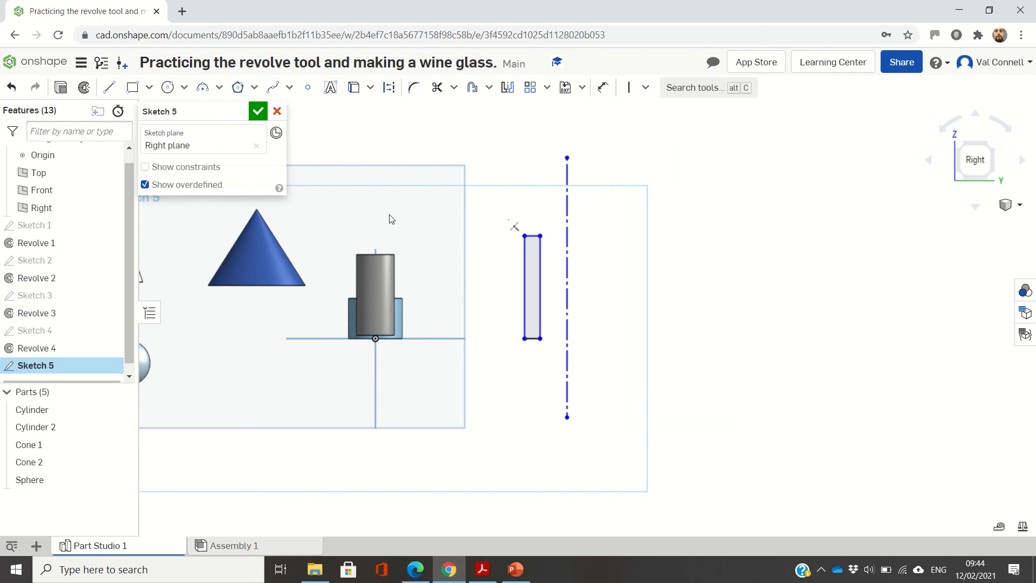
Revolve the narrow profile as a new solid through a full turn around the construction line, and name the part Hollow Pipe
click(81, 91)
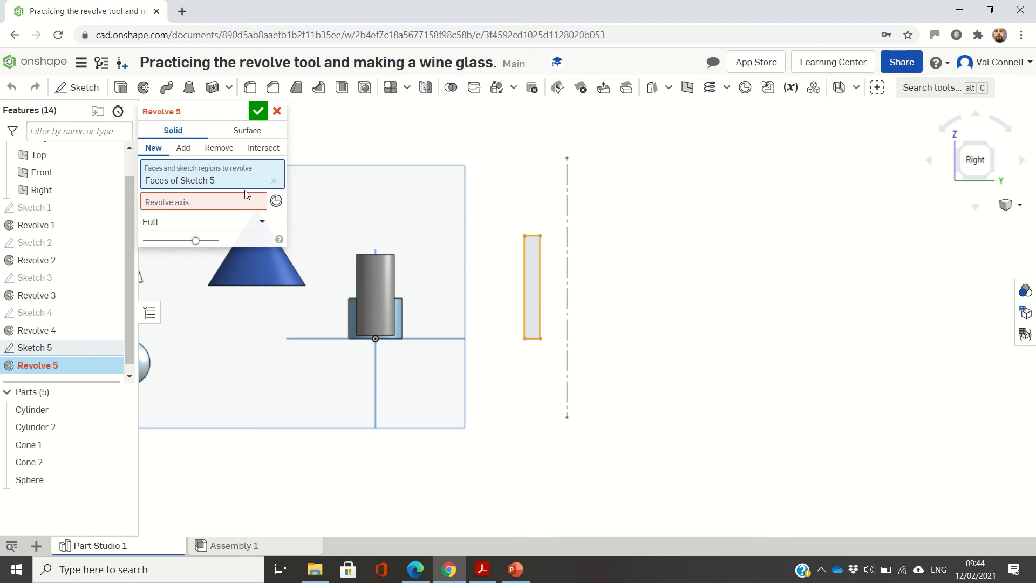
click(246, 201)
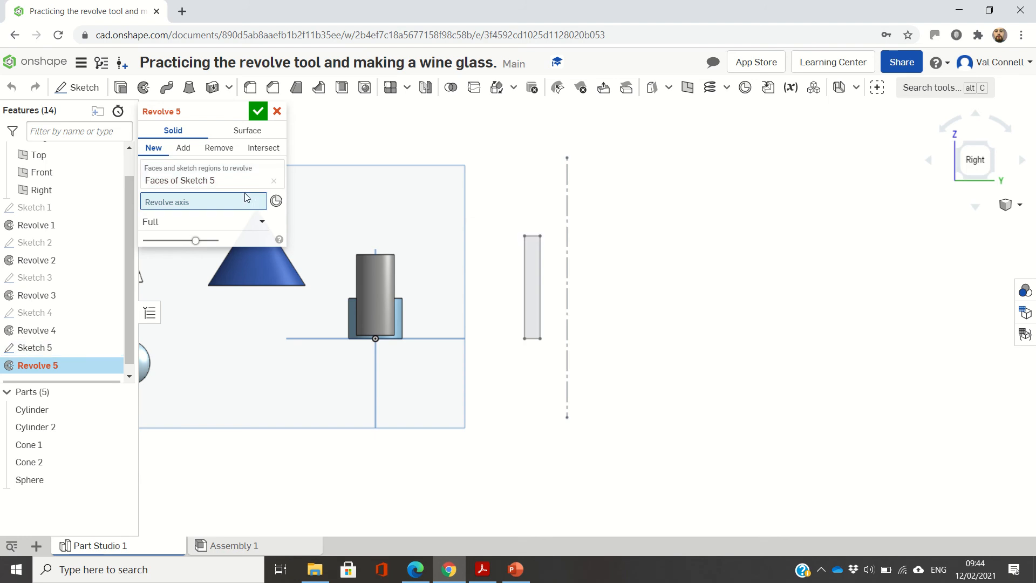
click(573, 184)
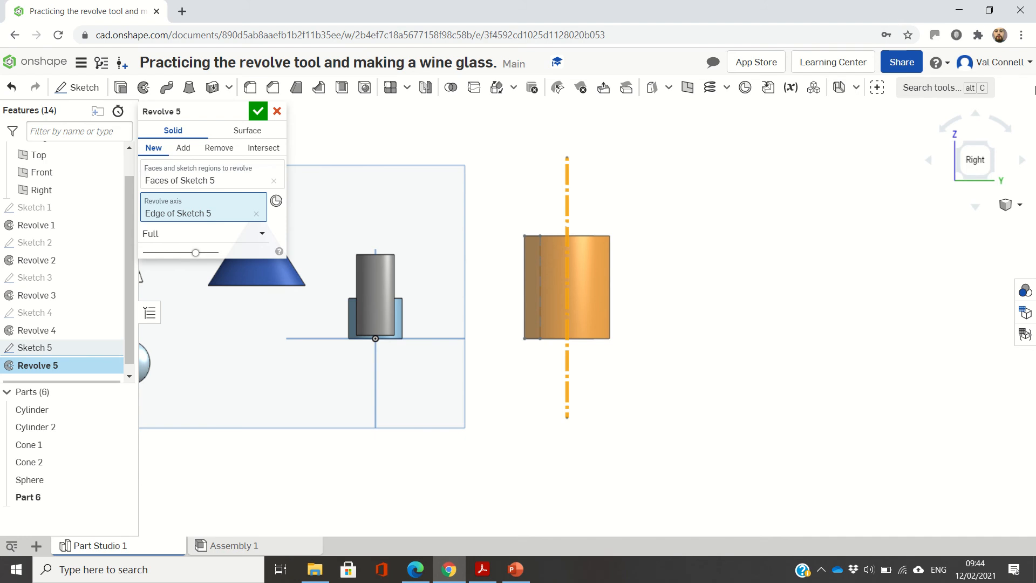
click(991, 148)
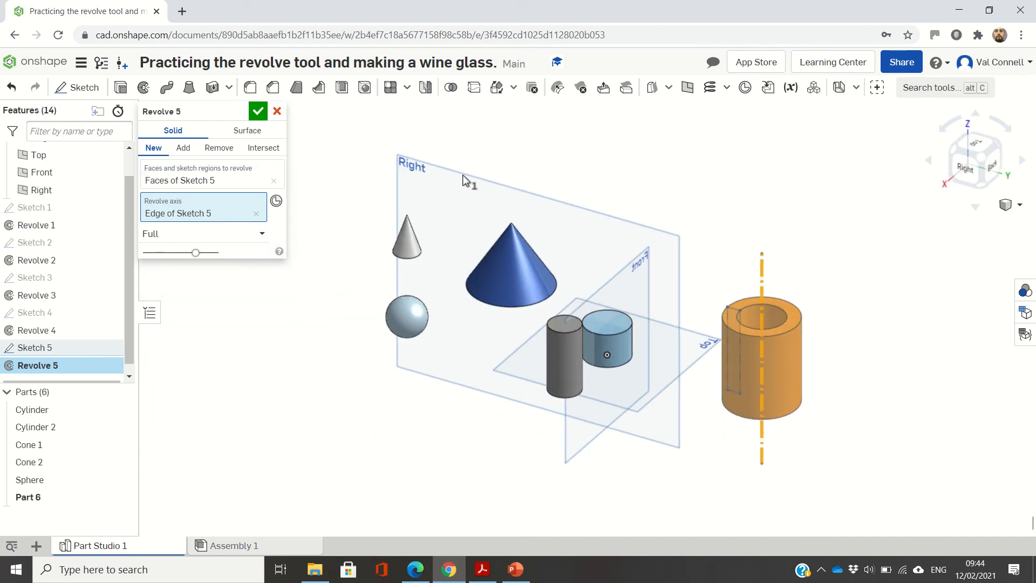
click(258, 111)
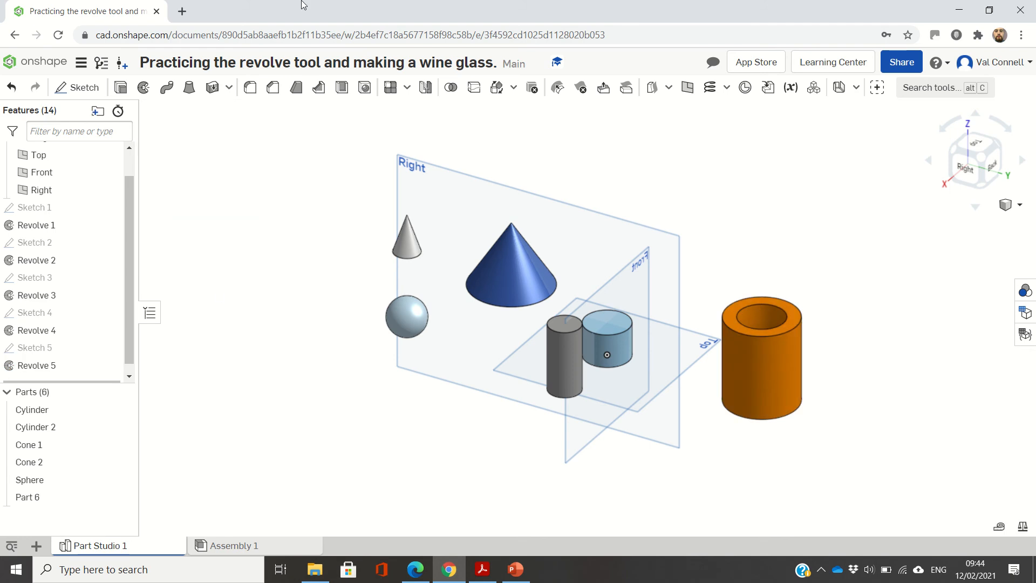
click(436, 40)
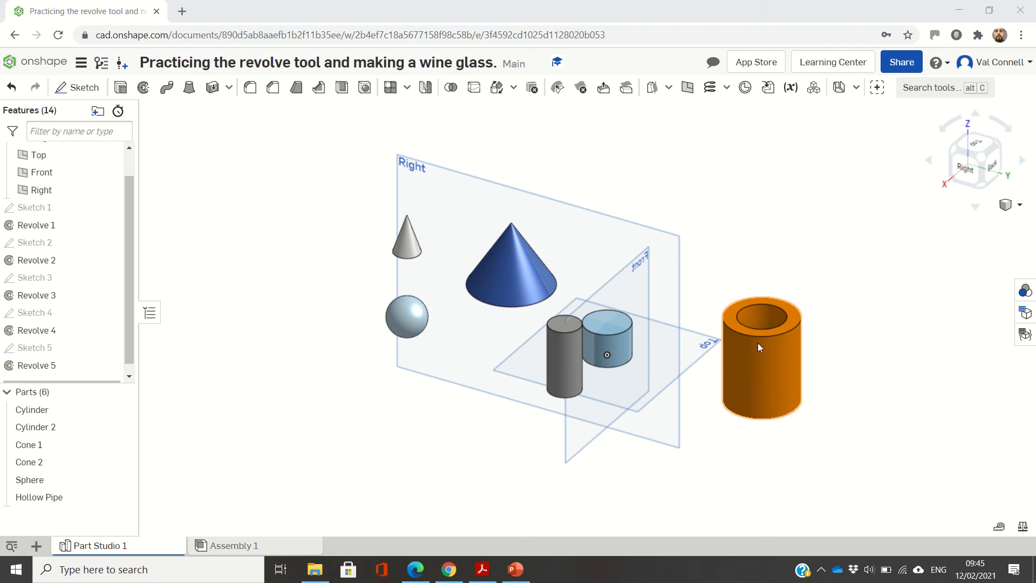
Examine the hollow pipe's bore from underneath and from above
click(843, 269)
key(Up)
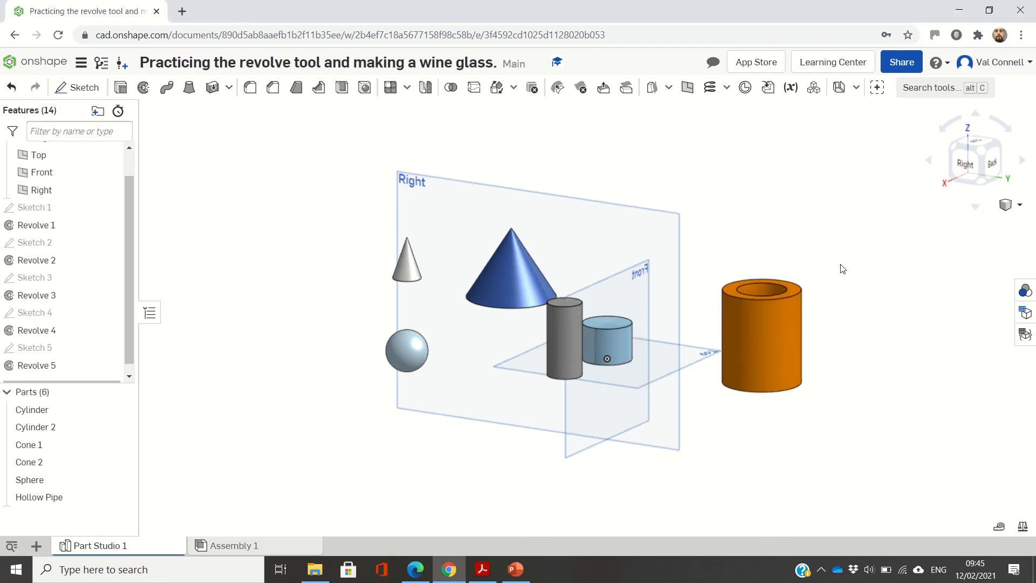
key(Up)
key(Up)
key(Up)
key(Up)
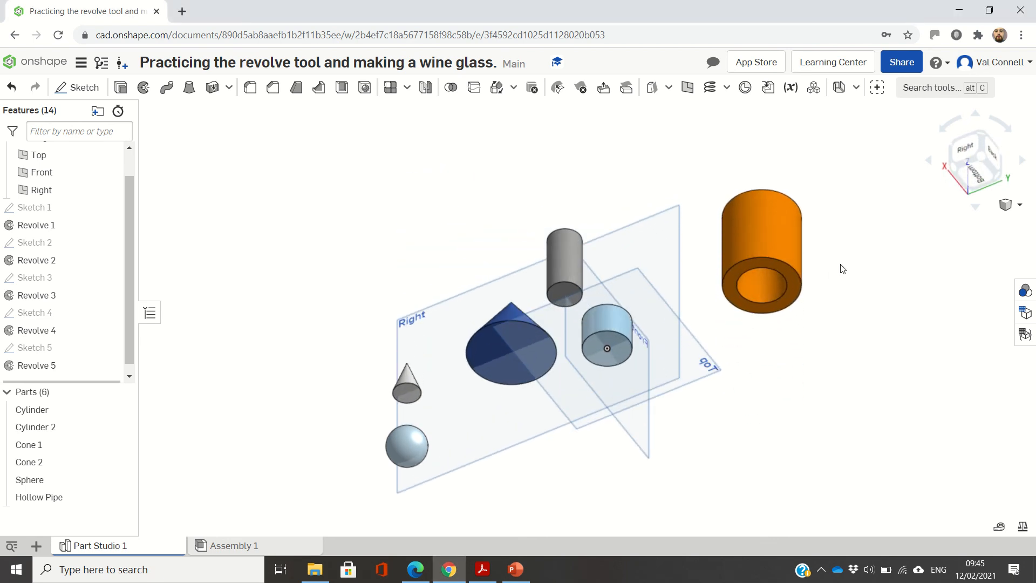
key(Down)
key(Down)
key(Down)
key(Down)
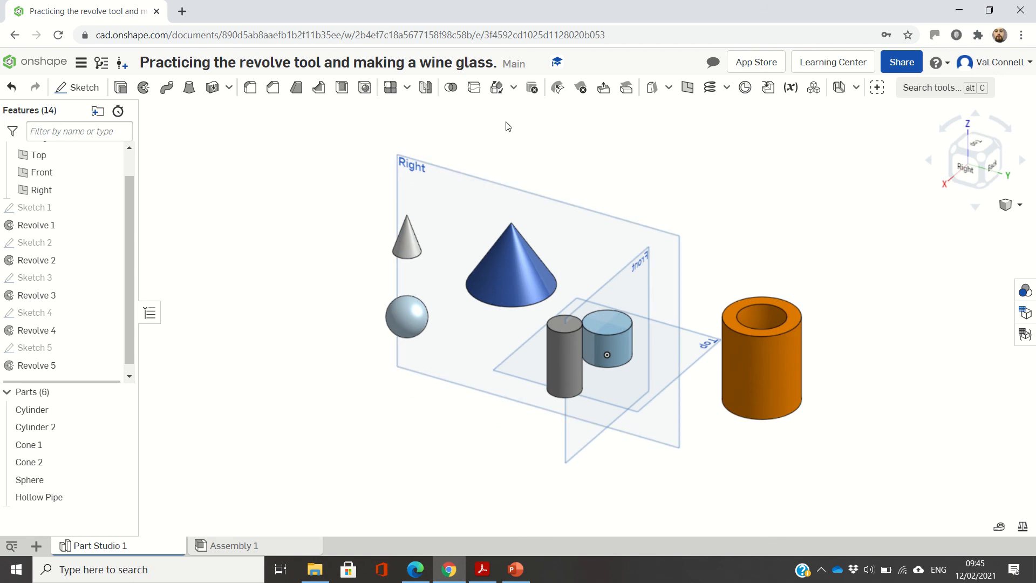
Start a sketch on the Right plane and draw a vertical construction line about 198 mm long, running down across the plane's lower edge
click(77, 87)
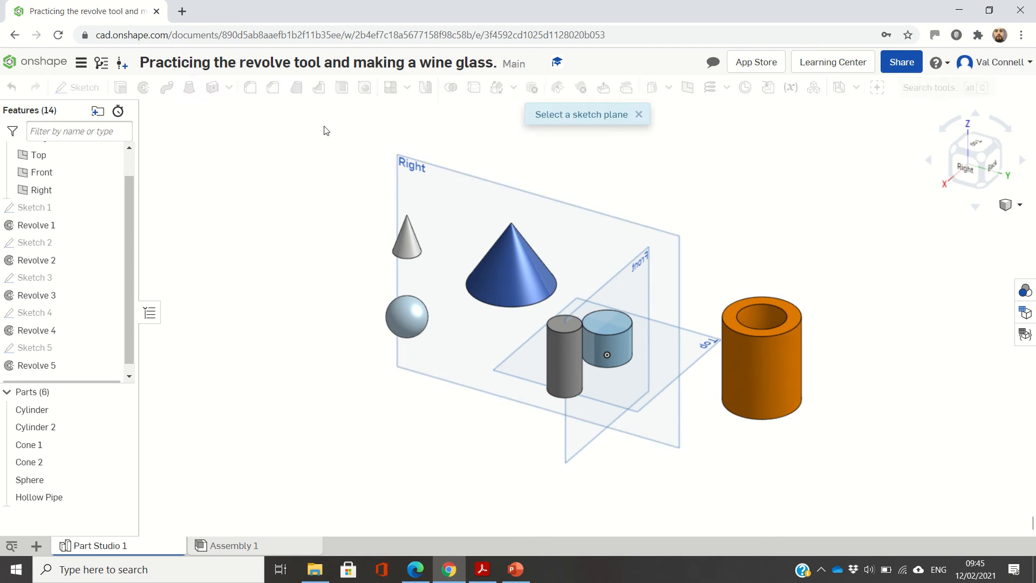
click(403, 167)
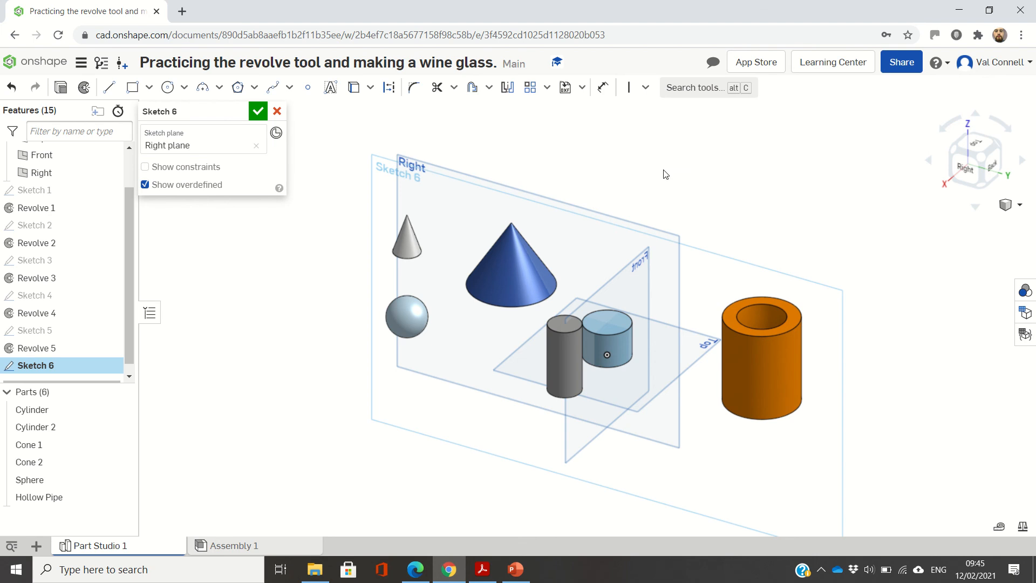
click(962, 166)
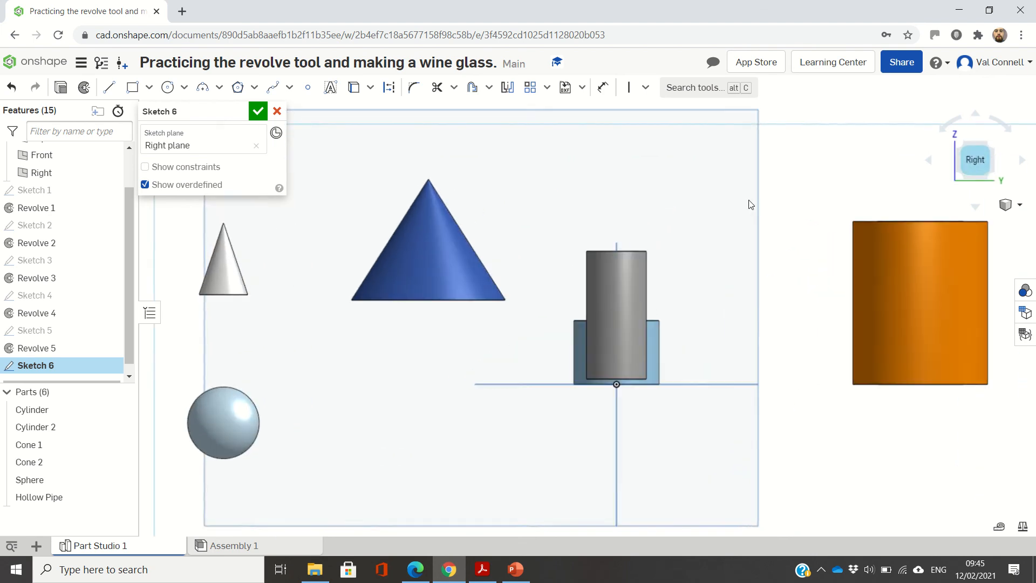
scroll(746, 205, down, 5)
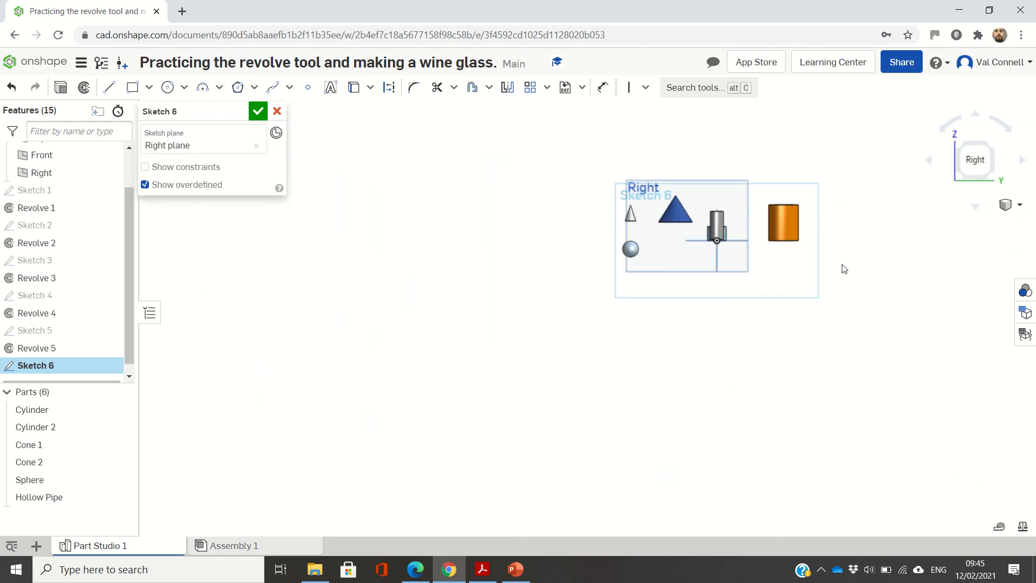
scroll(844, 269, up, 5)
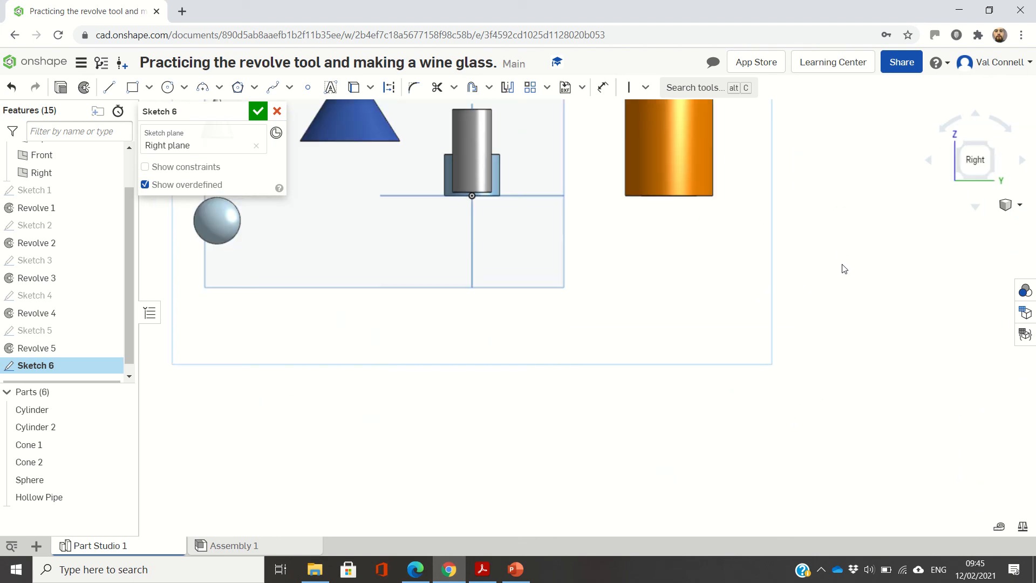
click(110, 89)
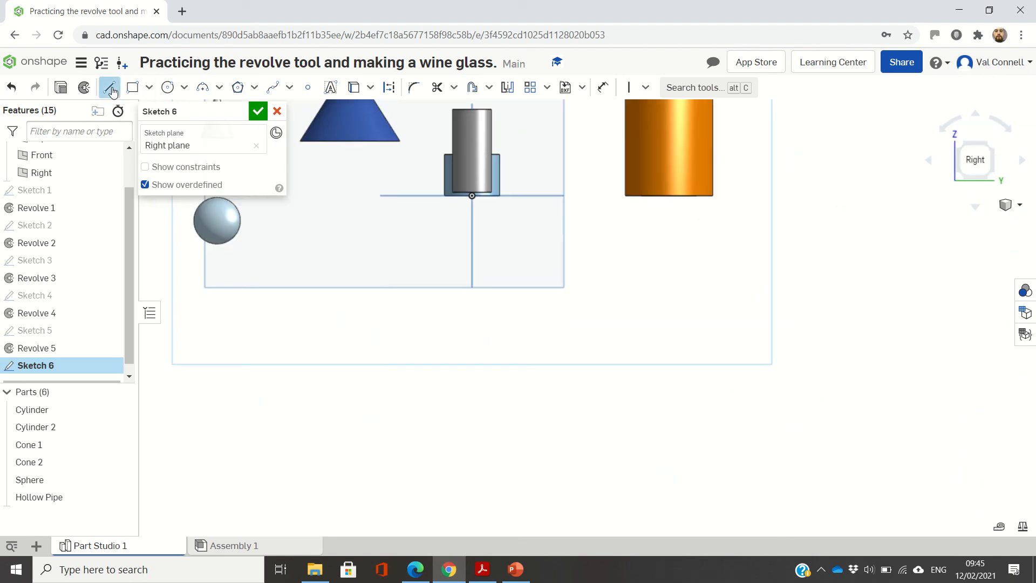
click(395, 90)
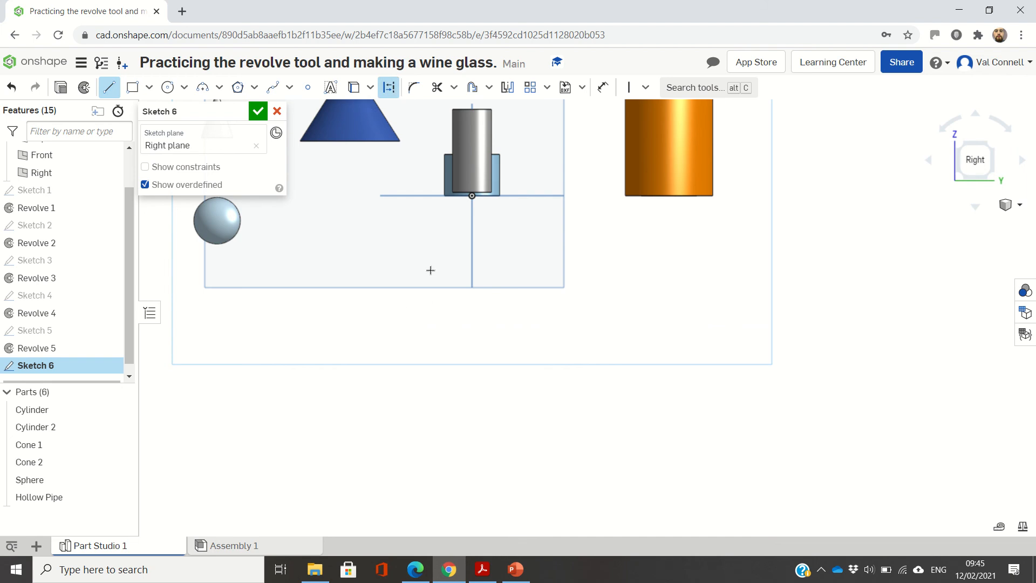
click(430, 513)
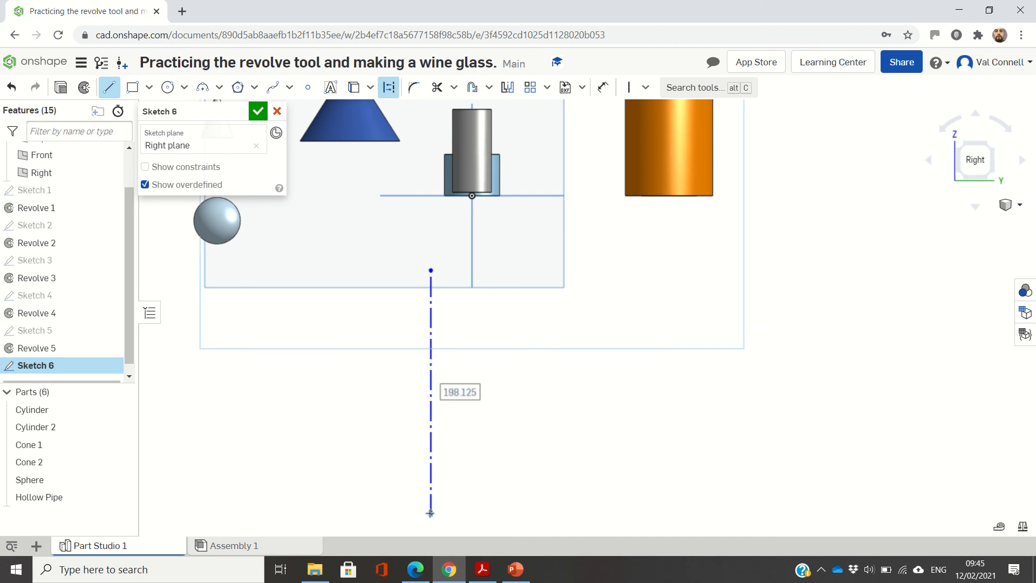
key(q)
key(Escape)
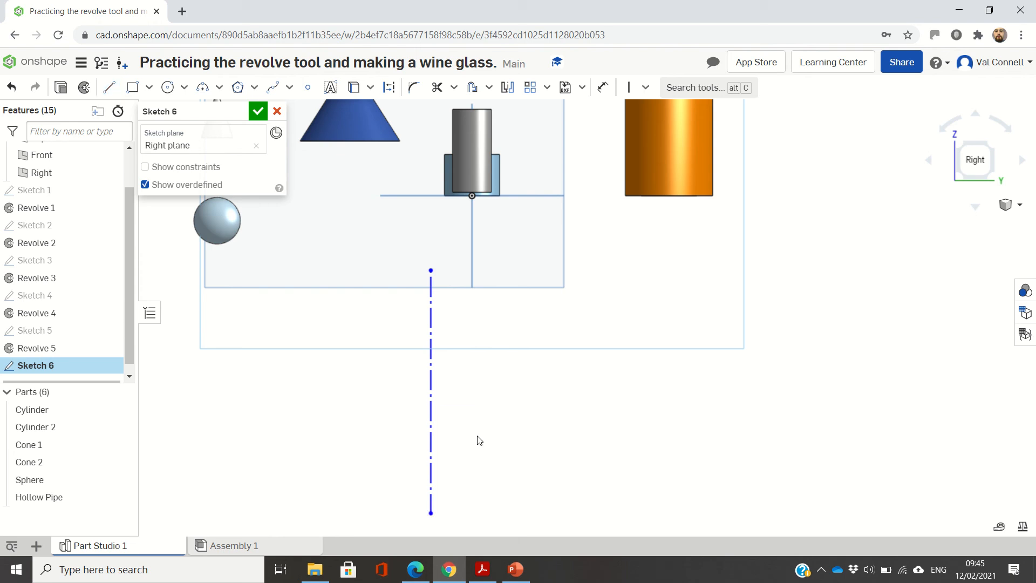
Draw a closed L-shaped profile in regular lines from the construction line, about 74 mm wide and 107 mm high, with a 15 mm wall and 12 mm base
key(l)
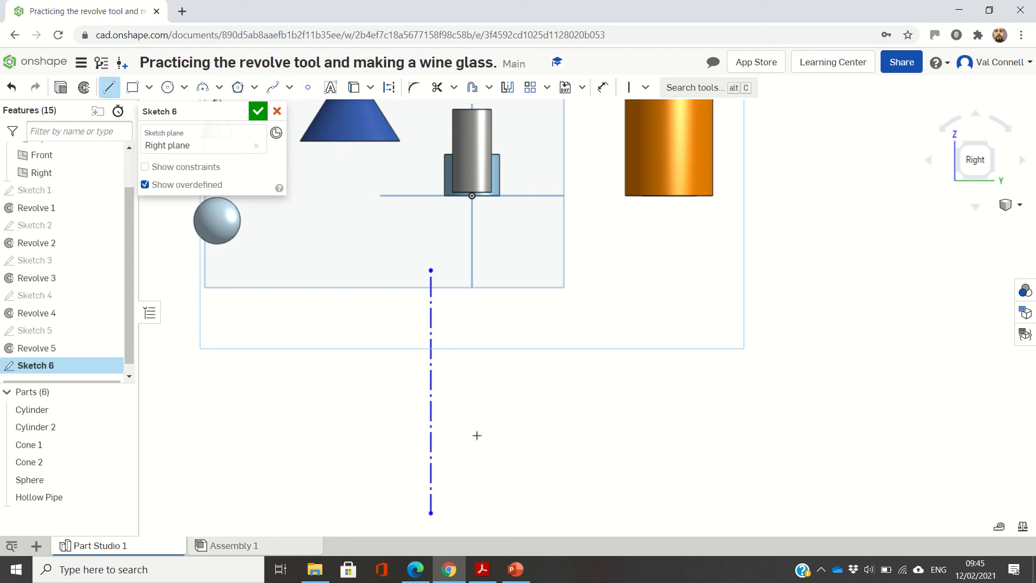
click(432, 450)
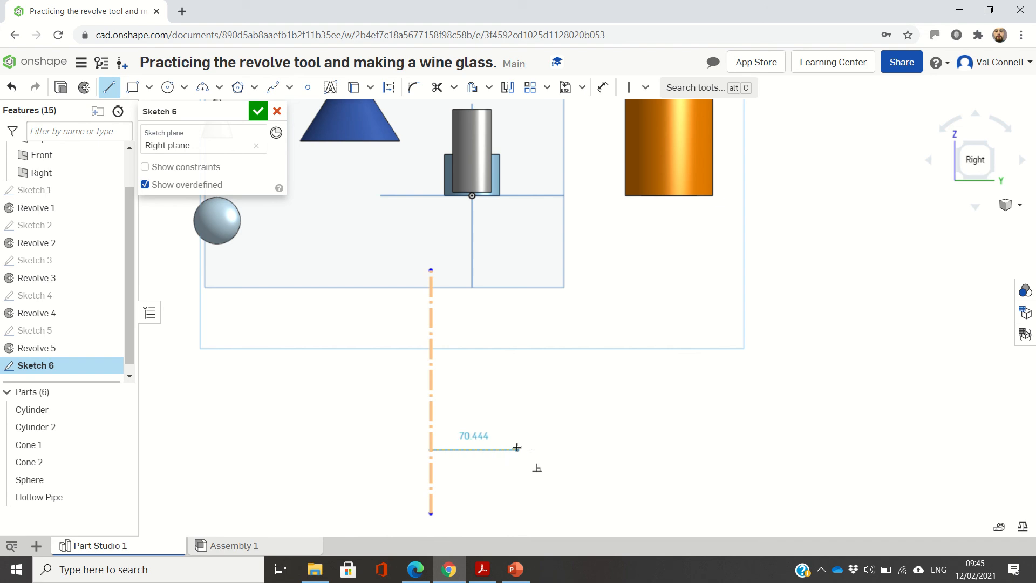
click(521, 448)
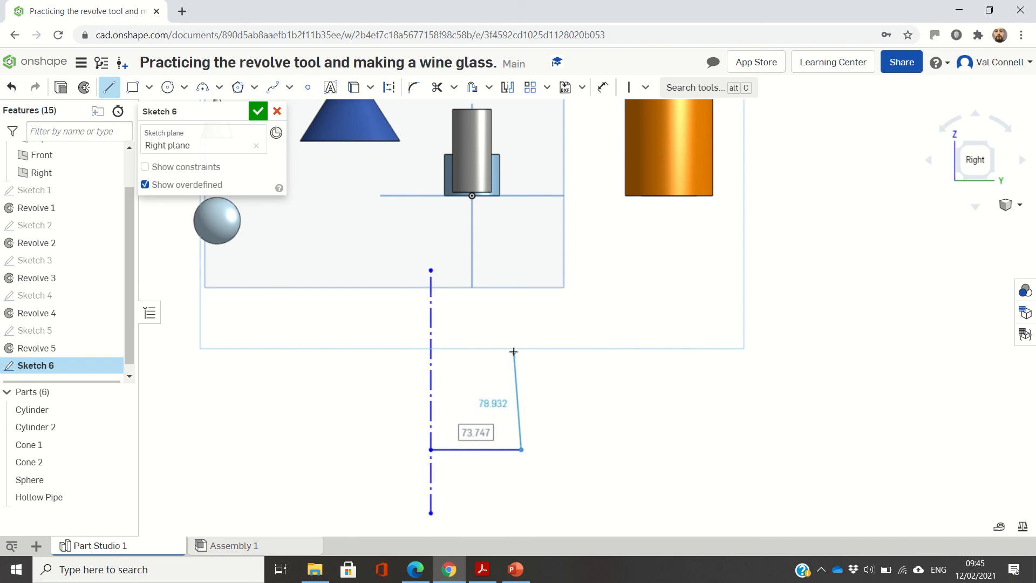
click(520, 319)
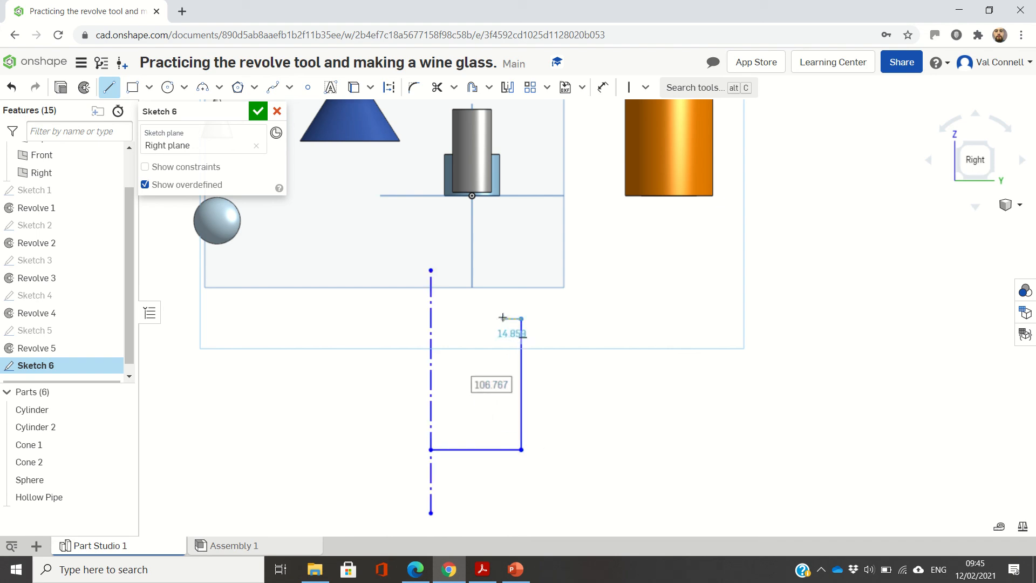
click(502, 318)
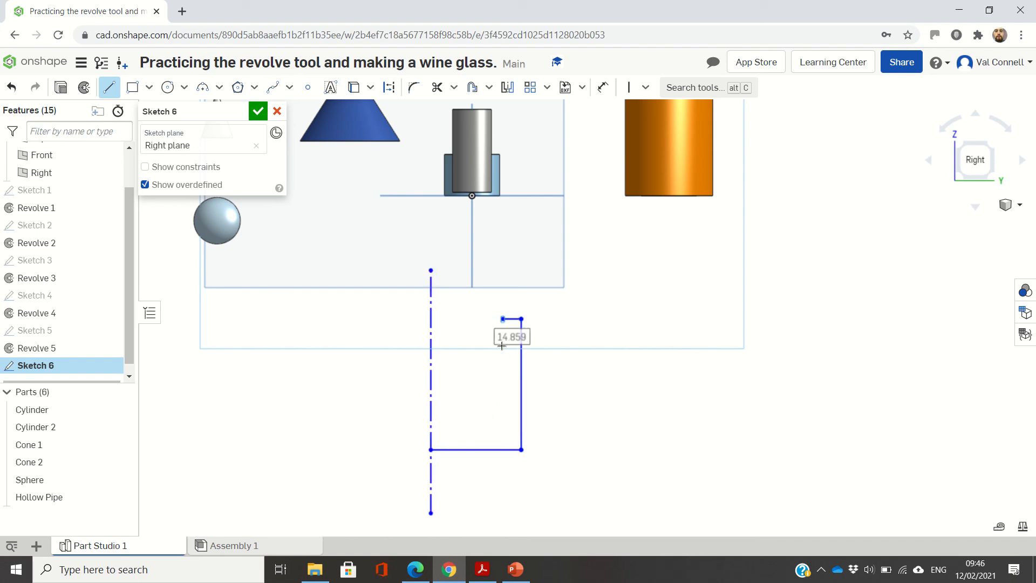
click(502, 434)
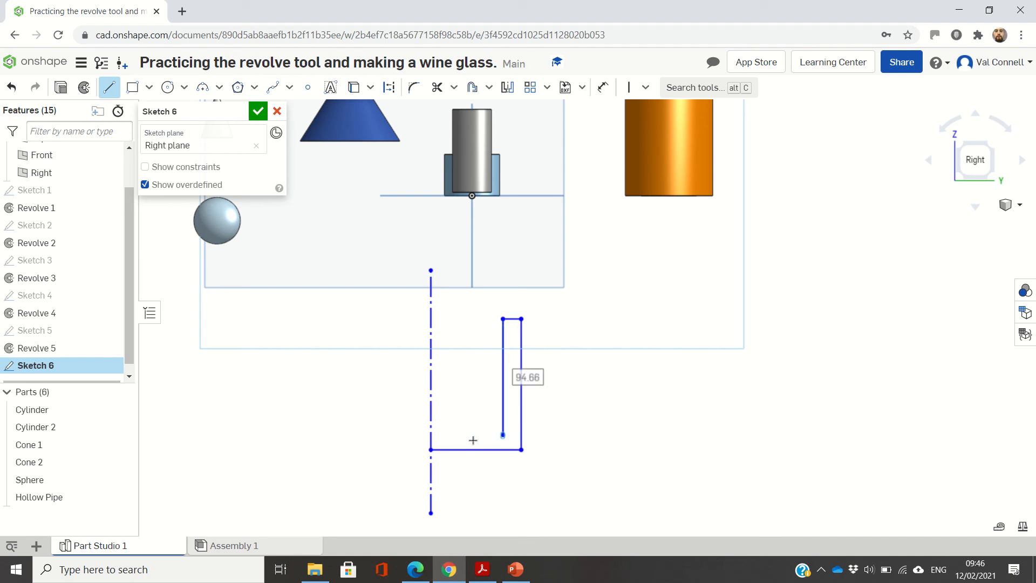
click(431, 434)
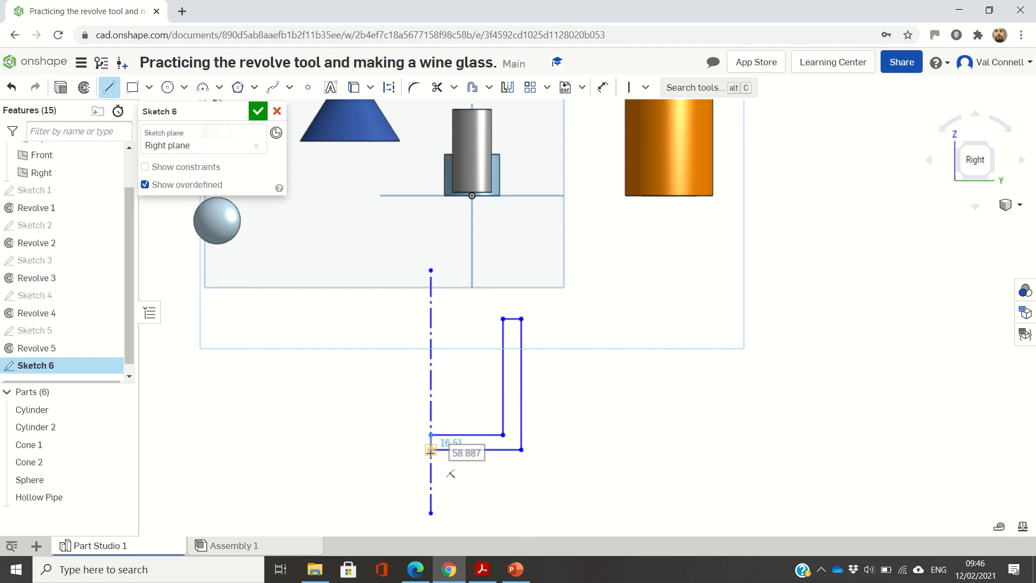
click(431, 451)
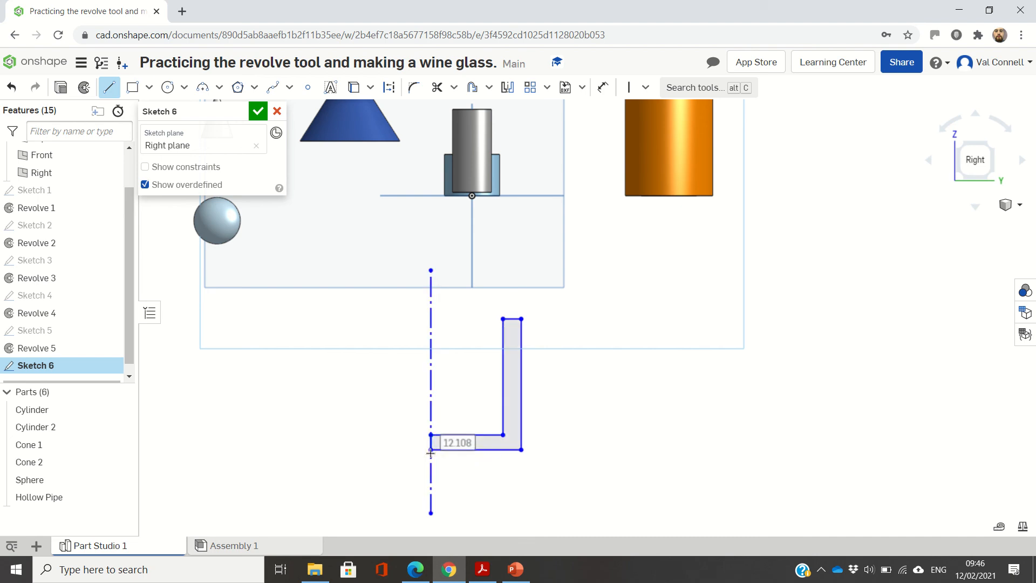
key(Escape)
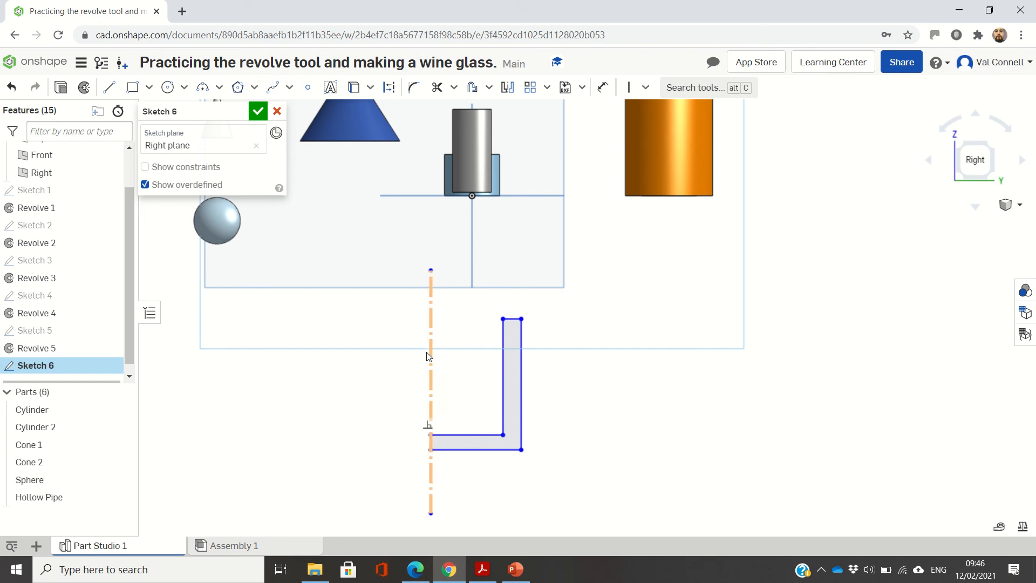
Revolve the L-shaped profile as a new solid through a full turn around the construction line
click(76, 91)
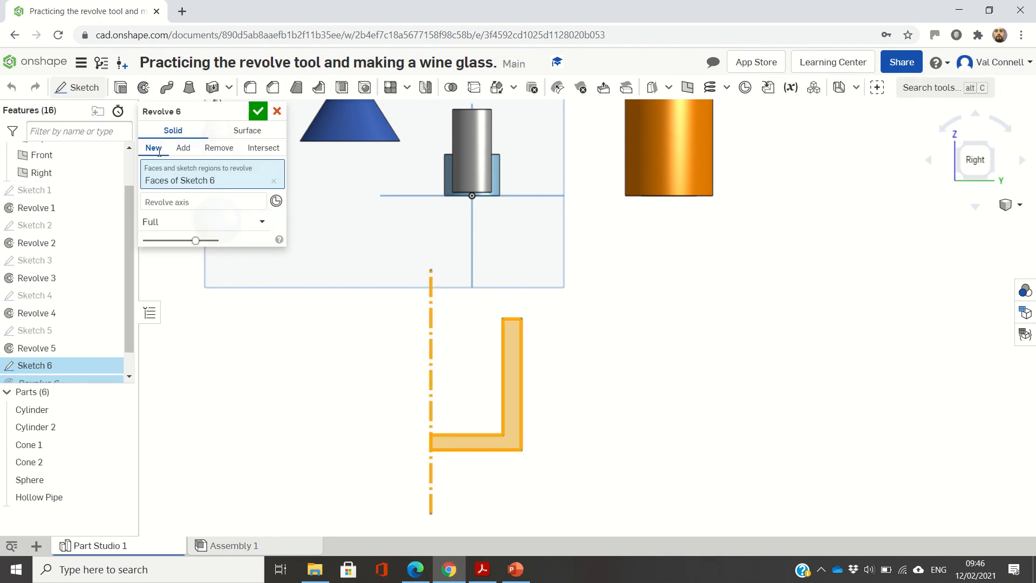
click(196, 203)
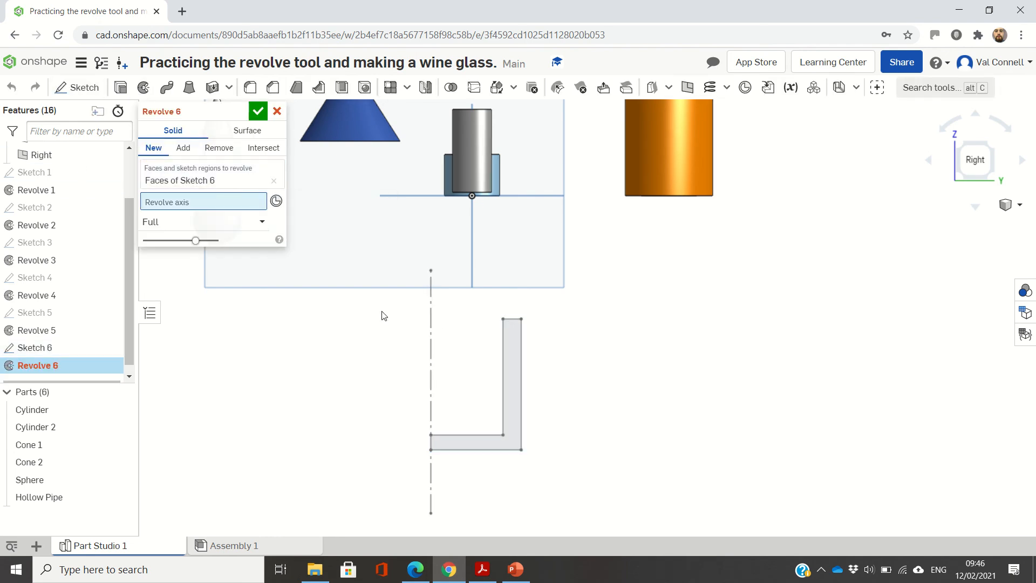
click(430, 340)
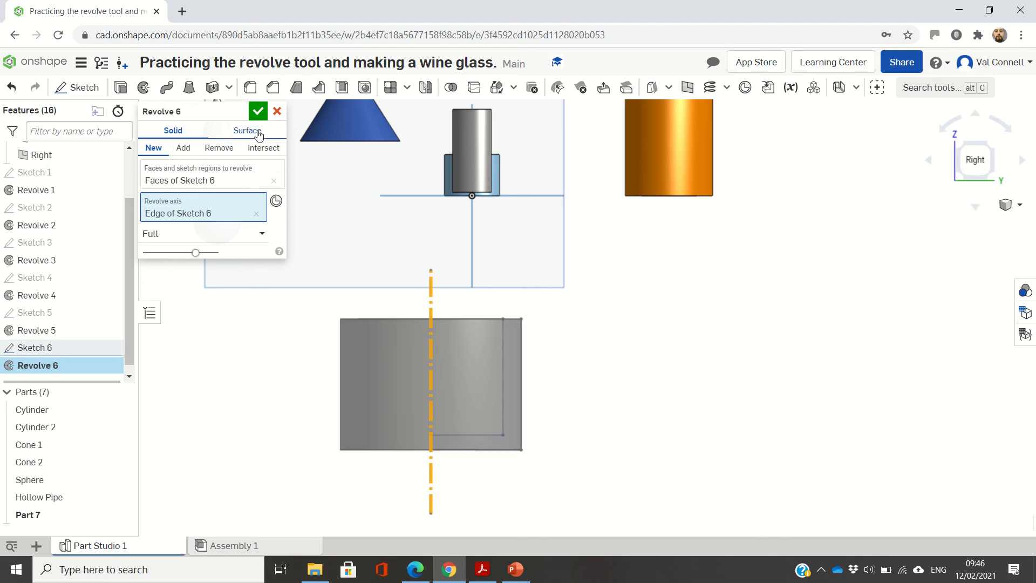
click(259, 112)
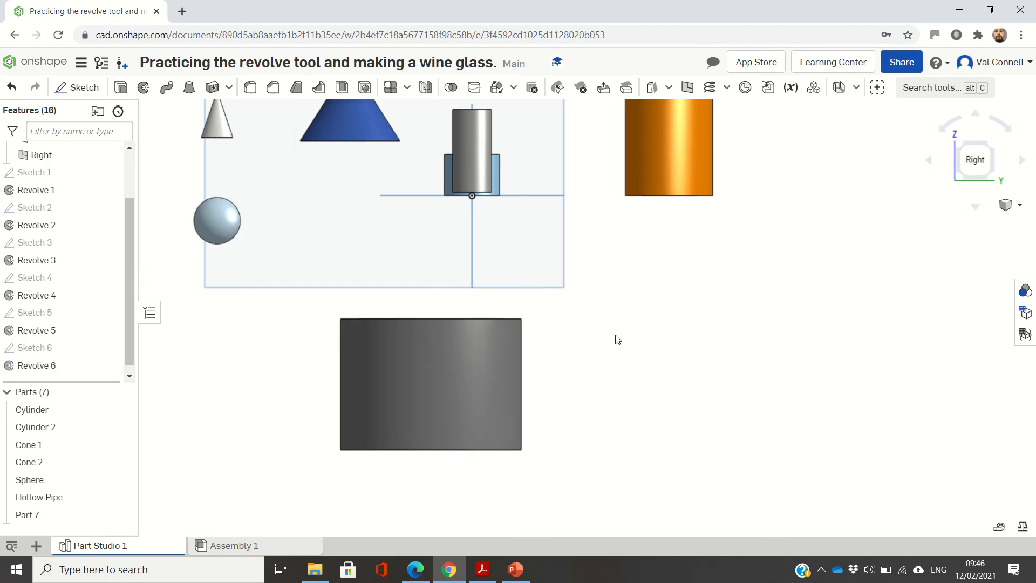
key(shift+7)
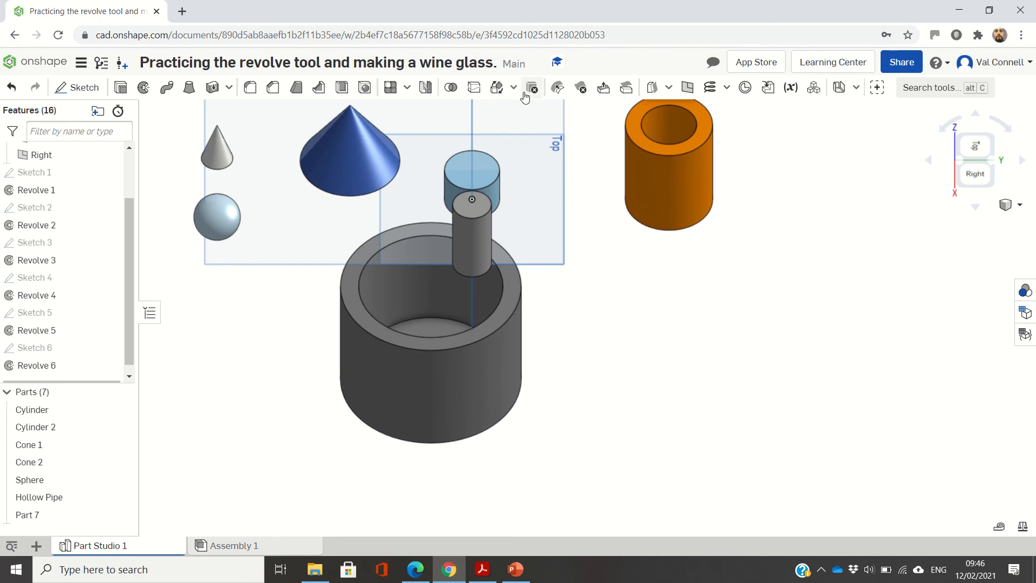
mouse_move(428, 4)
click(430, 22)
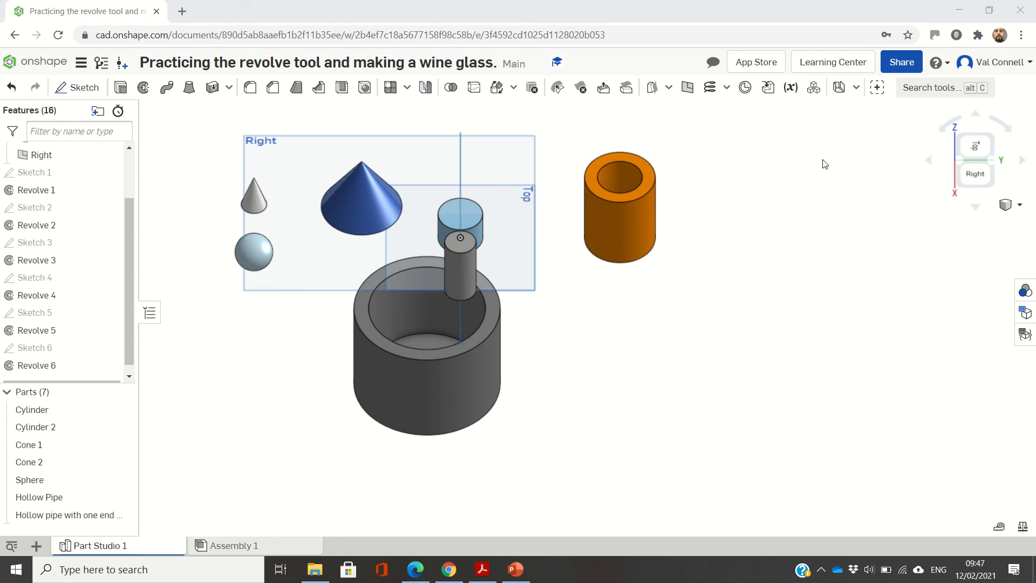
Face the Right plane and enlarge it outward from its lower-left corner to make room below the small cone and sphere
click(978, 172)
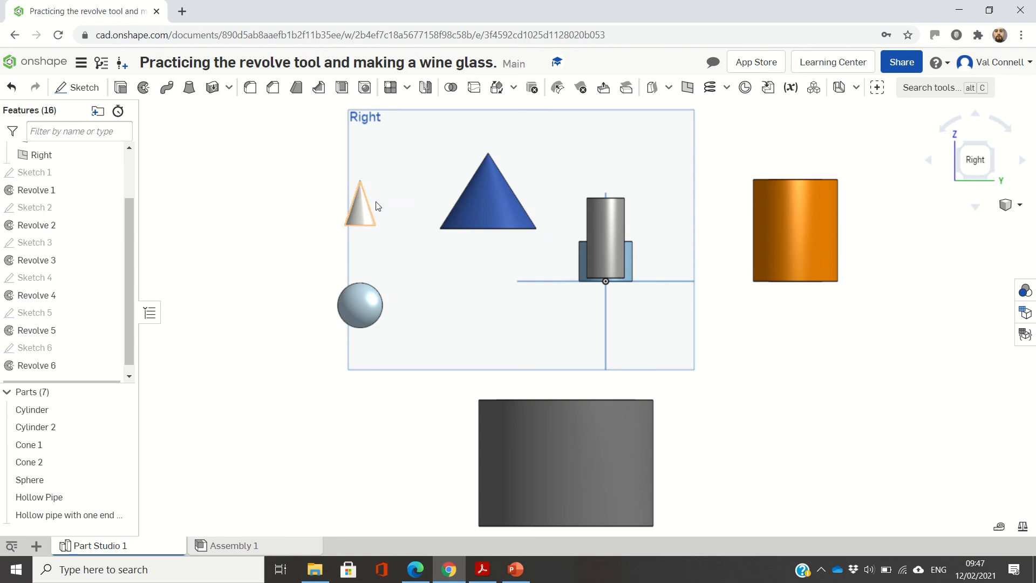
click(445, 294)
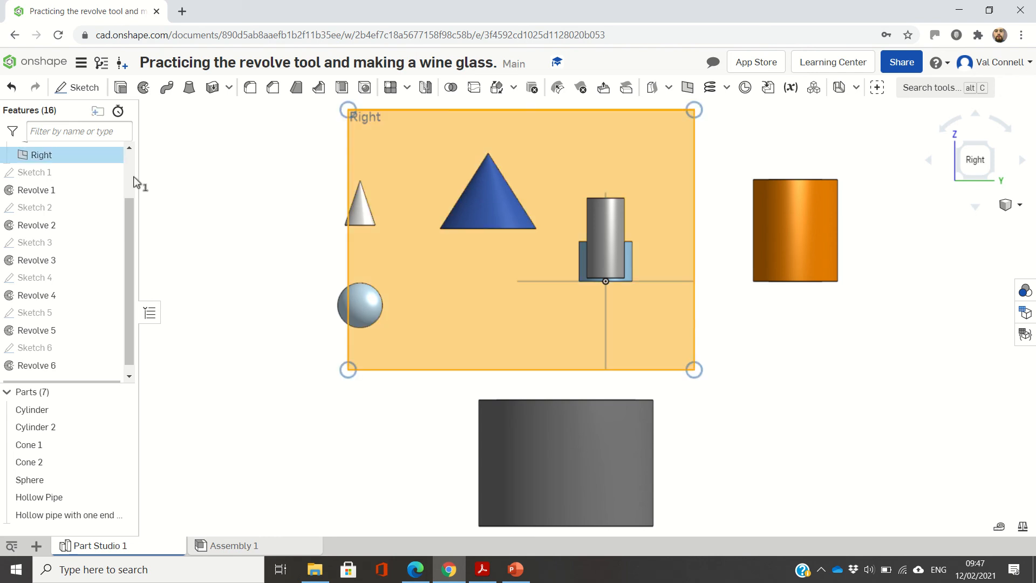
mouse_move(348, 365)
mouse_down()
mouse_move(284, 441)
mouse_move(233, 469)
mouse_move(234, 451)
mouse_up()
drag(349, 375, 186, 517)
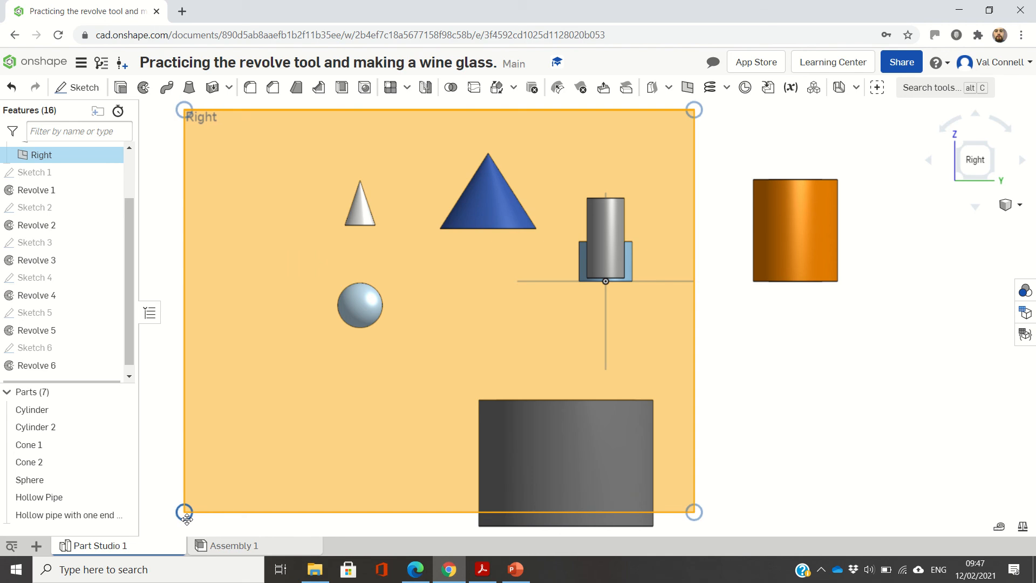
Start a sketch on the Right plane and draw a vertical construction line about 153 mm long in the enlarged area beside the sphere
click(92, 90)
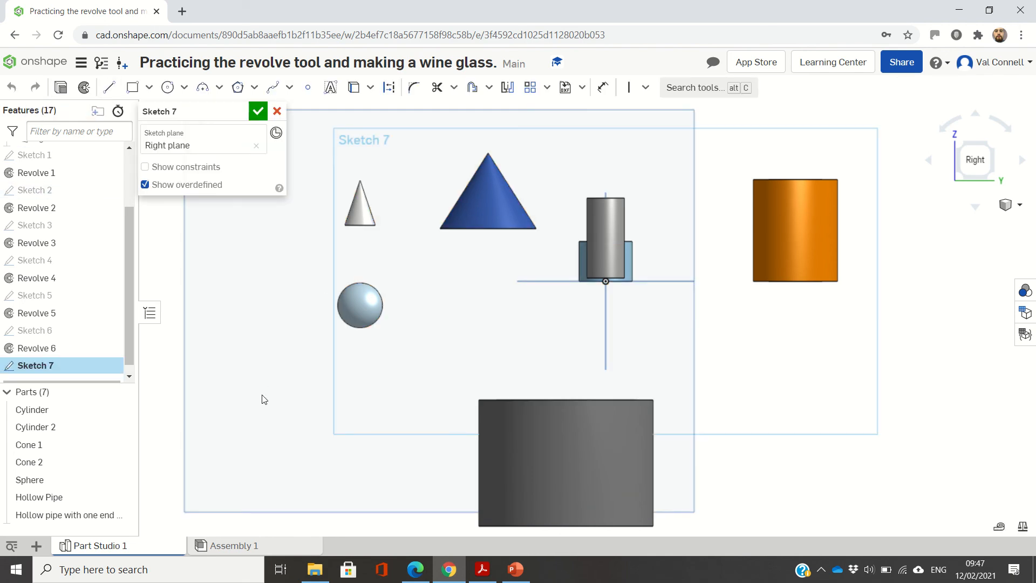
key(l)
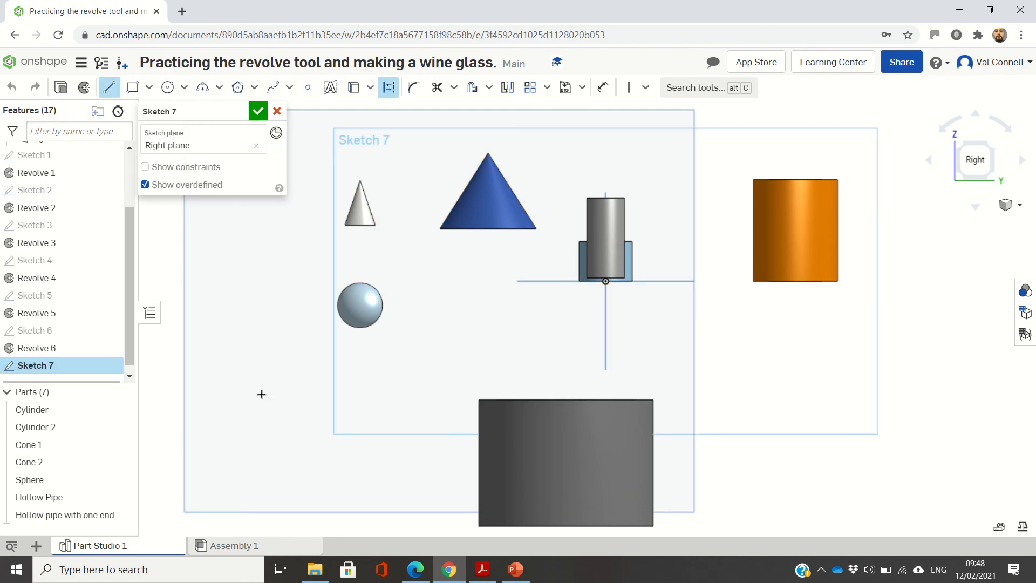
click(290, 497)
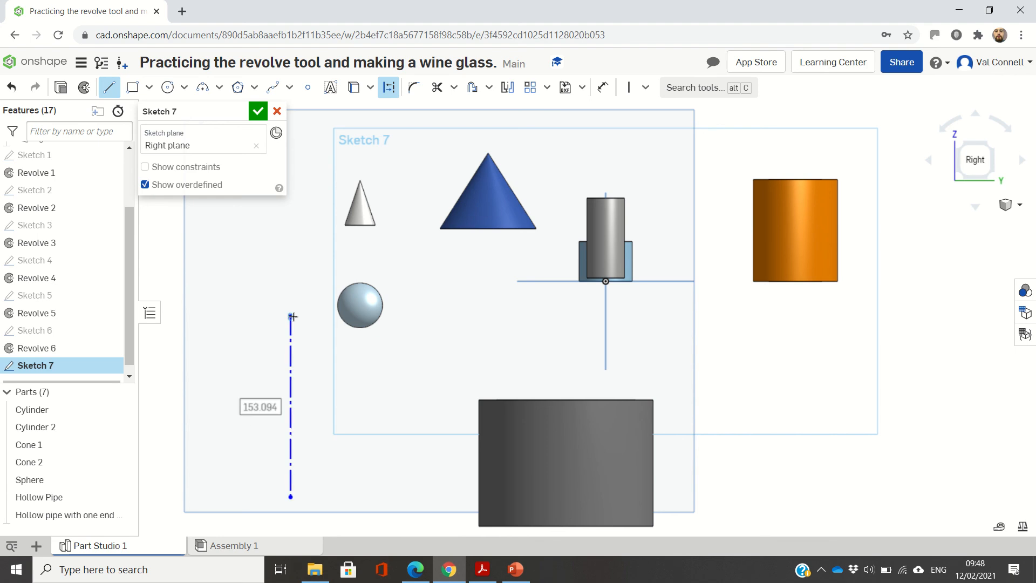
key(Escape)
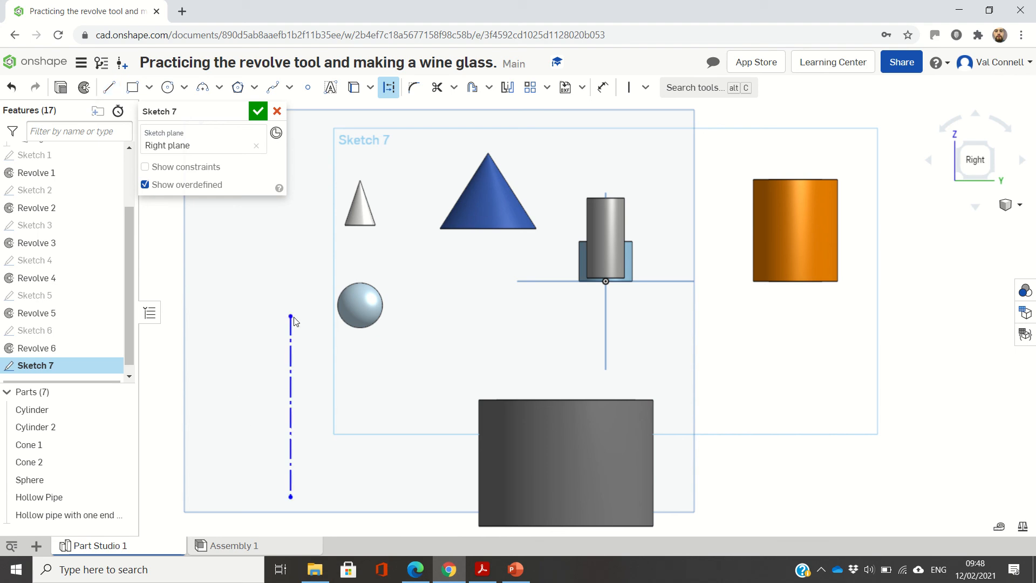
Draw a closed slanted profile in regular lines ending on the construction line, with sides about 113 and 93 mm and ends about 17 and 9 mm
key(l)
click(224, 338)
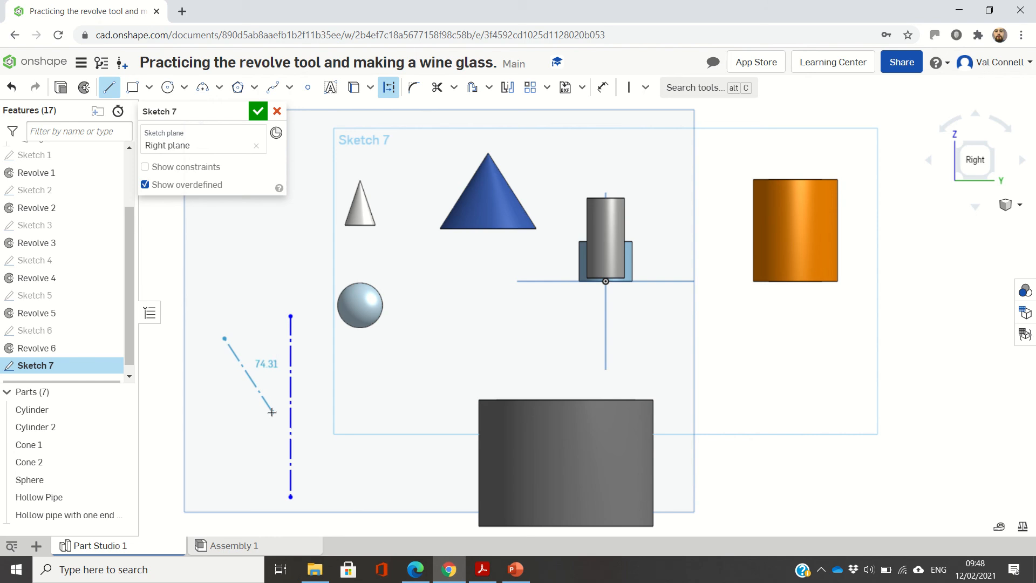
key(q)
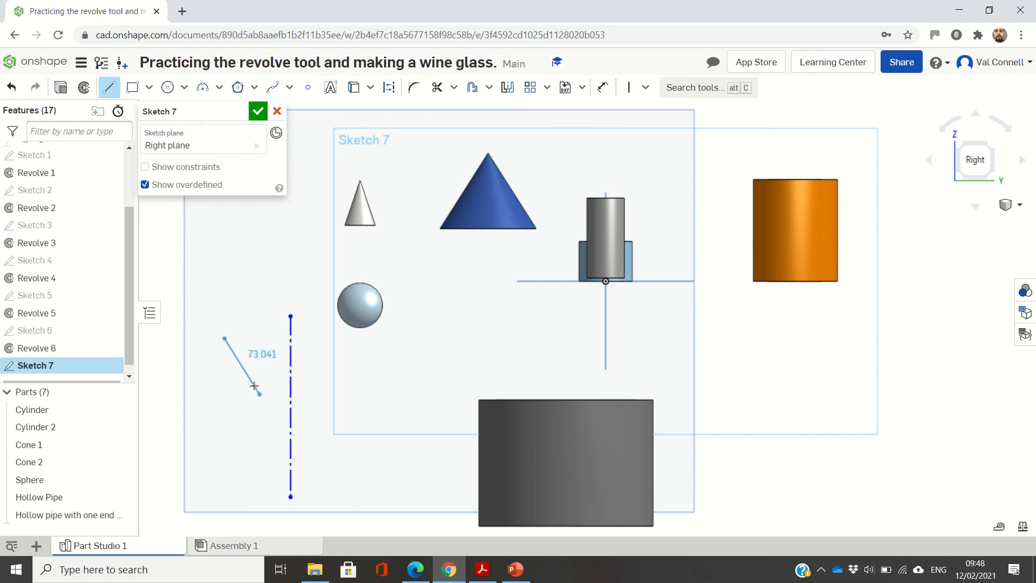
click(290, 455)
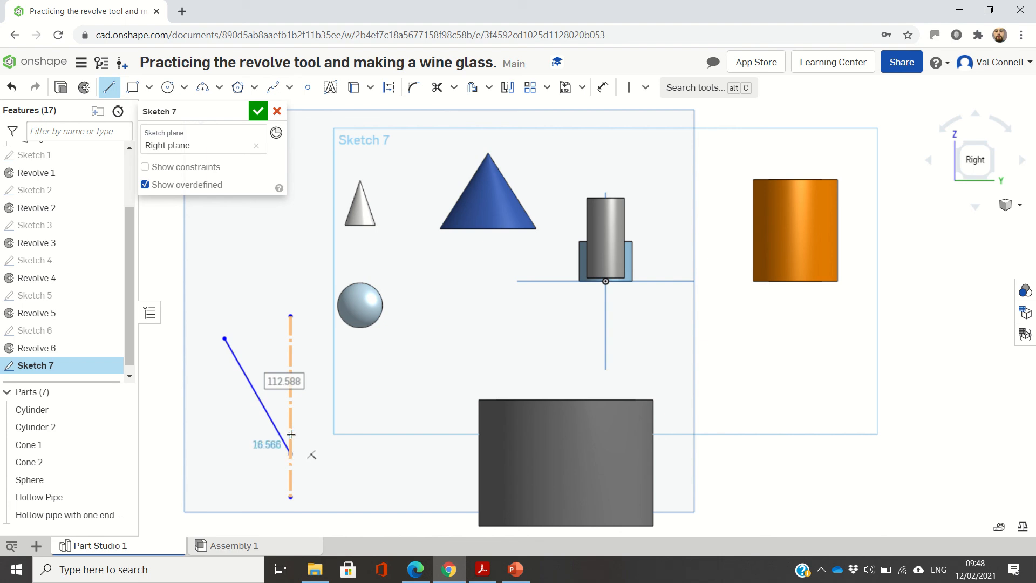
click(290, 433)
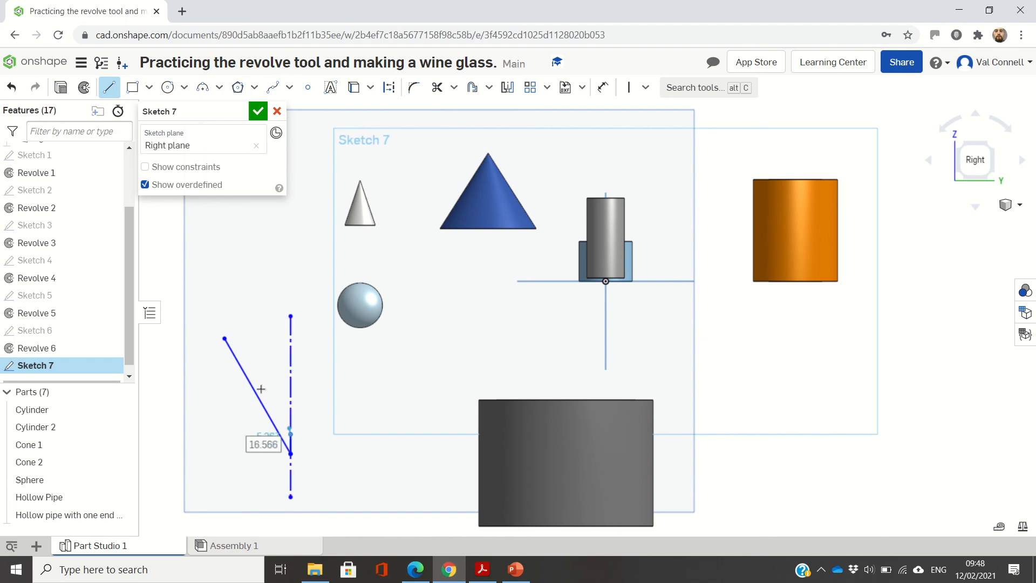
click(235, 339)
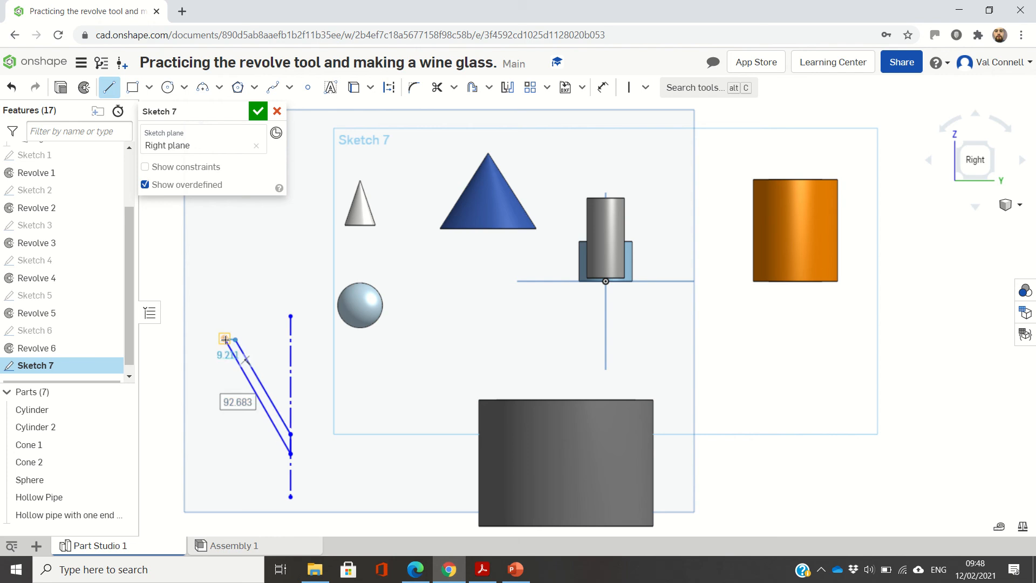
click(225, 339)
key(Escape)
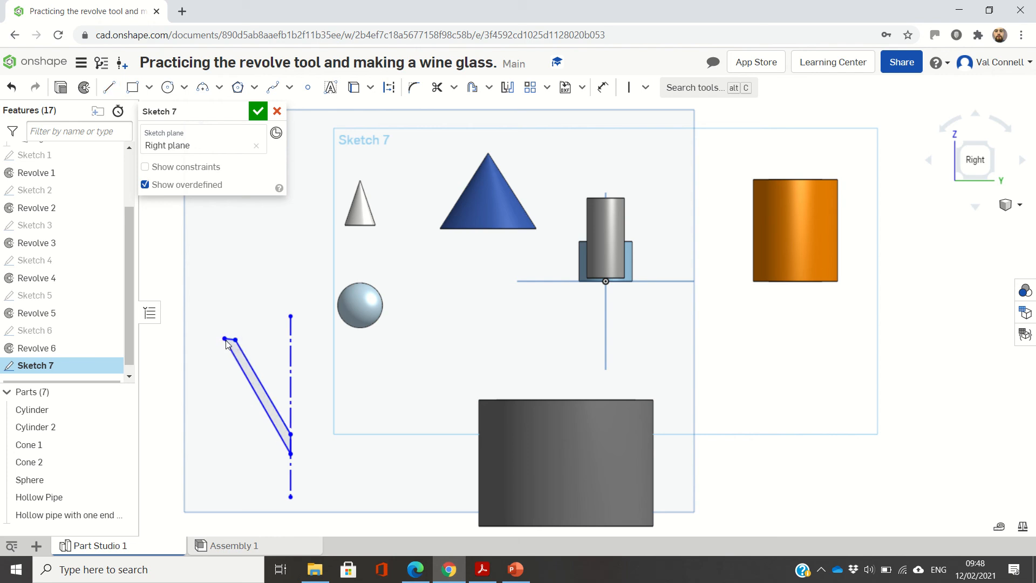
Apply a Horizontal constraint to the short upper edge of the slanted profile
scroll(250, 318, up, 5)
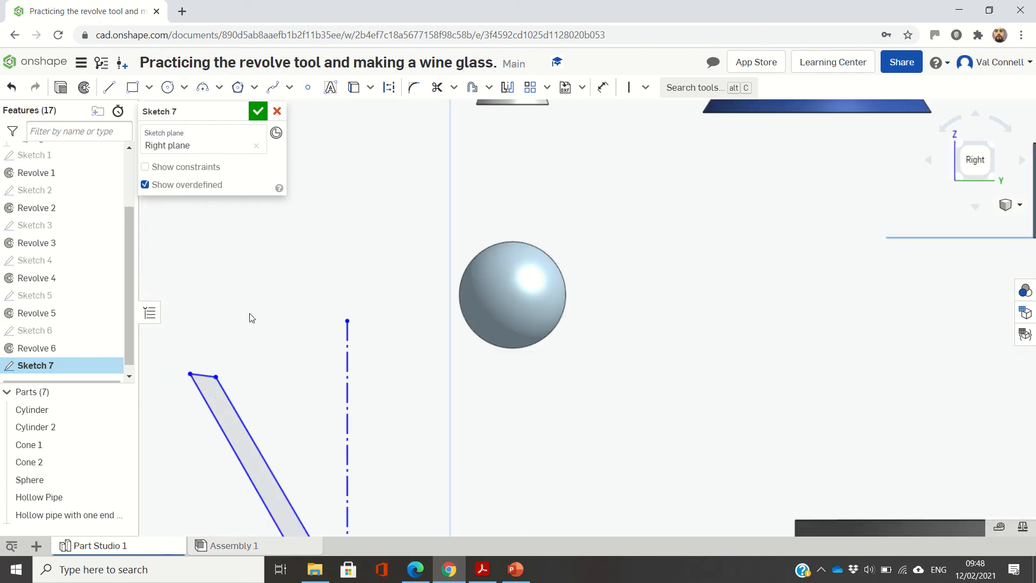
click(205, 374)
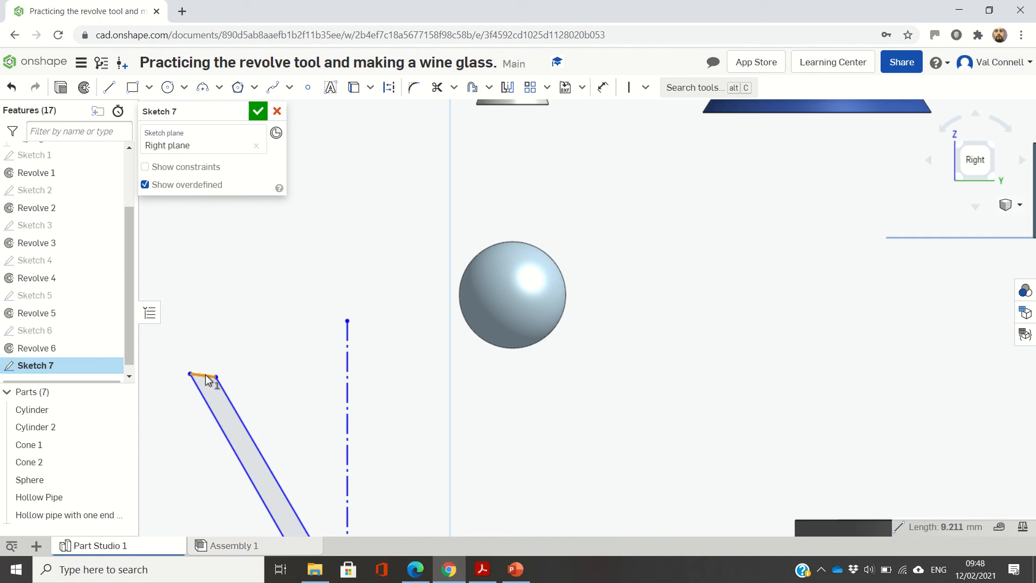
click(645, 86)
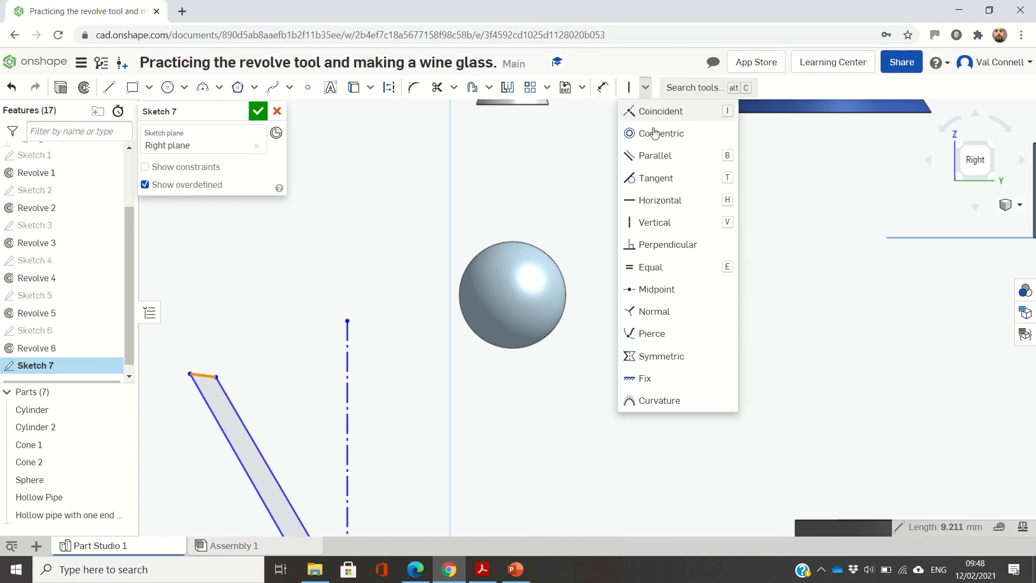
click(677, 201)
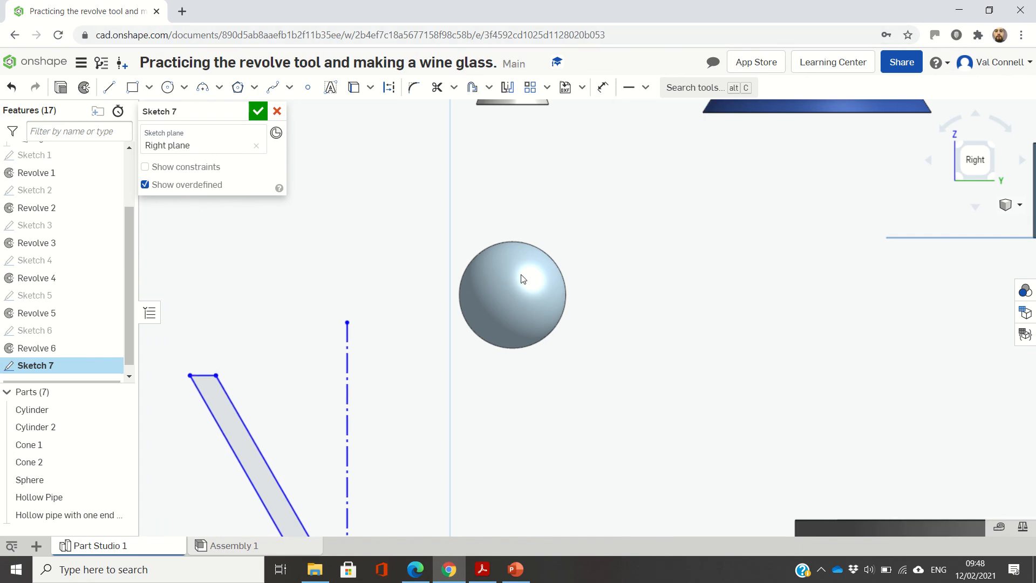
Apply a Parallel constraint between the two long slanted sides of the profile
click(224, 433)
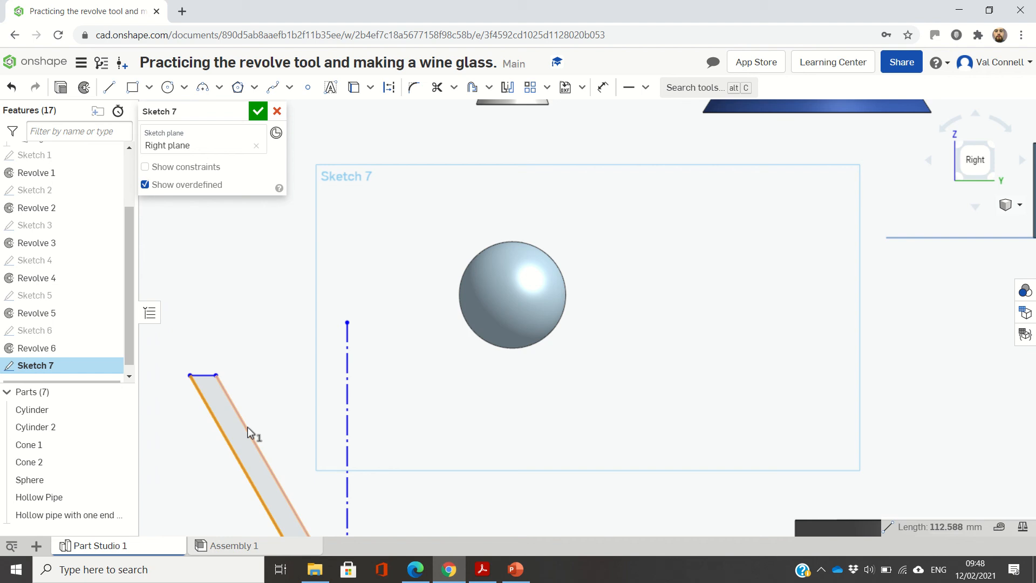
click(247, 427)
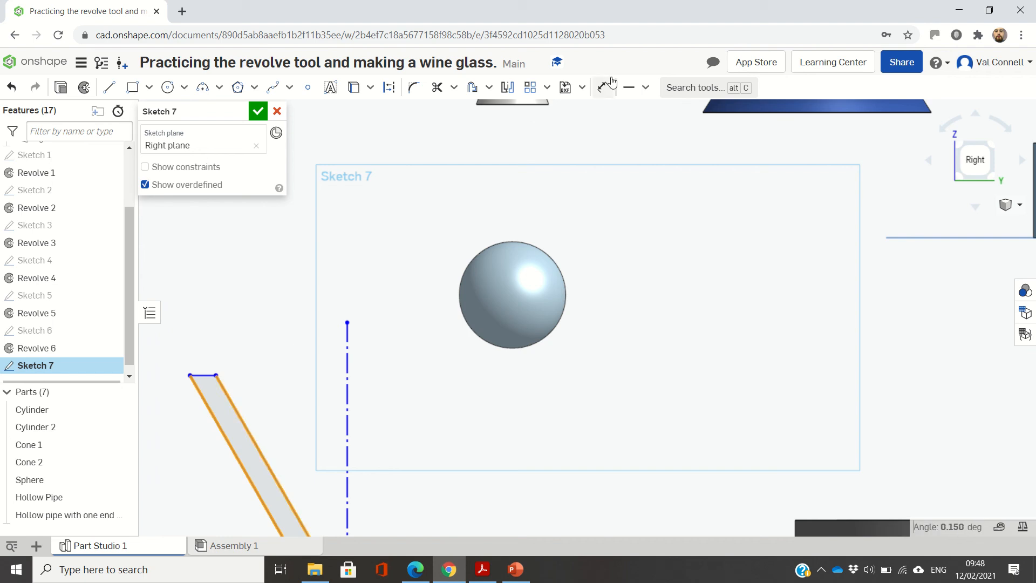
click(645, 88)
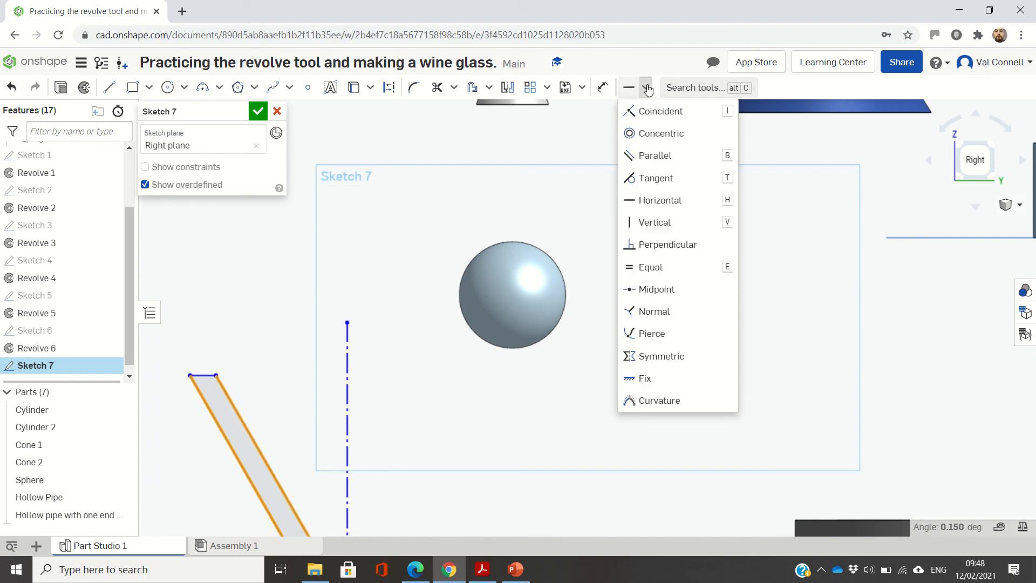
click(653, 155)
scroll(543, 245, down, 10)
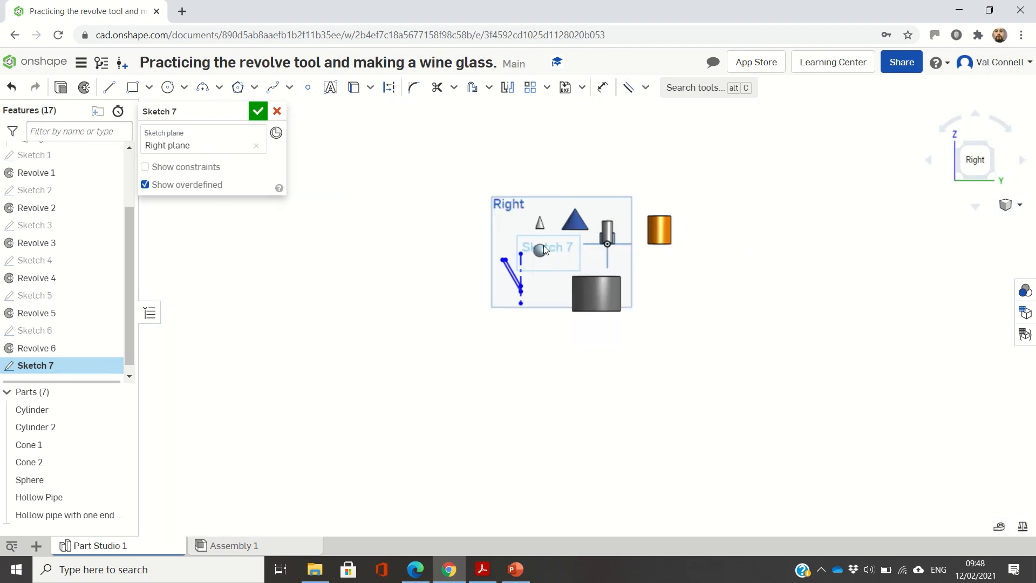
scroll(543, 245, up, 10)
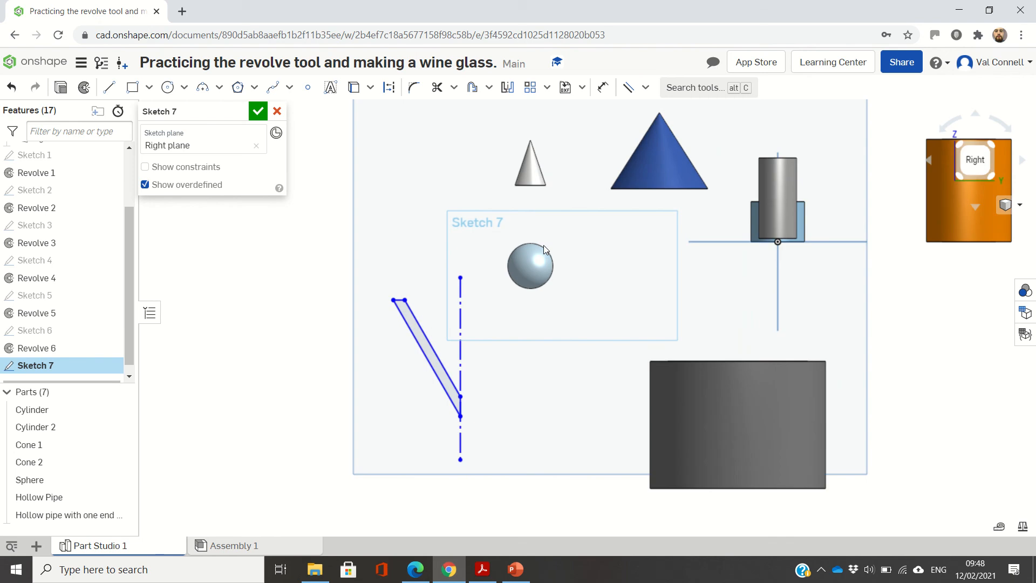
Revolve the slanted profile as a new solid through a full turn around the construction line
click(86, 88)
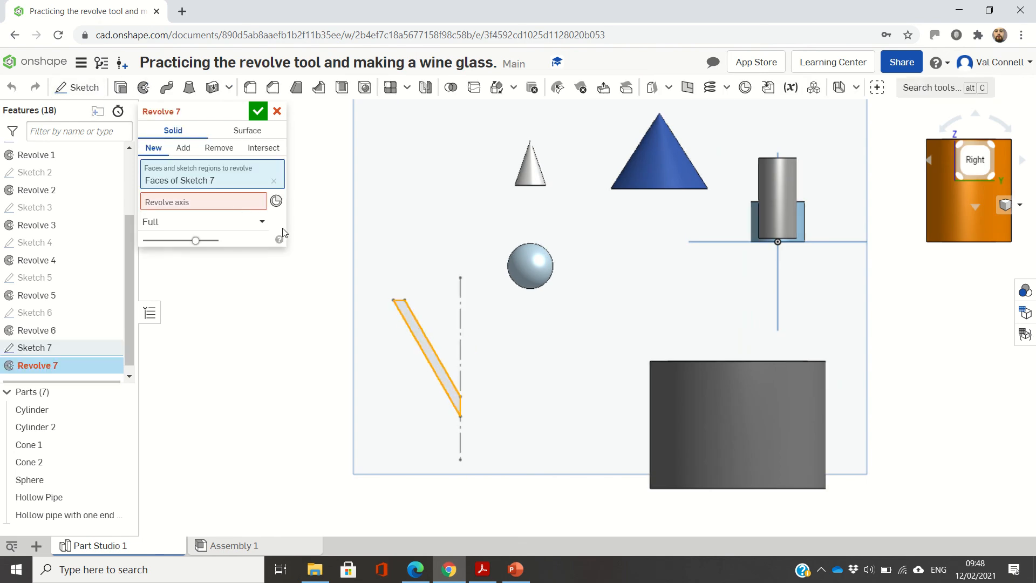
click(233, 209)
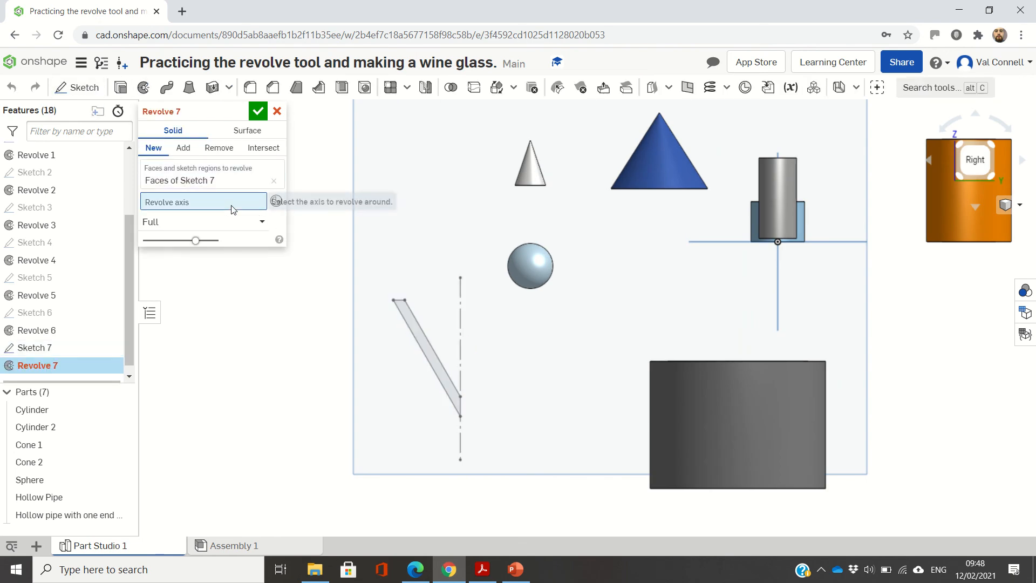
click(460, 306)
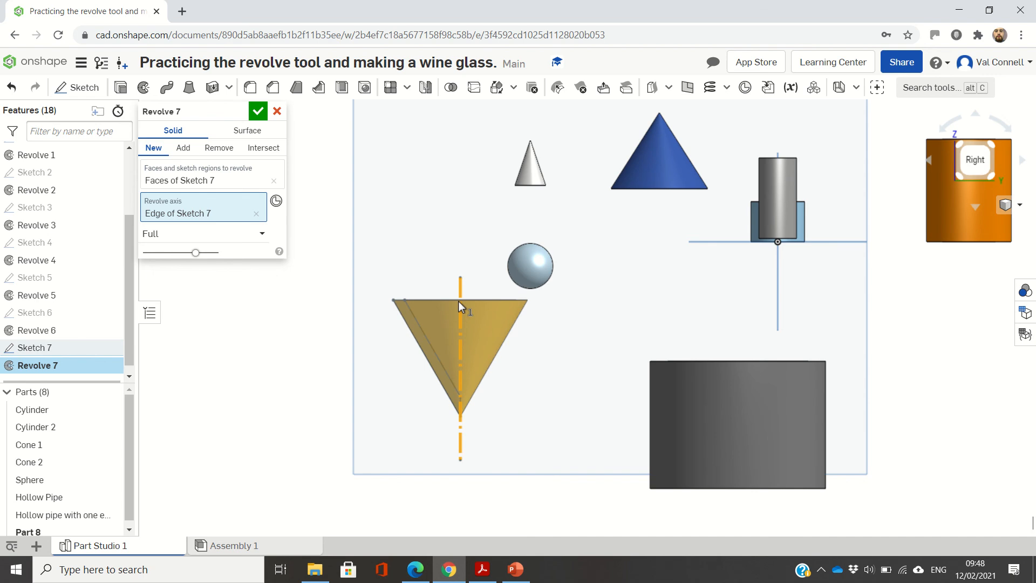
click(258, 112)
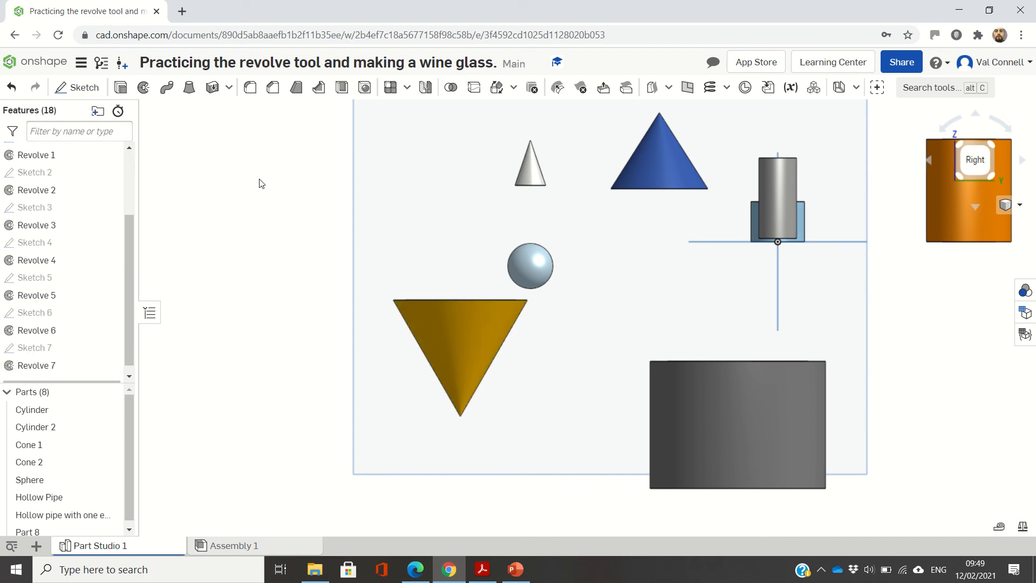
Examine the hollow cone's open interior and pointed base from several angles
key(shift+7)
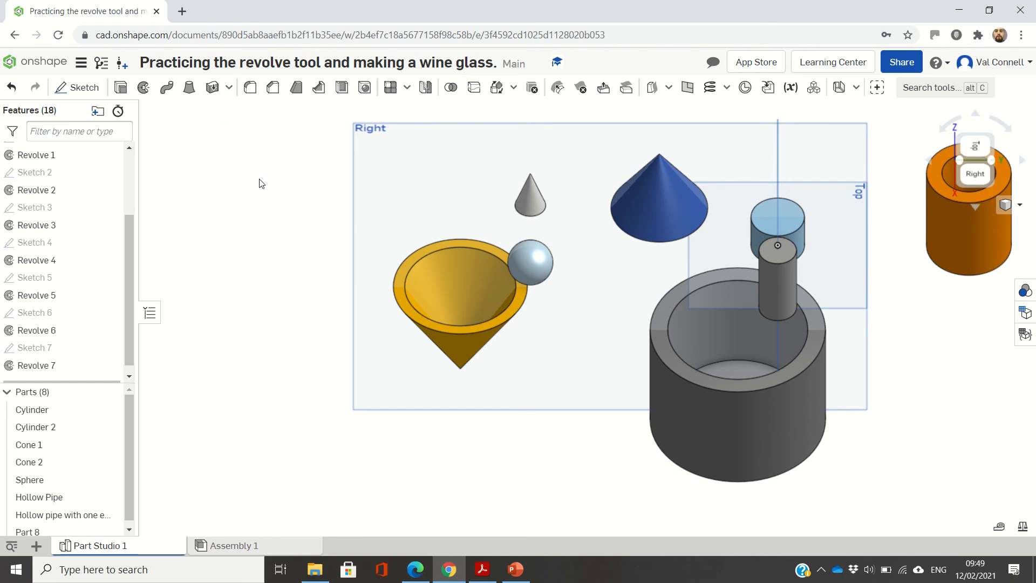
key(shift+4)
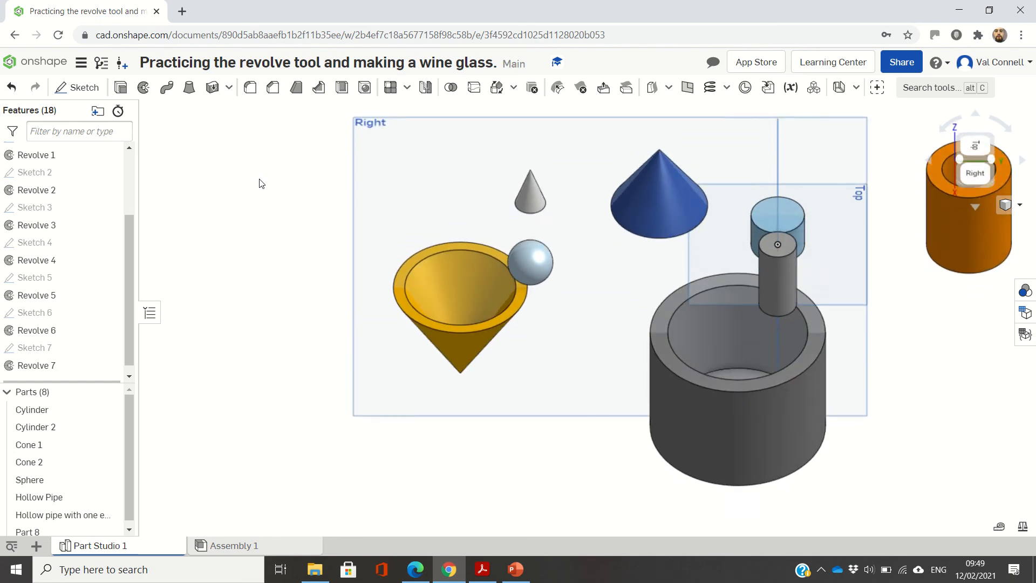
key(shift+7)
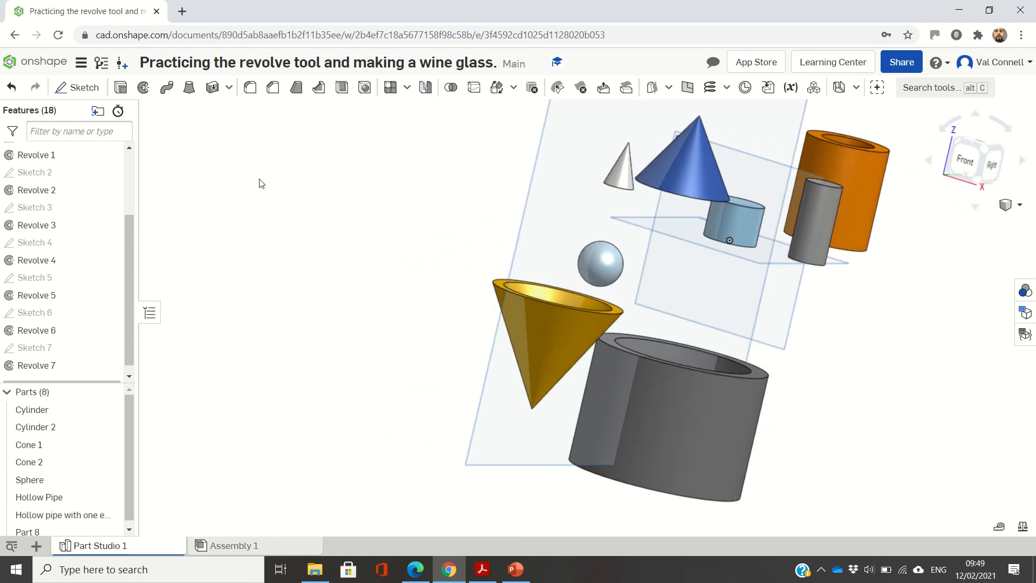
key(Left)
key(Left)
key(Left)
key(Left)
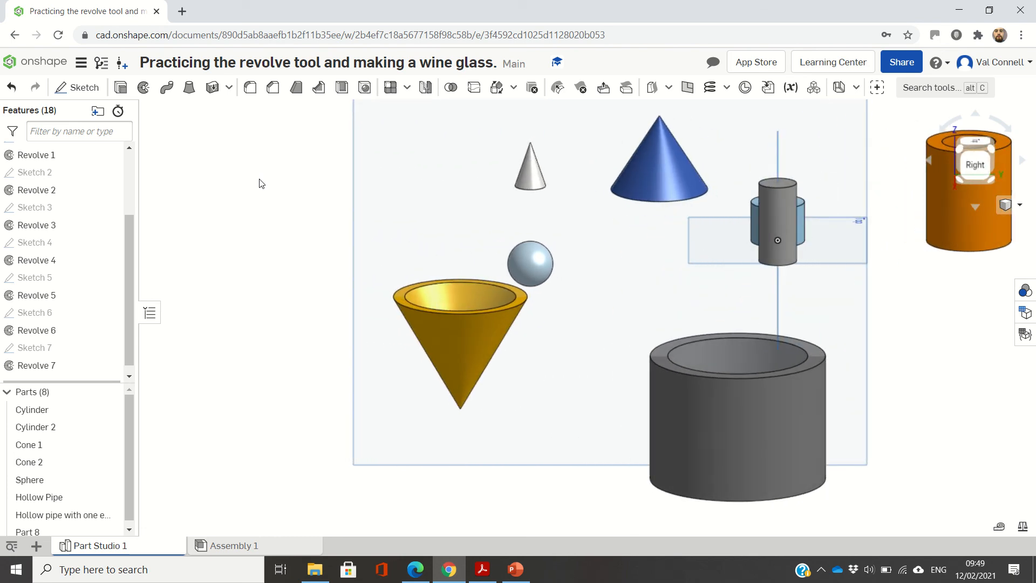
mouse_move(463, 5)
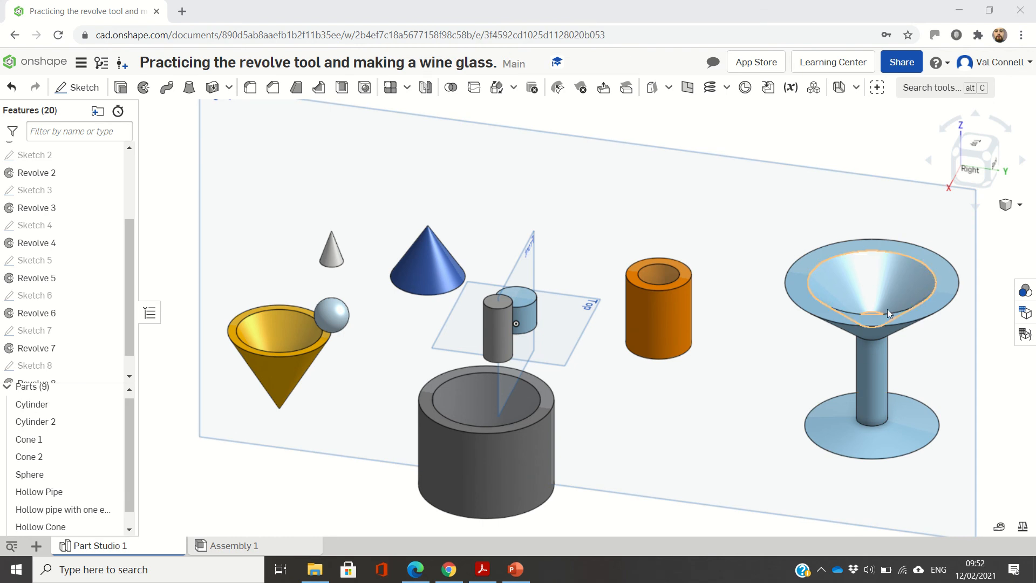
Examine the wine glass's bowl, stem and base from the side and from above, and locate its entry among the parts
right_drag(863, 144, 863, 143)
key(shift+4)
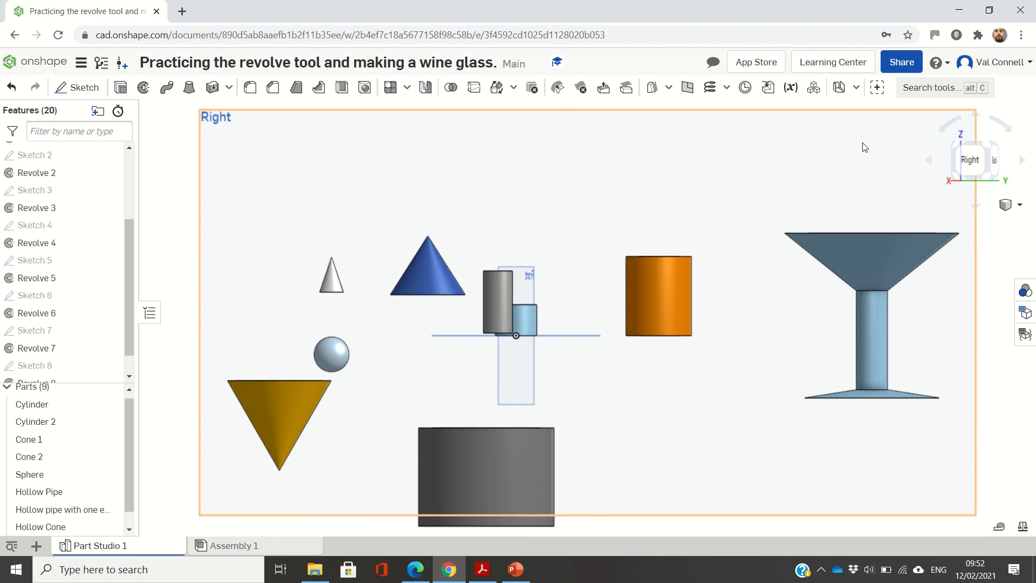
key(Left)
key(Down)
key(Down)
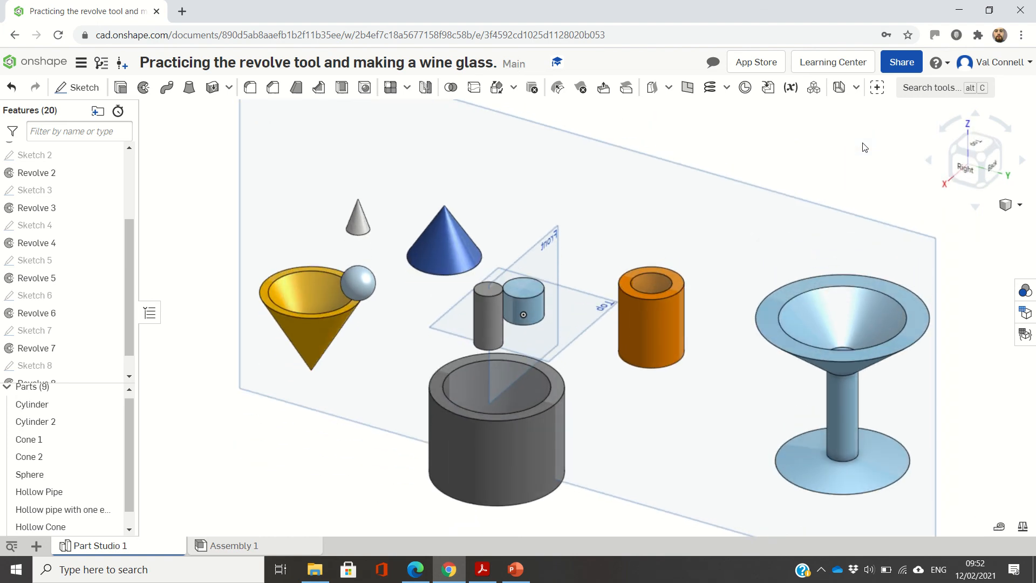
key(Left)
key(Left)
key(Right)
key(Right)
scroll(132, 416, down, 1)
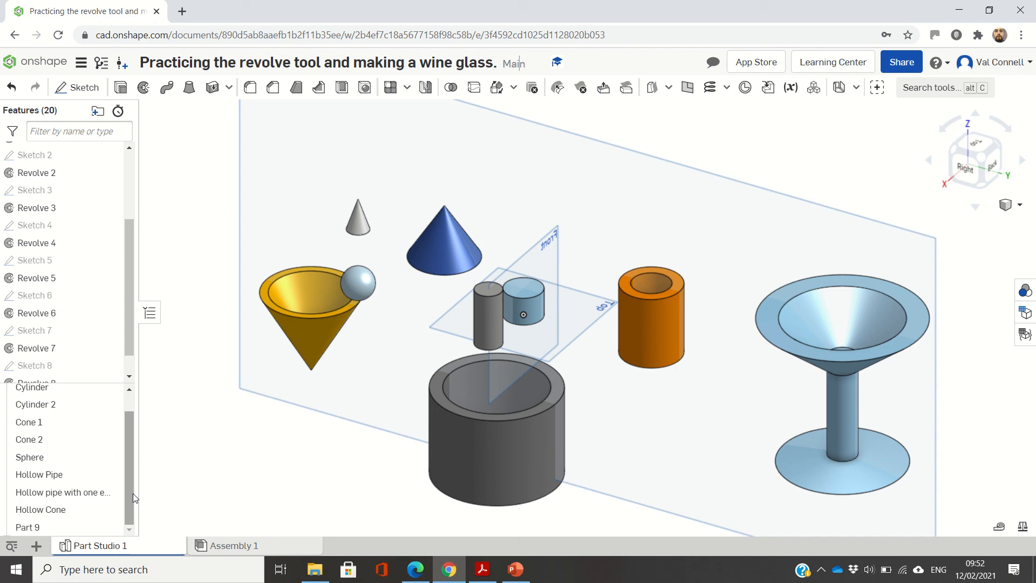
Delete the wine glass part from the model
click(27, 527)
key(Delete)
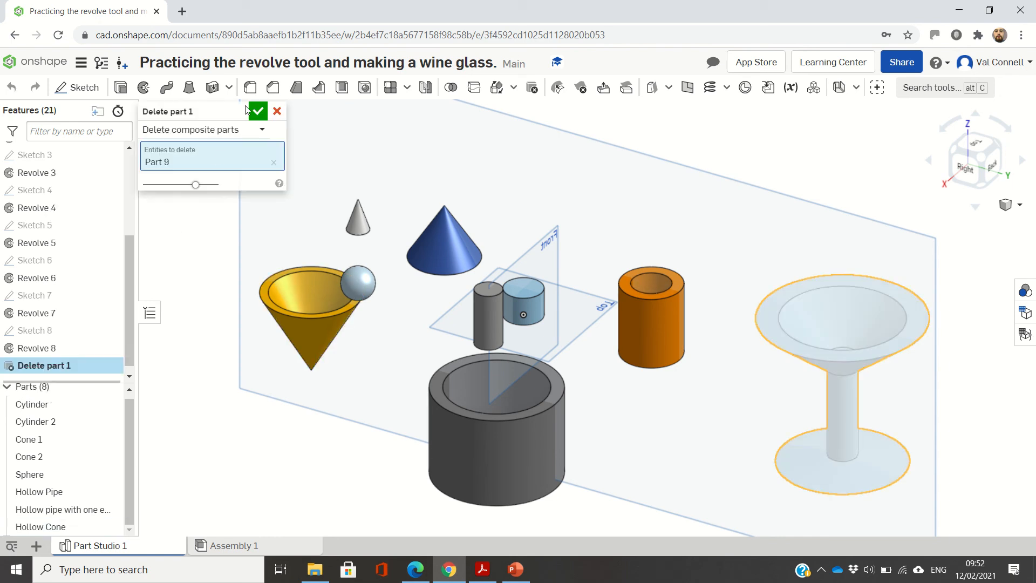
click(257, 112)
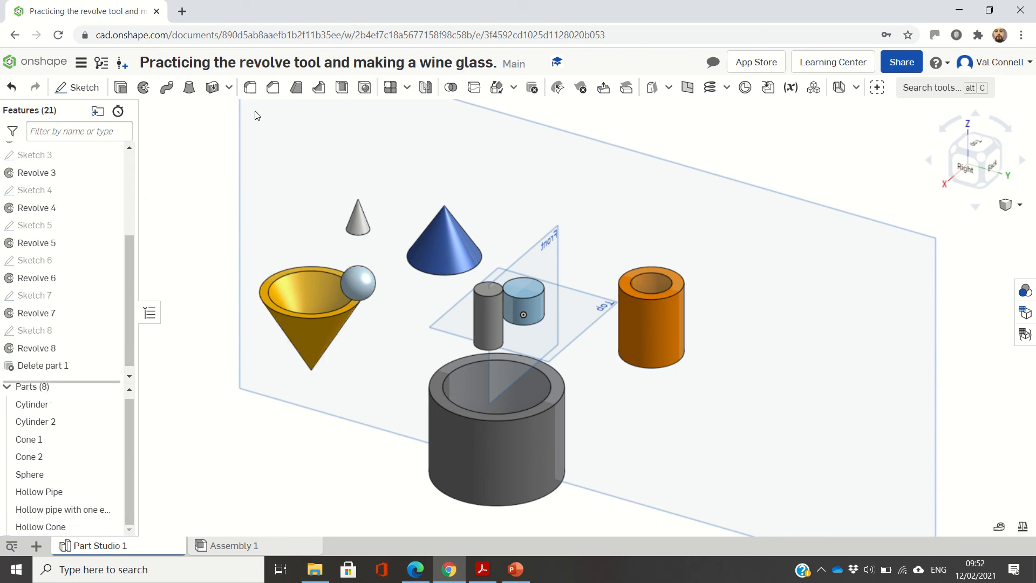
Hide all the remaining parts: both cylinders, both cones, the sphere, the hollow pipe, the closed-end hollow pipe and the hollow cone
drag(130, 449, 131, 407)
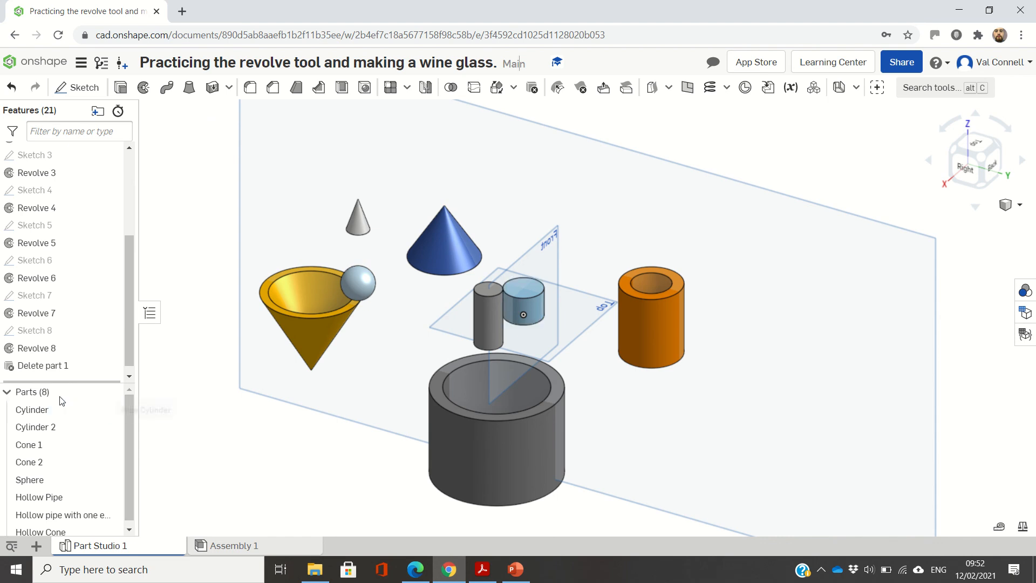
click(110, 411)
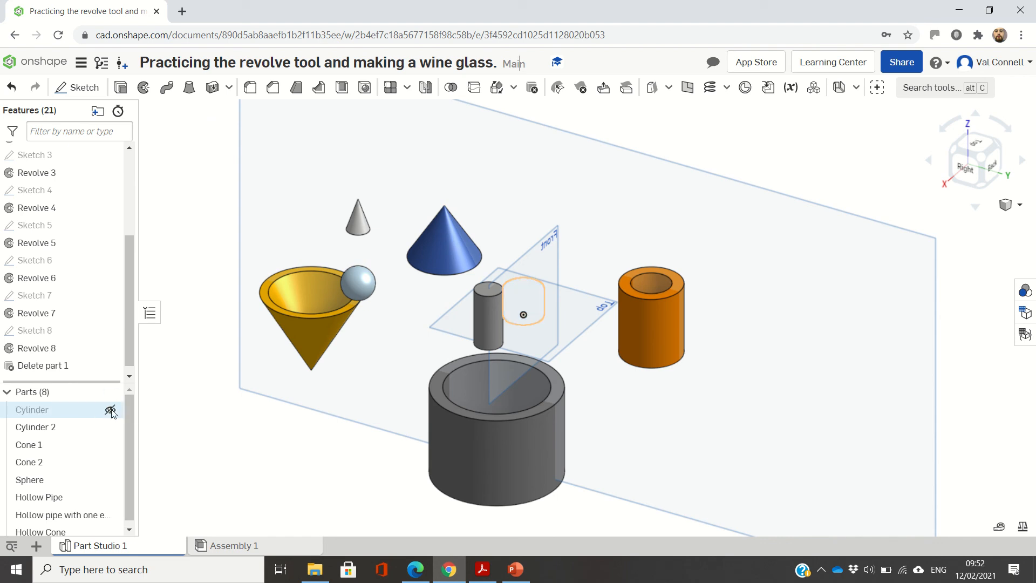
click(110, 429)
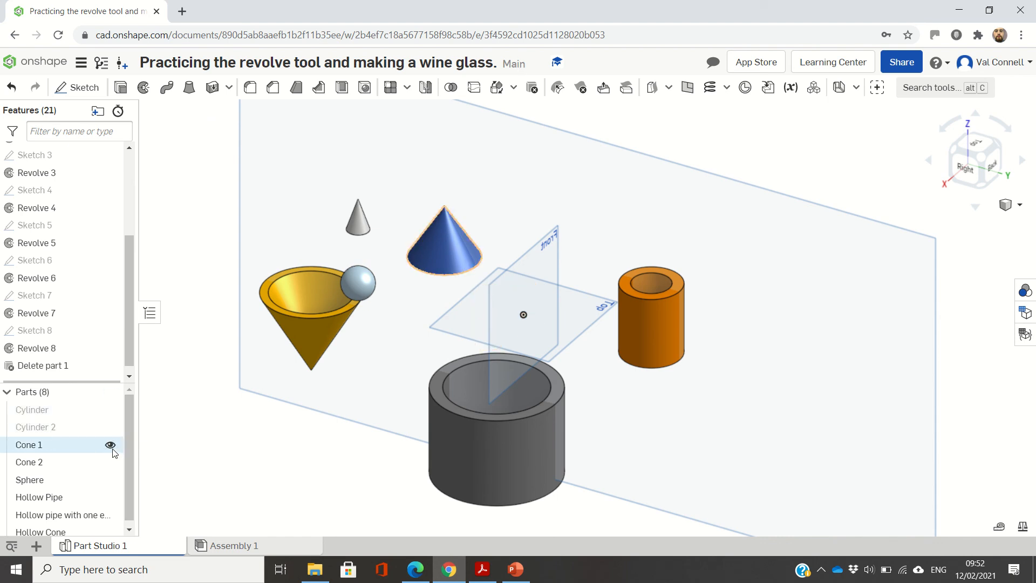
click(110, 446)
click(111, 463)
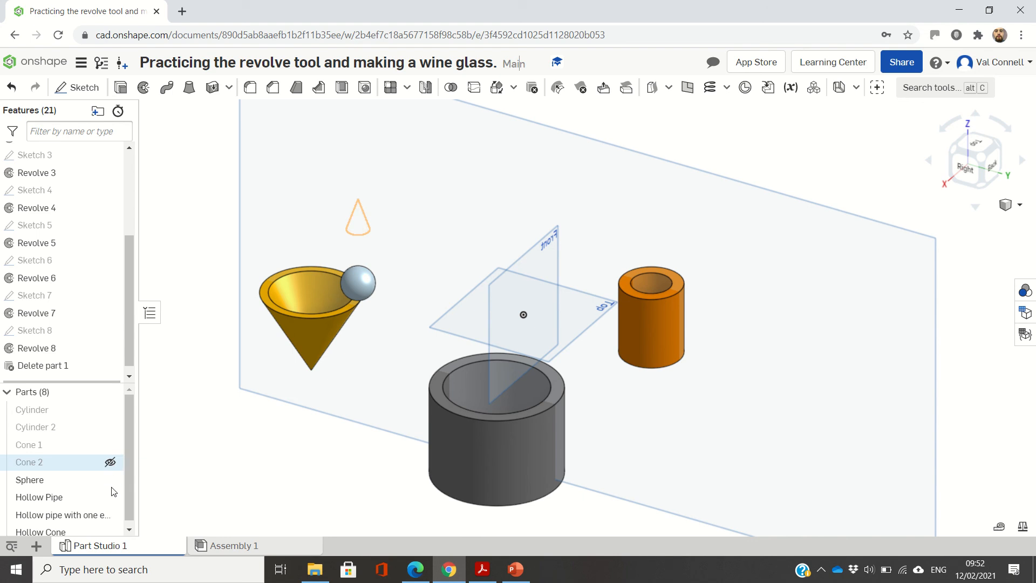
click(111, 480)
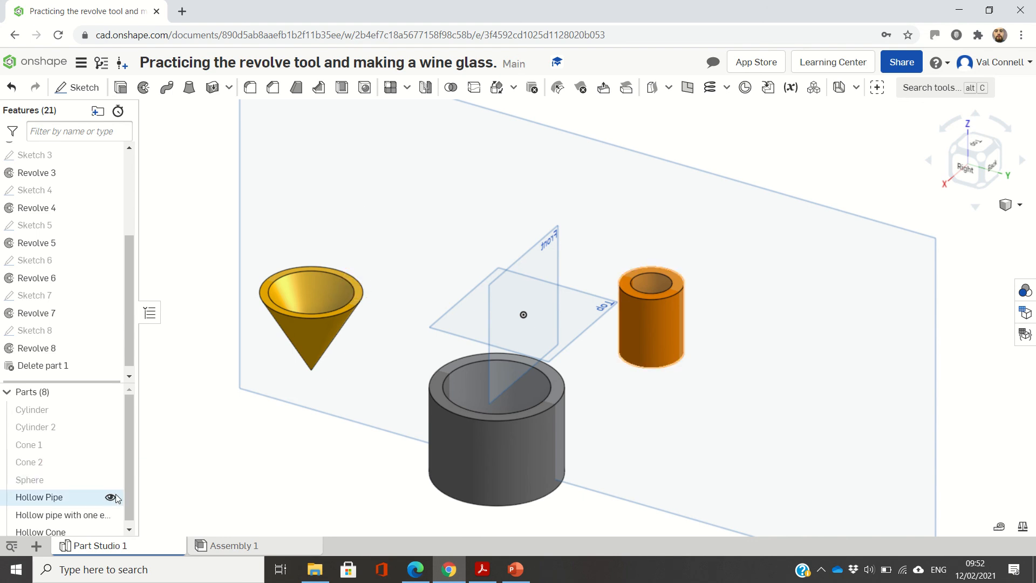
click(111, 497)
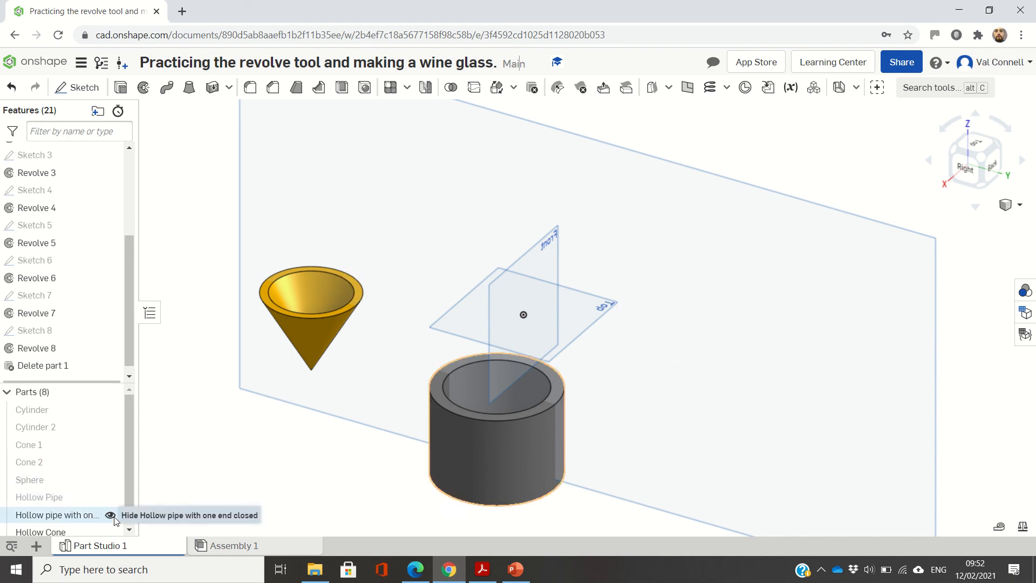
click(110, 515)
click(111, 532)
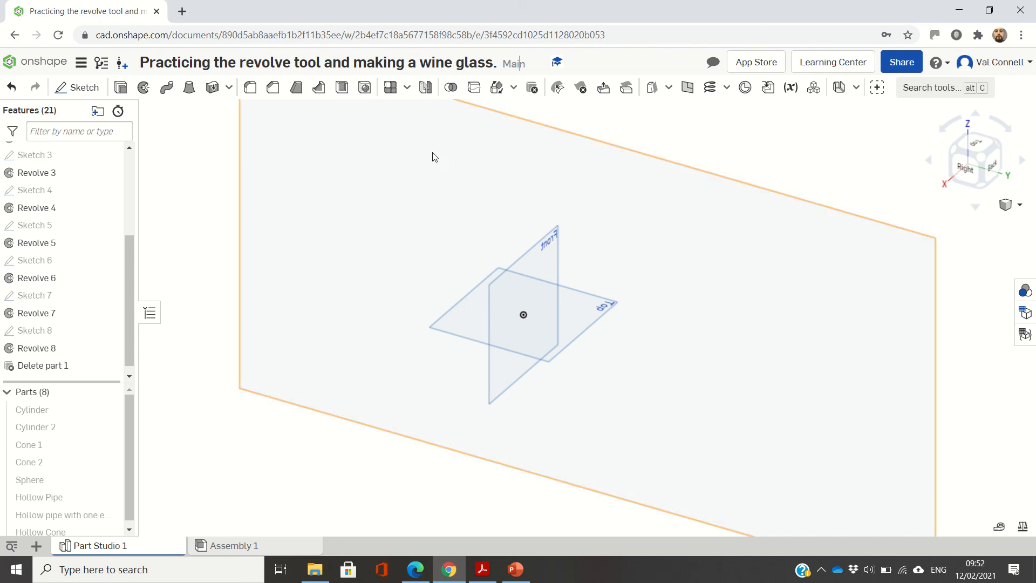
Start a sketch on the Right plane and draw a vertical construction line about 224 mm long upward from the origin
click(82, 88)
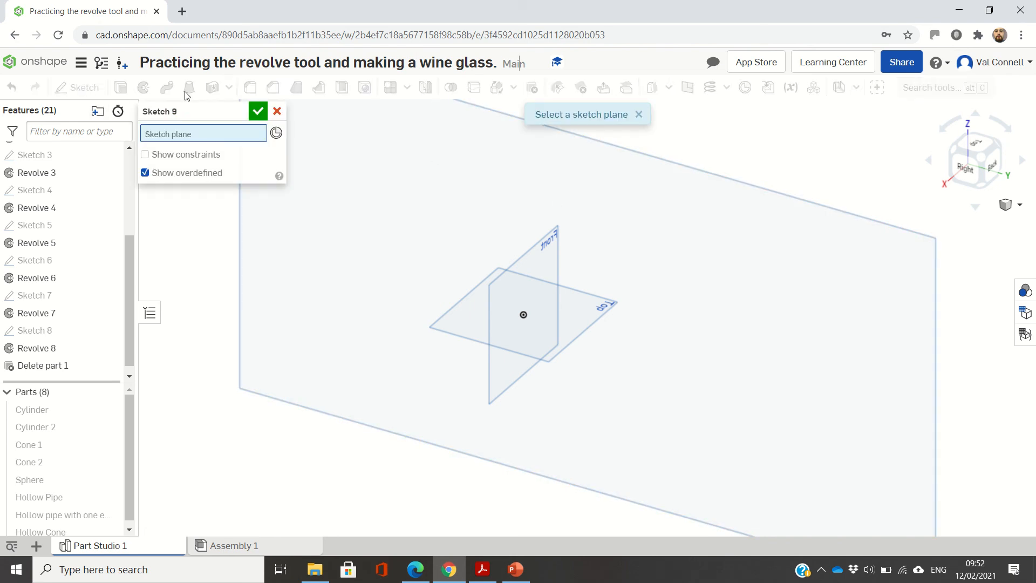
click(400, 141)
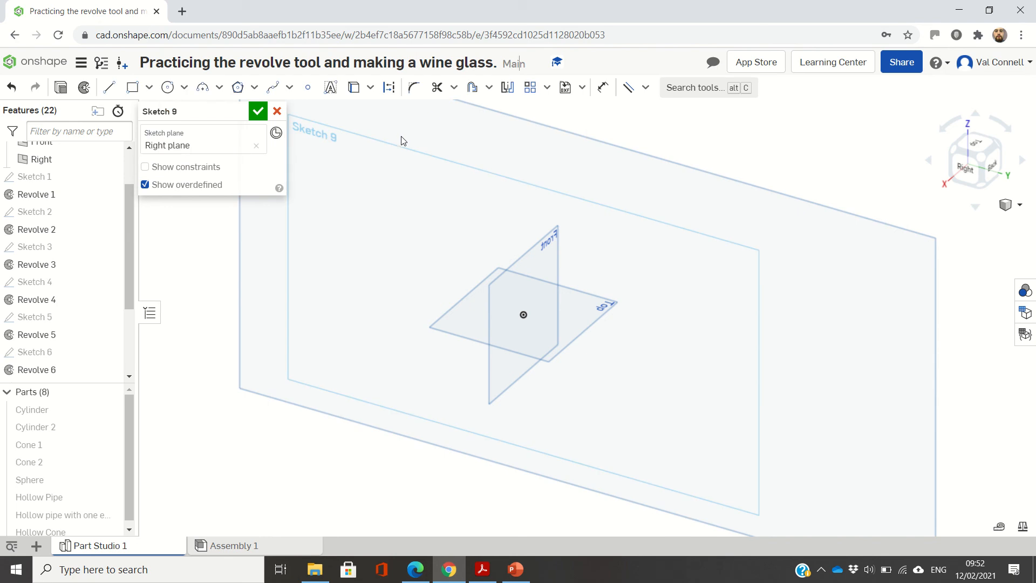
click(972, 163)
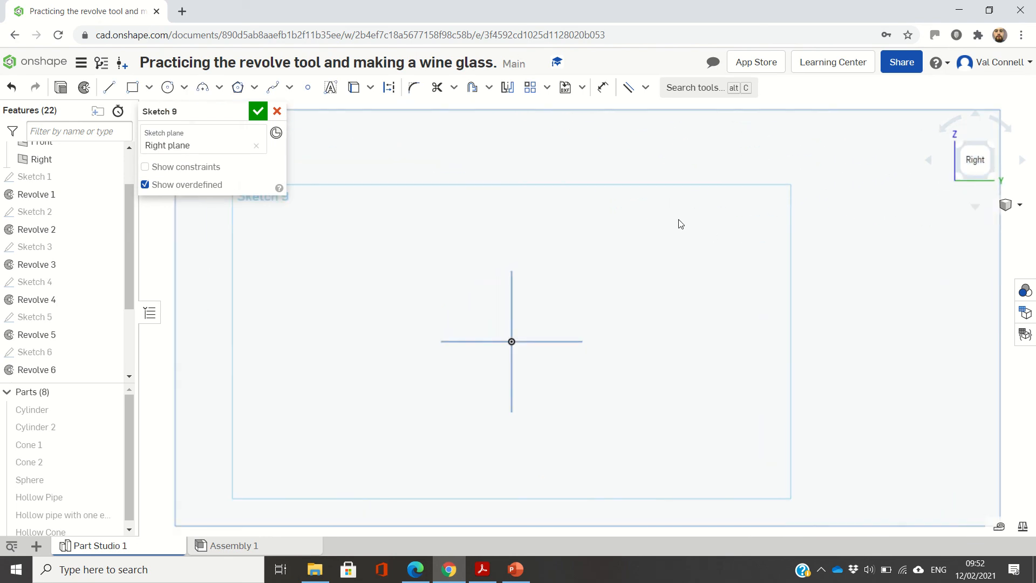
key(l)
key(q)
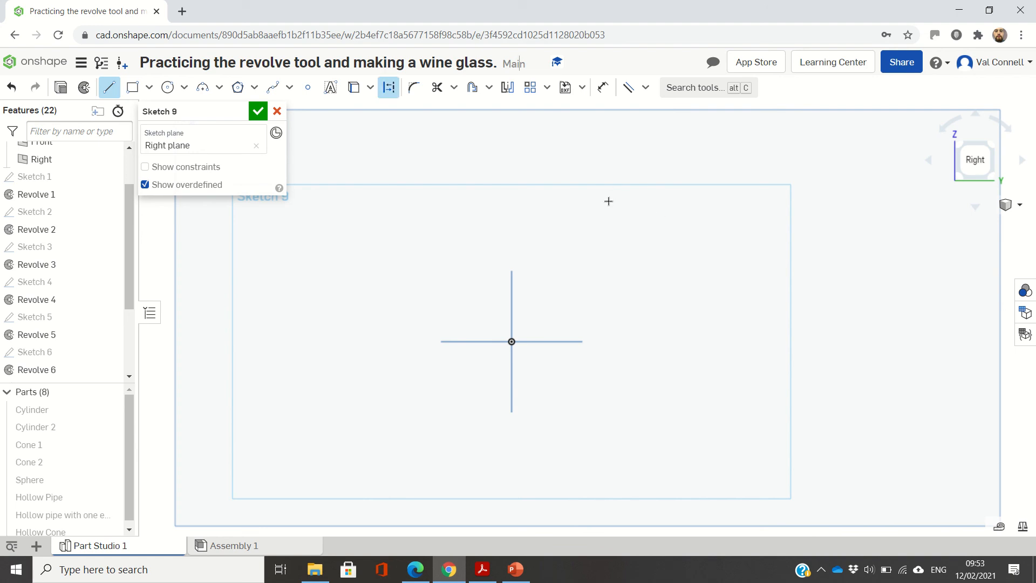
click(511, 341)
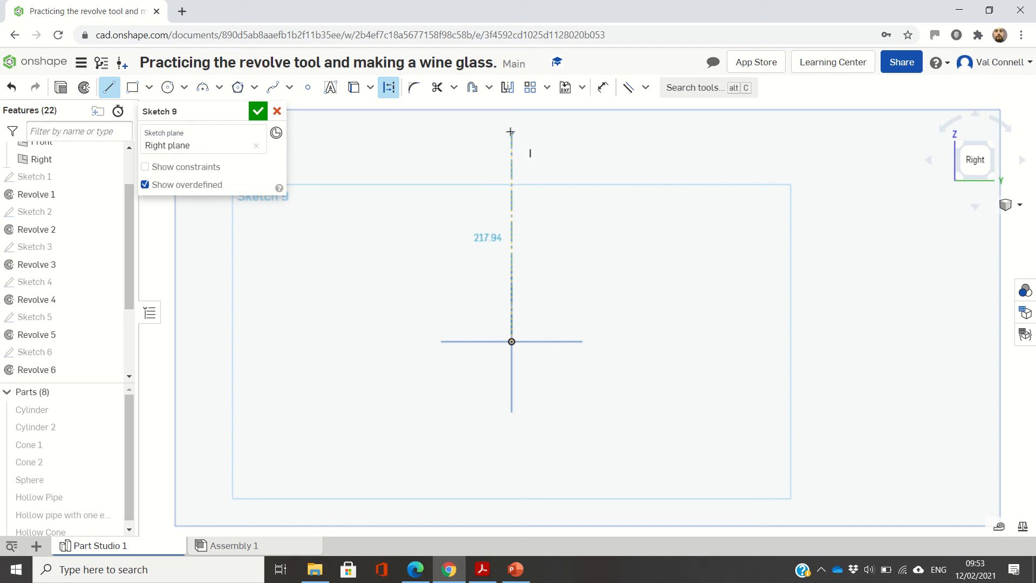
click(510, 130)
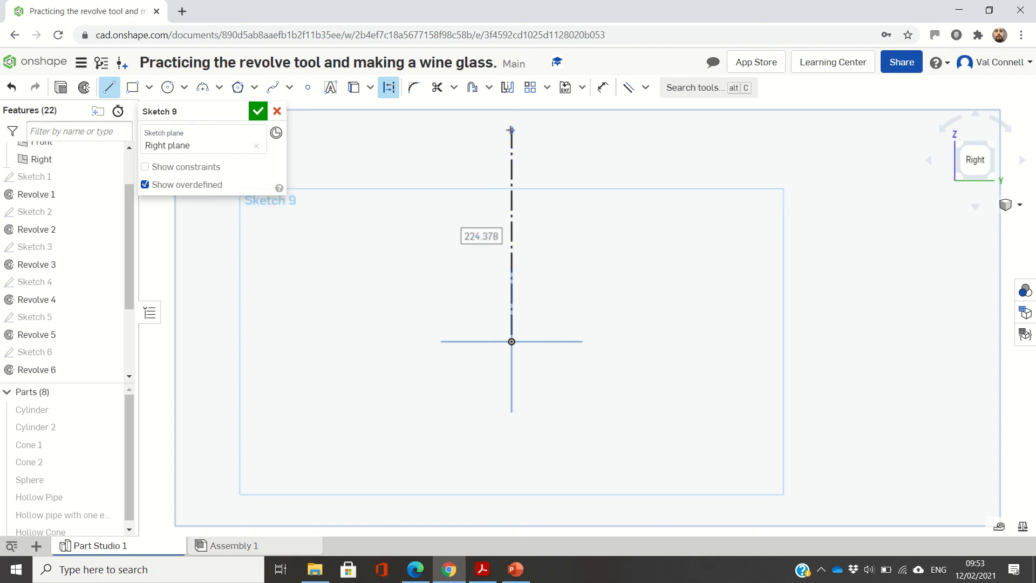
Dimension the vertical construction line's length as 200 mm
key(d)
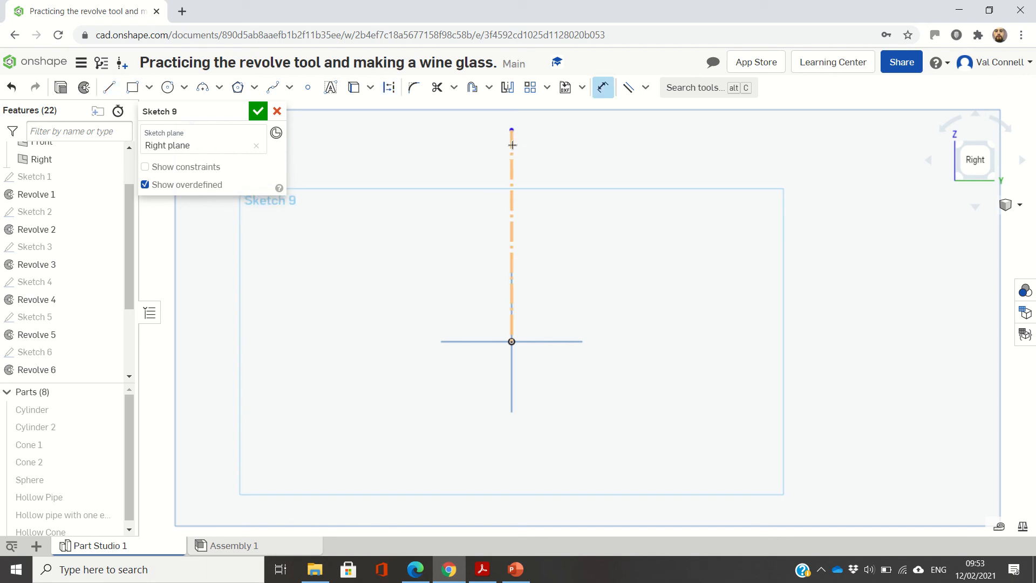
click(512, 145)
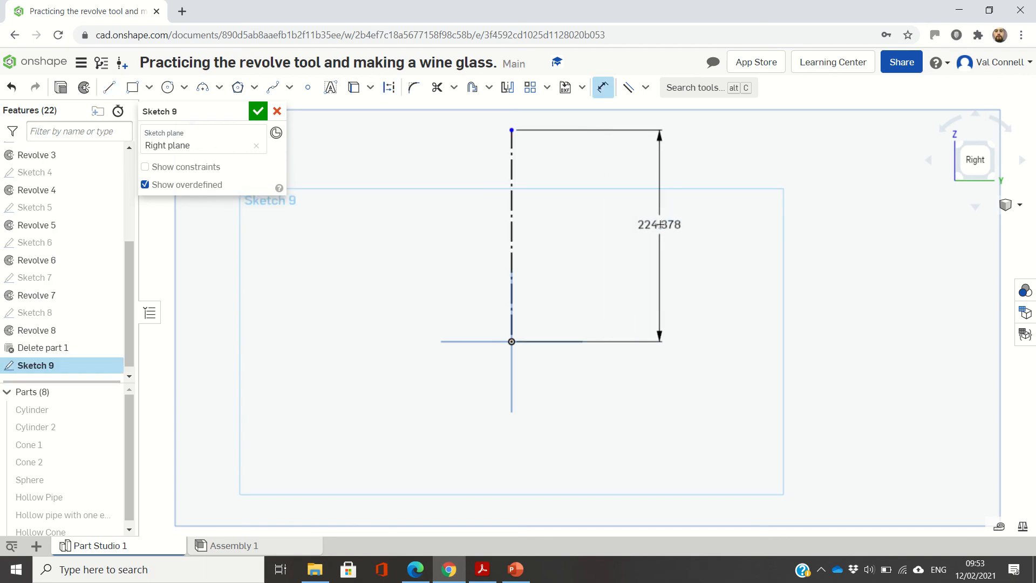
click(661, 225)
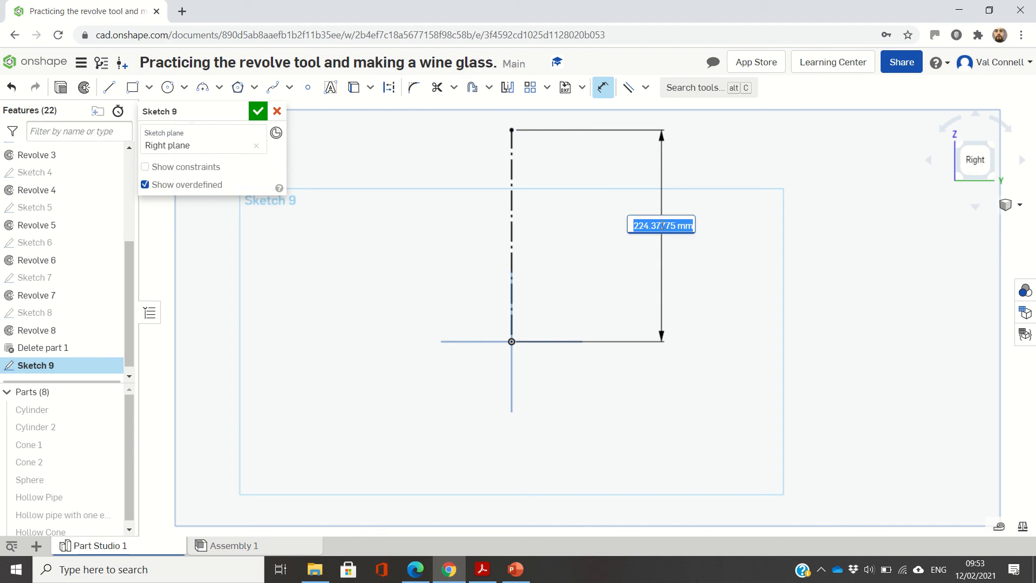
text(200)
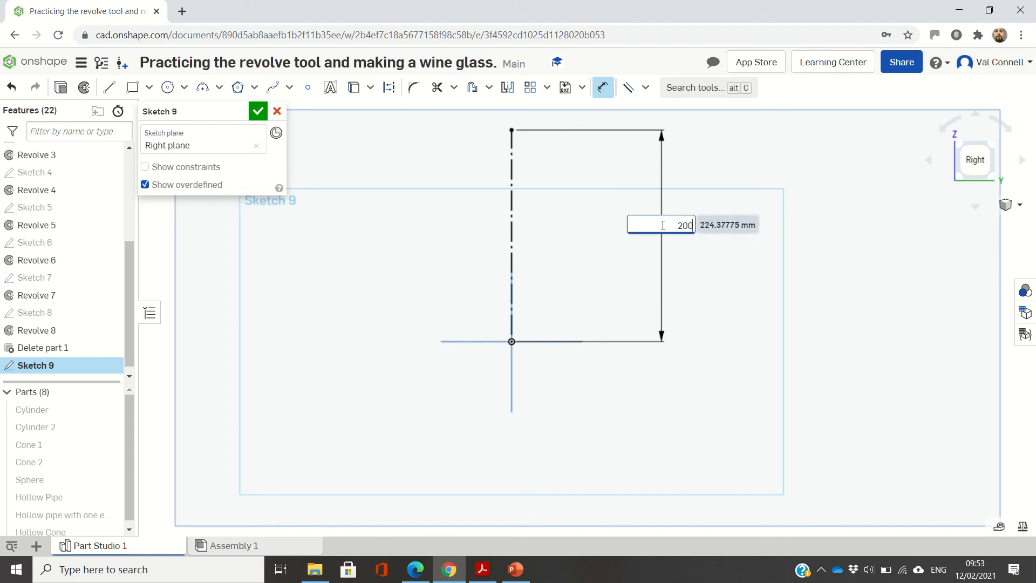
key(Return)
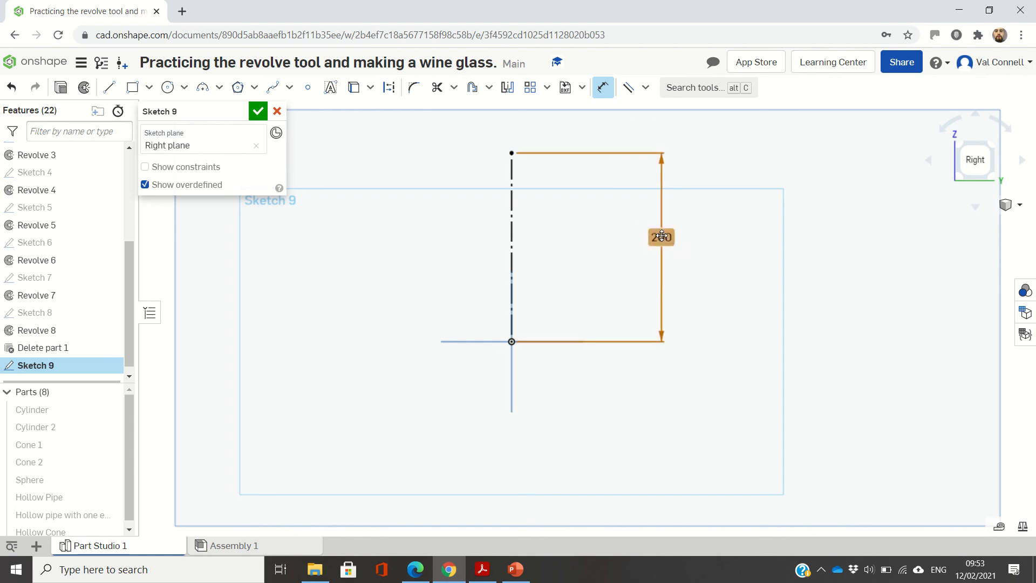
Set the construction line's length dimension to 250 mm
double_click(661, 237)
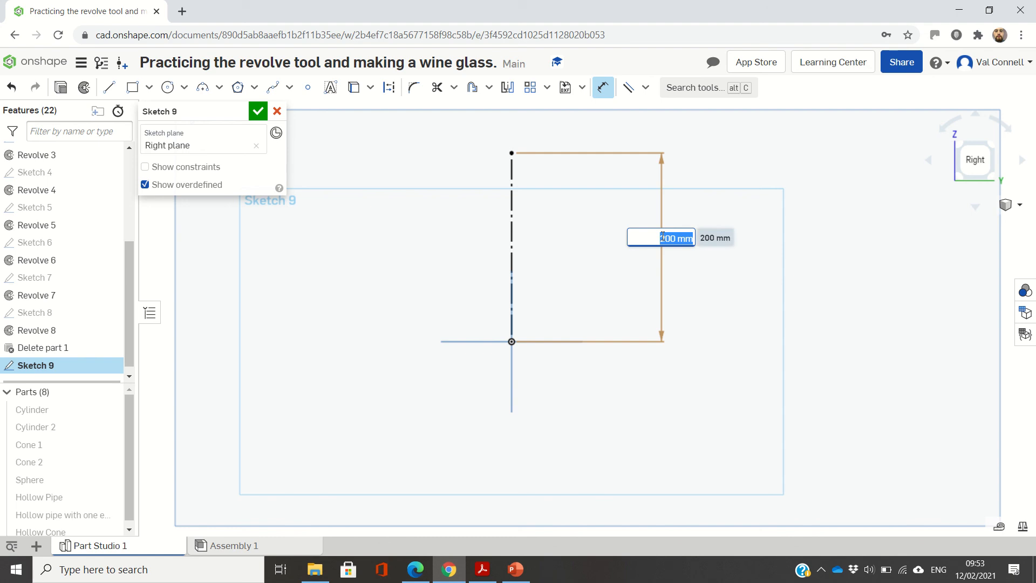
text(250)
key(Return)
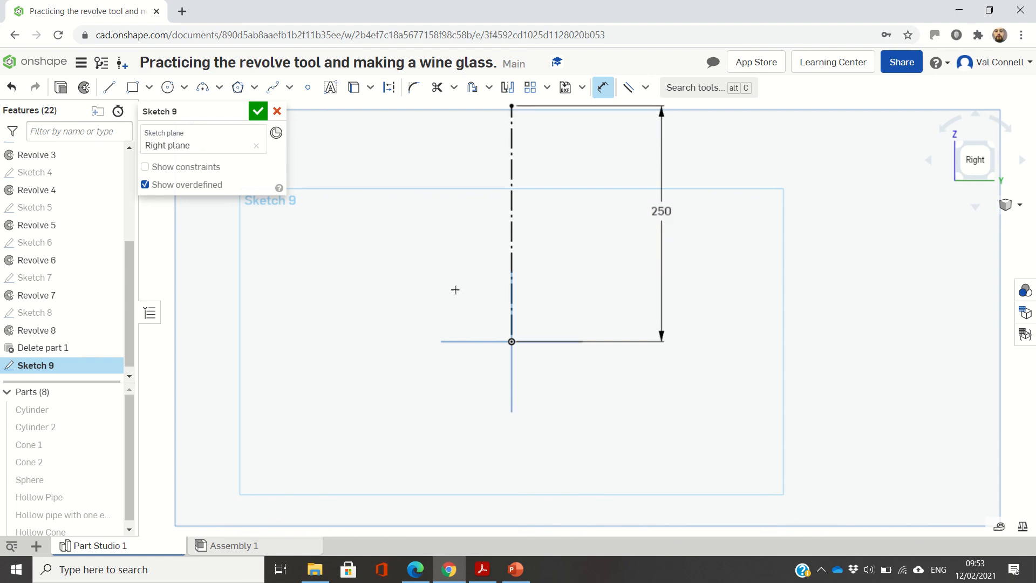
Sketch the glass's base and stem from the origin: a horizontal line about 101 mm, a shallow slope about 87 mm and a vertical about 124 mm
key(l)
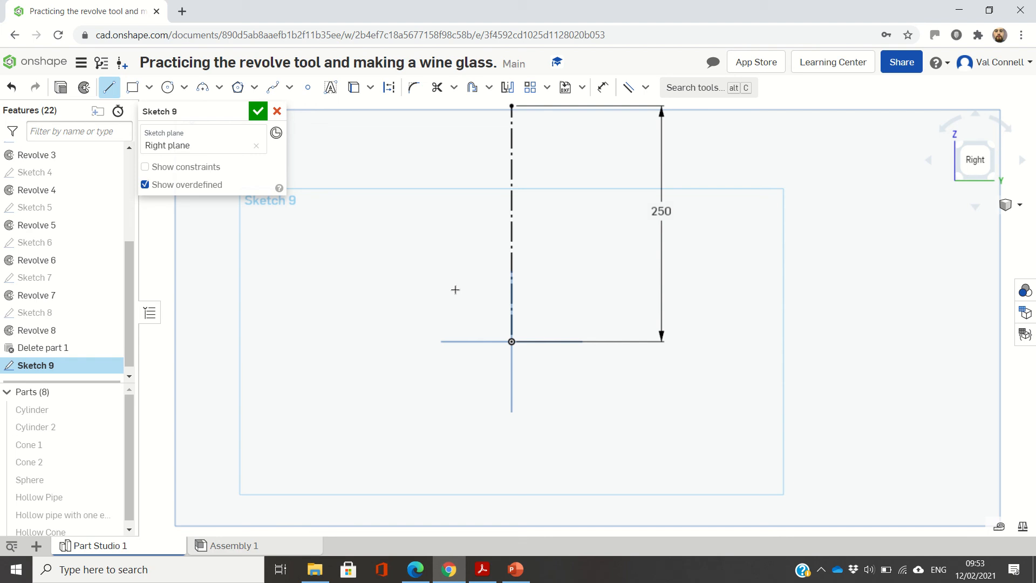
click(511, 341)
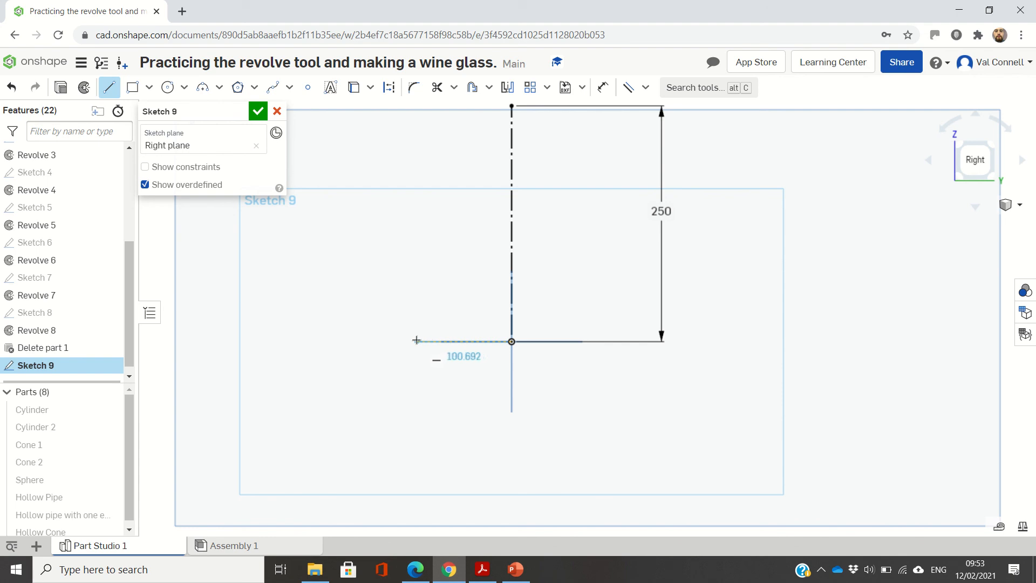
click(416, 340)
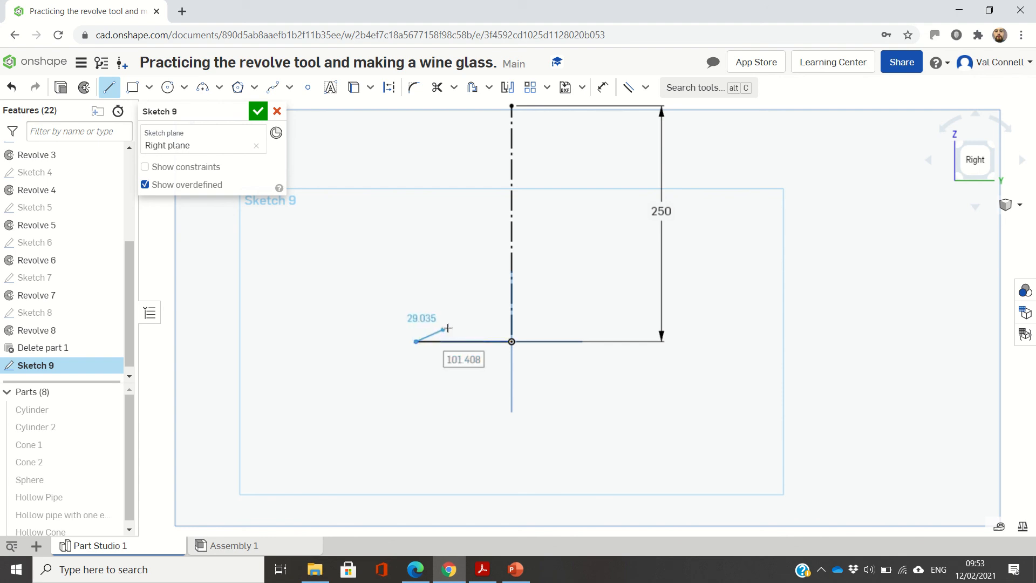
click(496, 327)
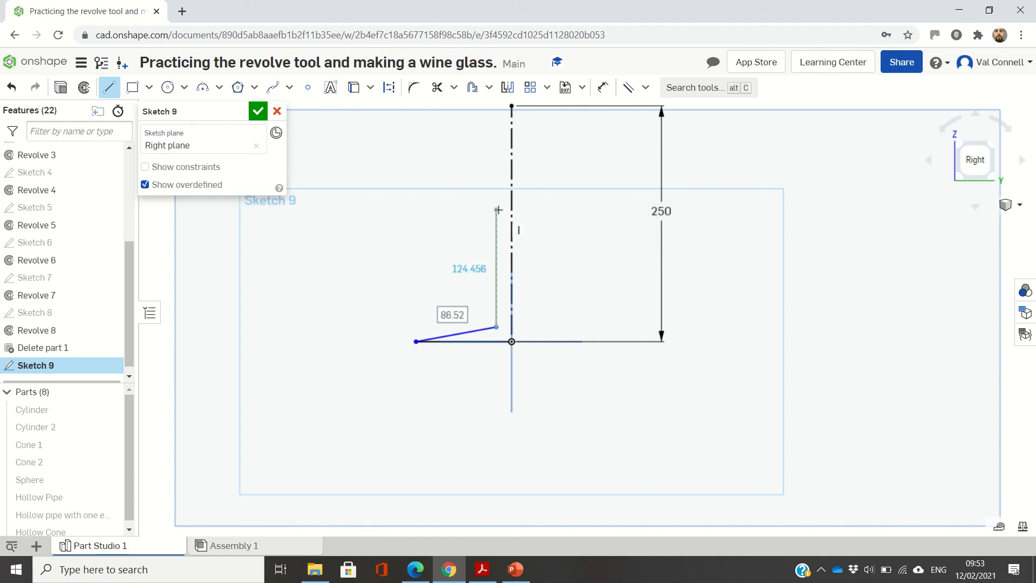
click(497, 209)
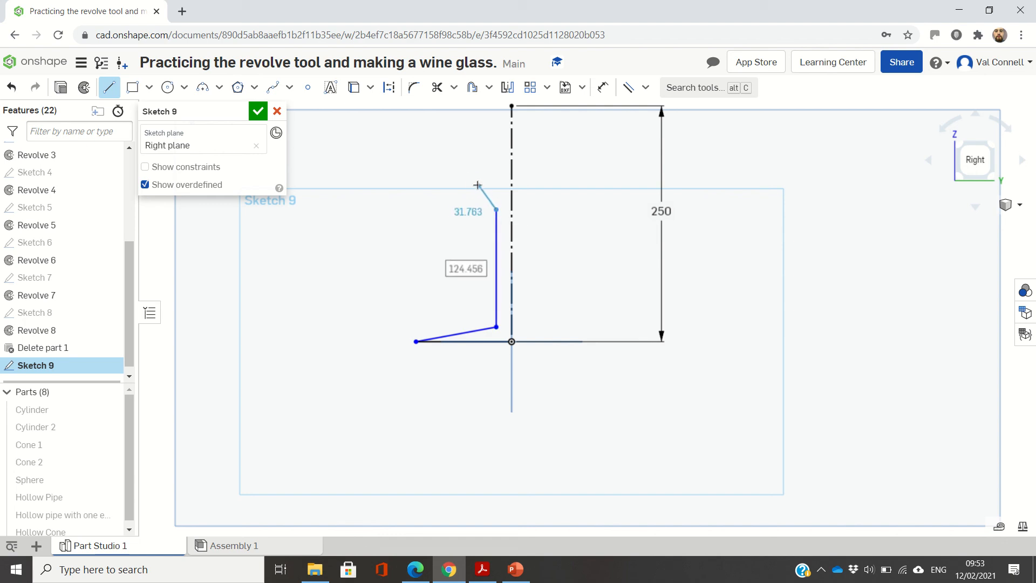
Sketch the bowl with slanted sides about 110 and 78 mm and a 24 mm rim, closing the profile along the construction line to the origin
click(417, 144)
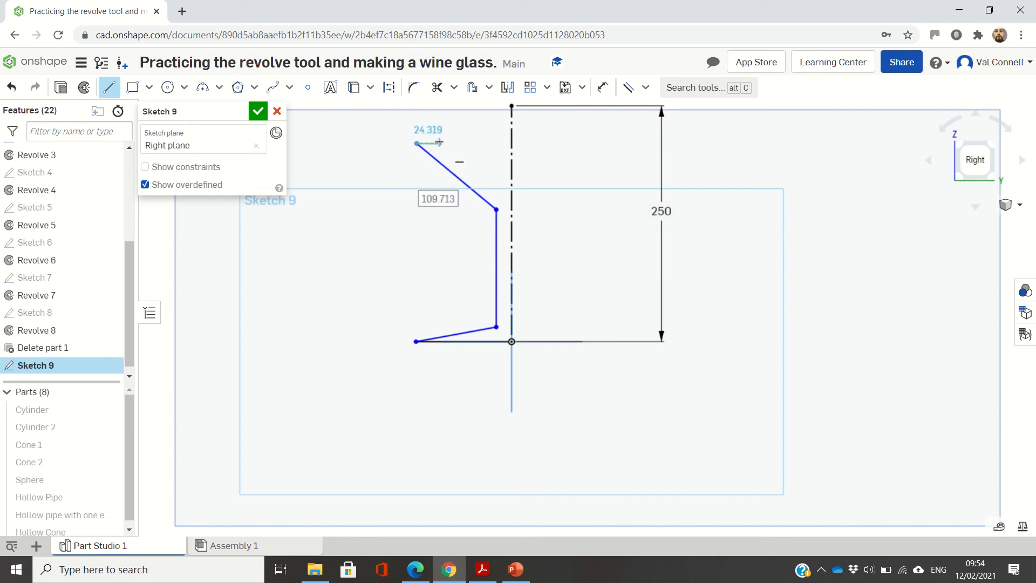
click(439, 143)
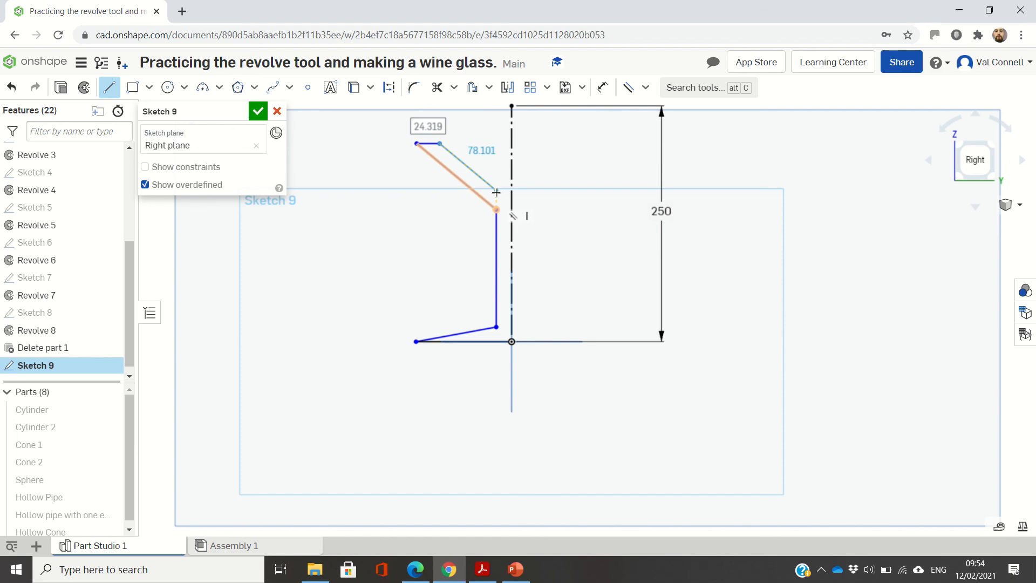
click(496, 191)
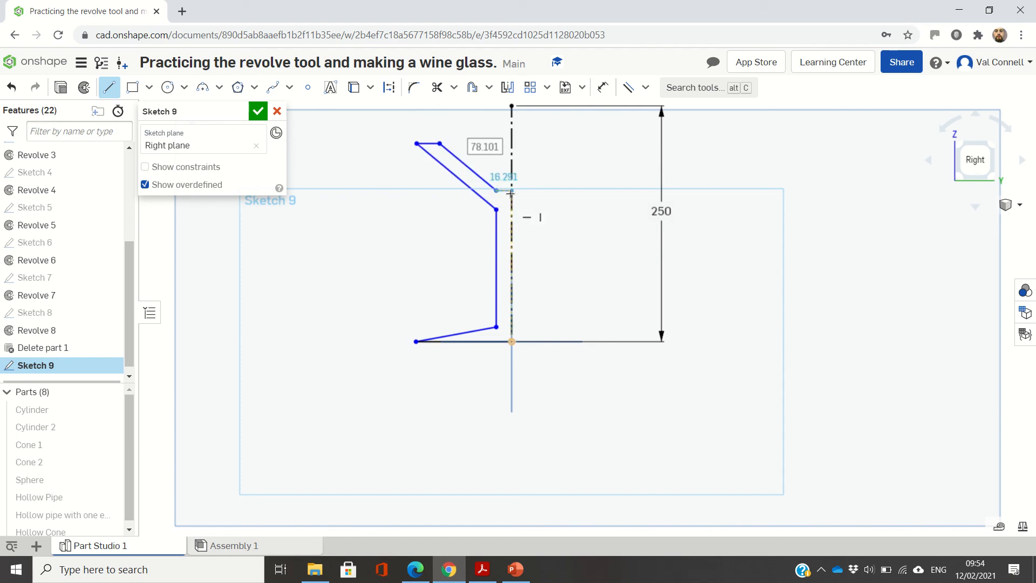
click(511, 191)
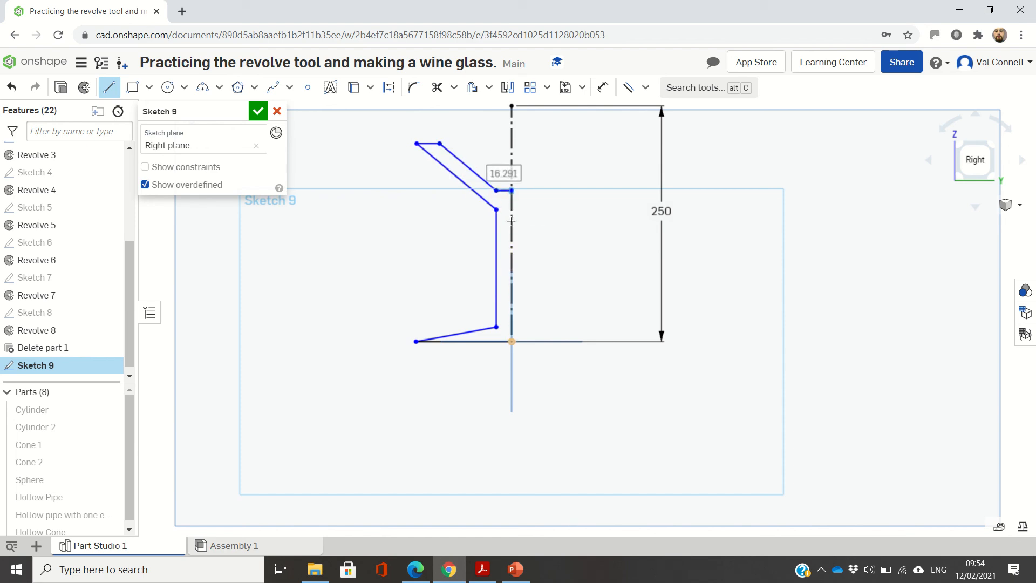
click(512, 341)
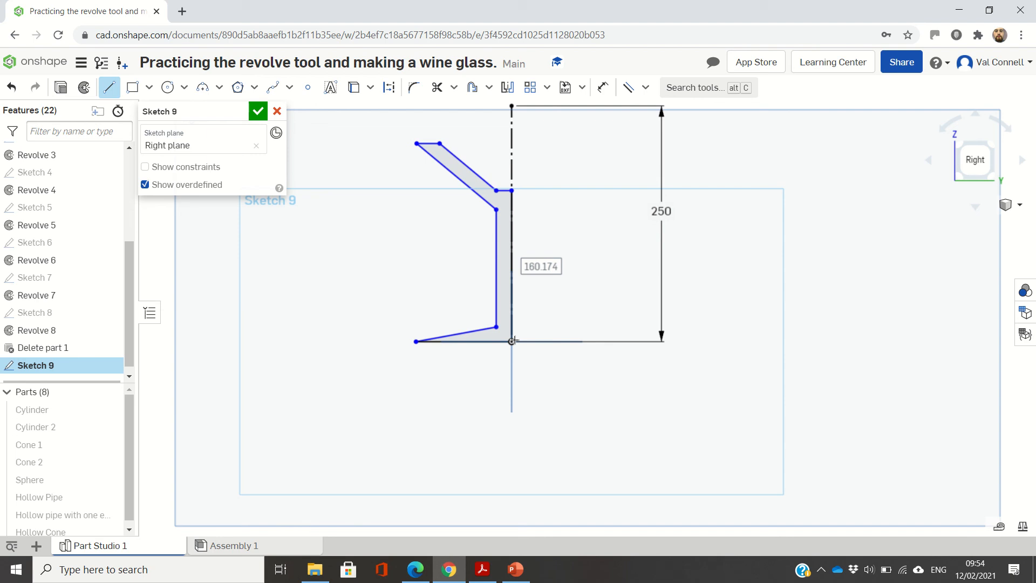
key(Escape)
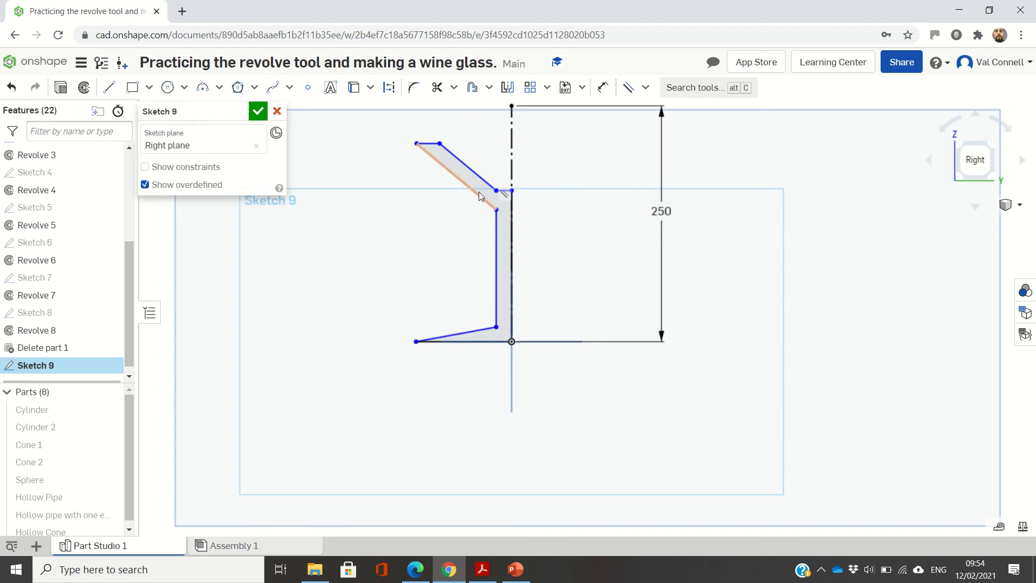
Constrain the bowl's outer and inner slanted sides parallel to each other
click(452, 172)
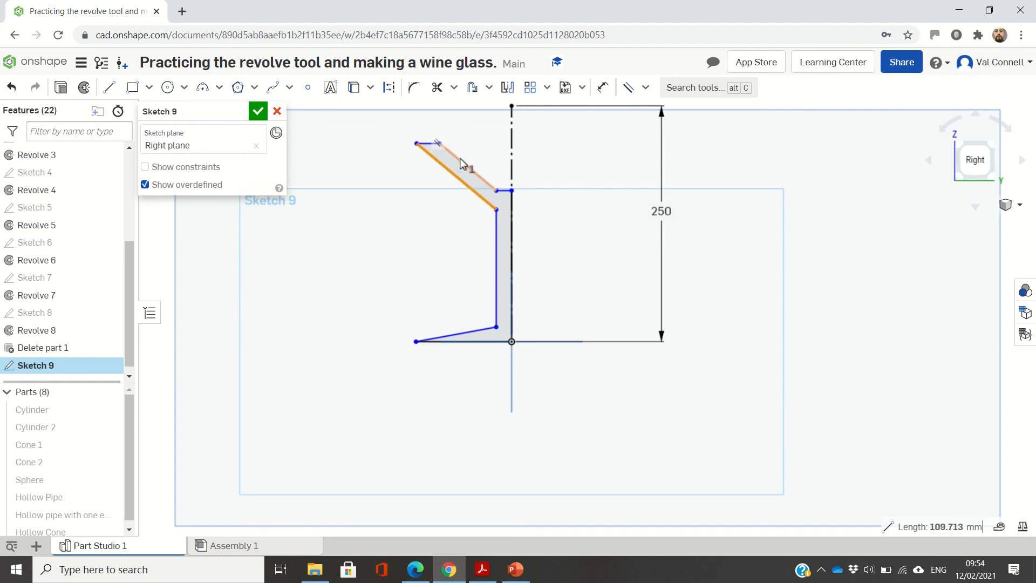
click(460, 158)
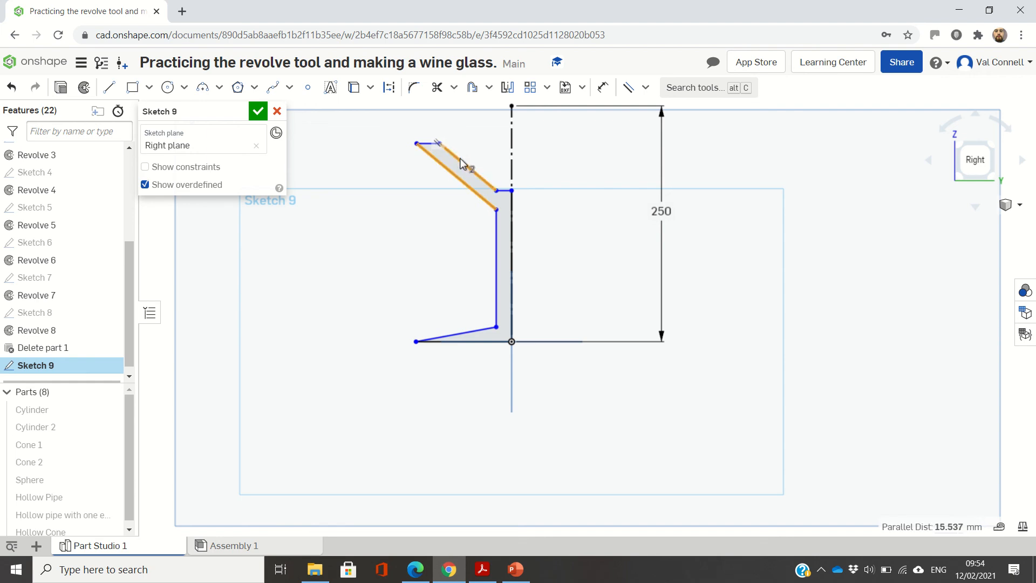
click(645, 92)
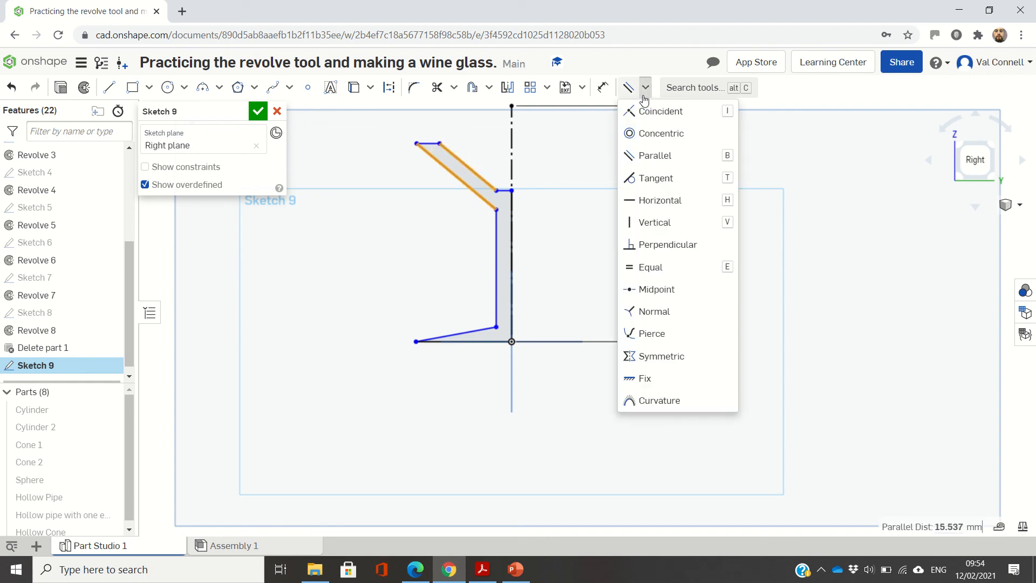
click(658, 154)
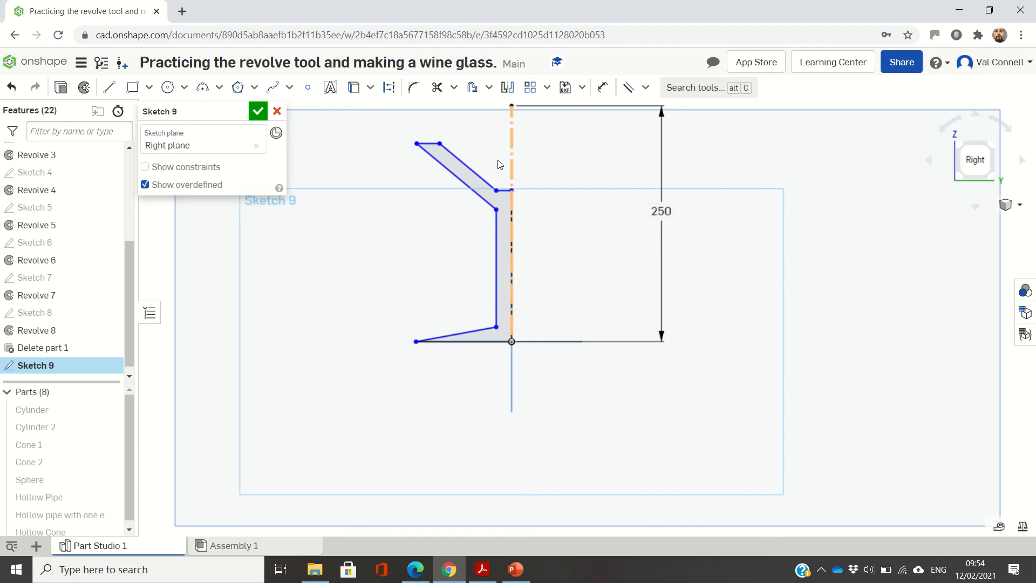
click(476, 169)
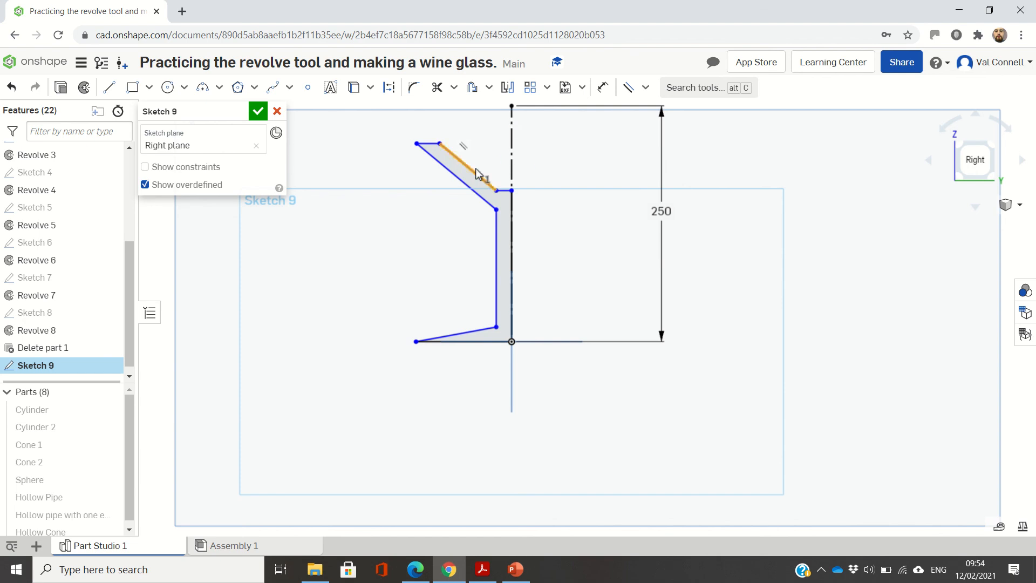
click(419, 220)
Apply horizontal constraints to the bowl's rim line and to the short line at the bowl's floor
click(430, 144)
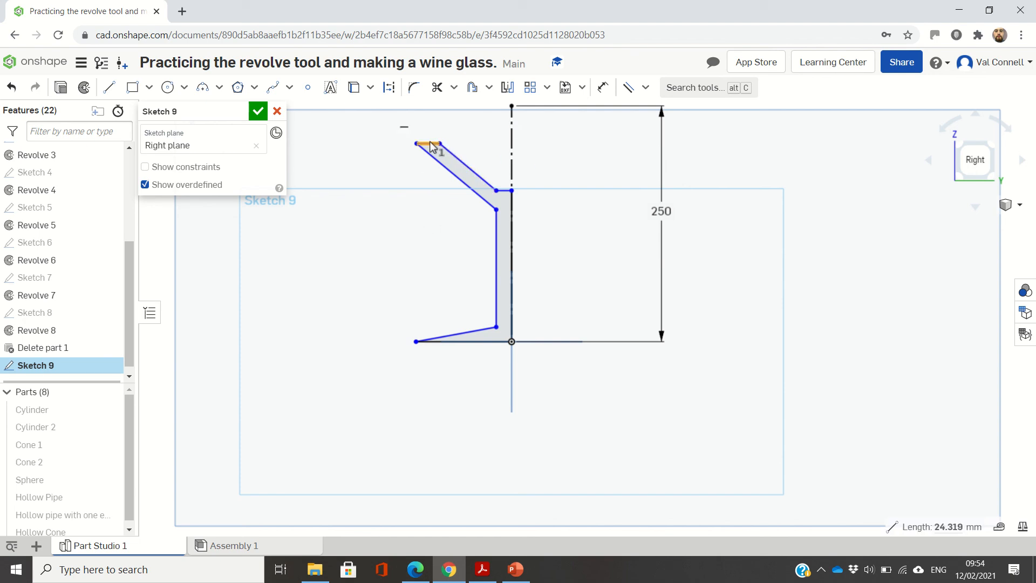
key(h)
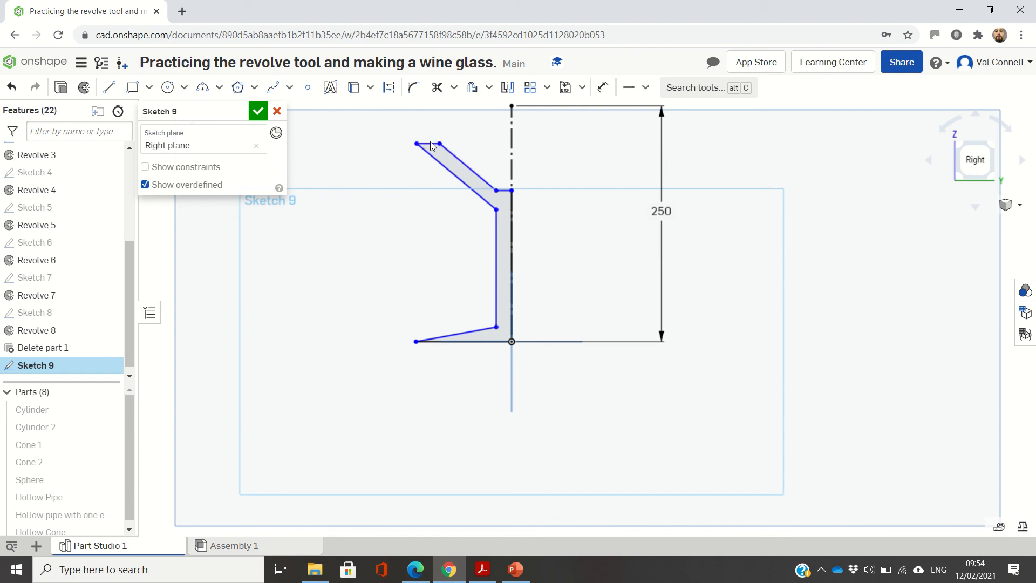
click(504, 192)
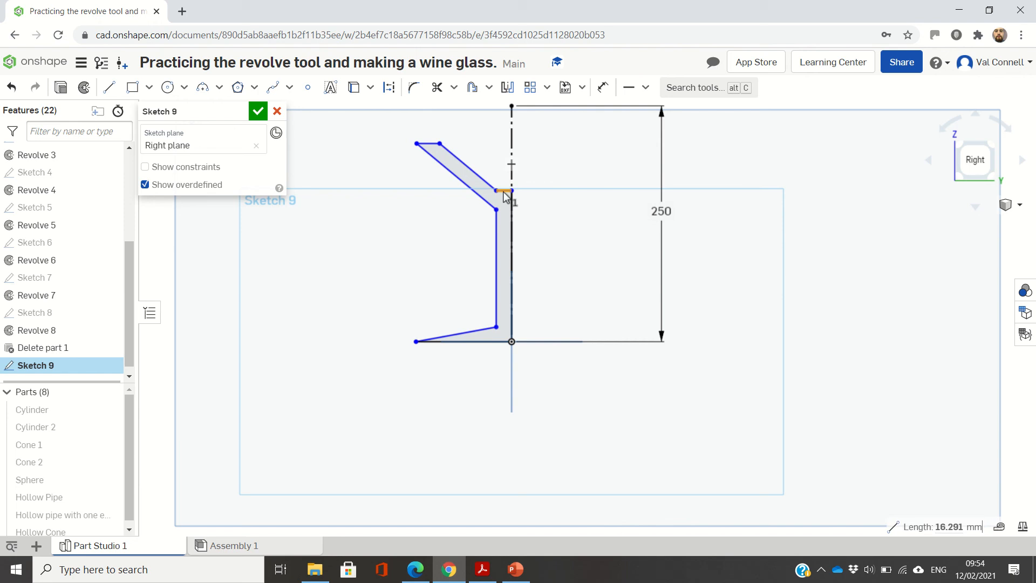
key(h)
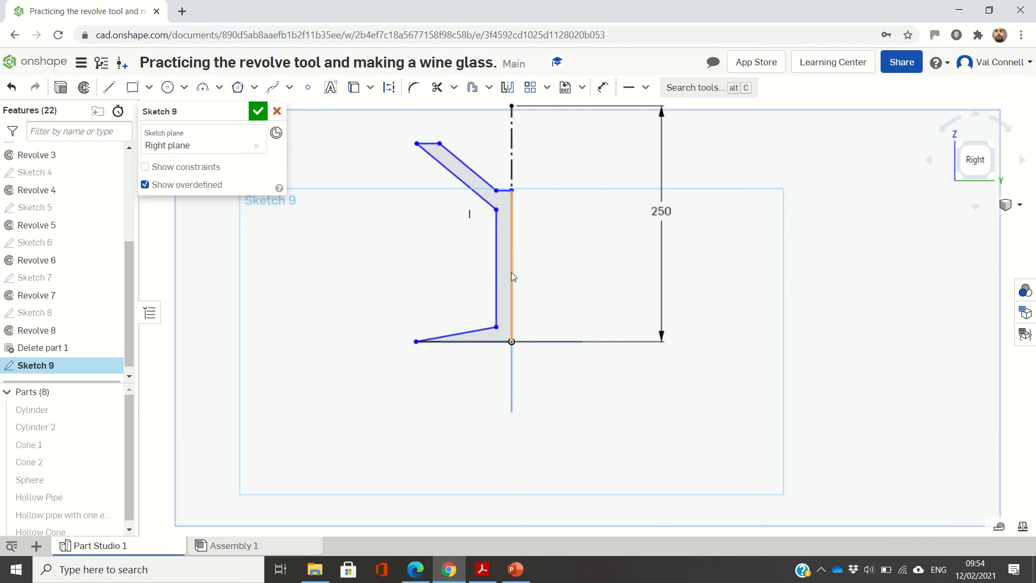
Apply a vertical constraint to the stem's outer line and a horizontal constraint to the base line
click(497, 267)
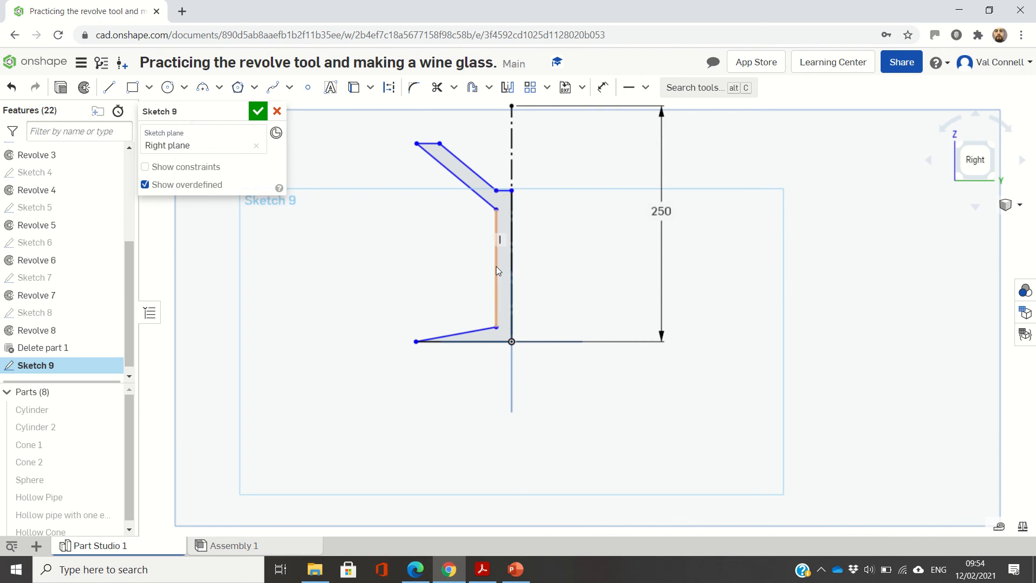
click(496, 267)
key(Escape)
click(479, 341)
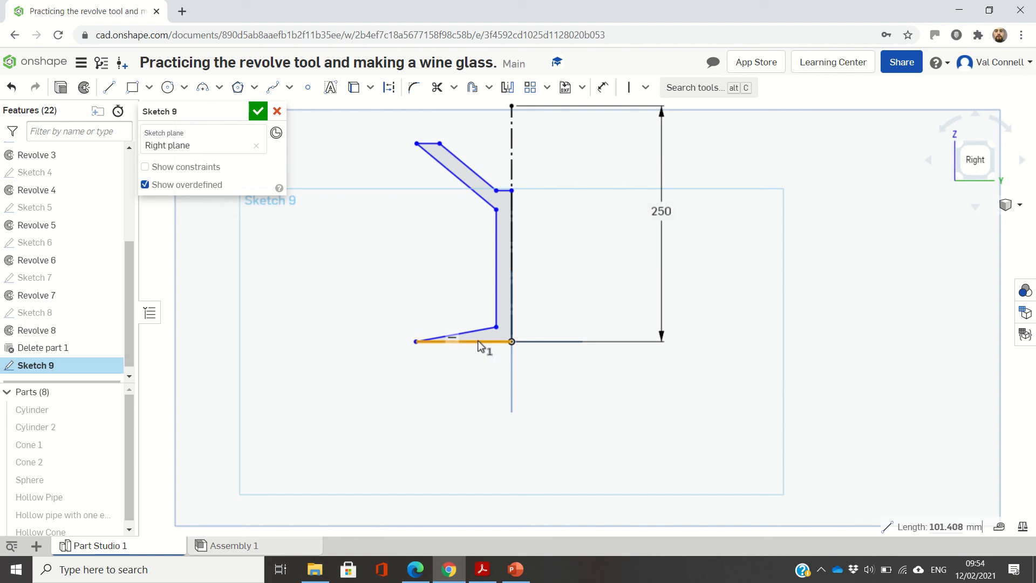
key(Escape)
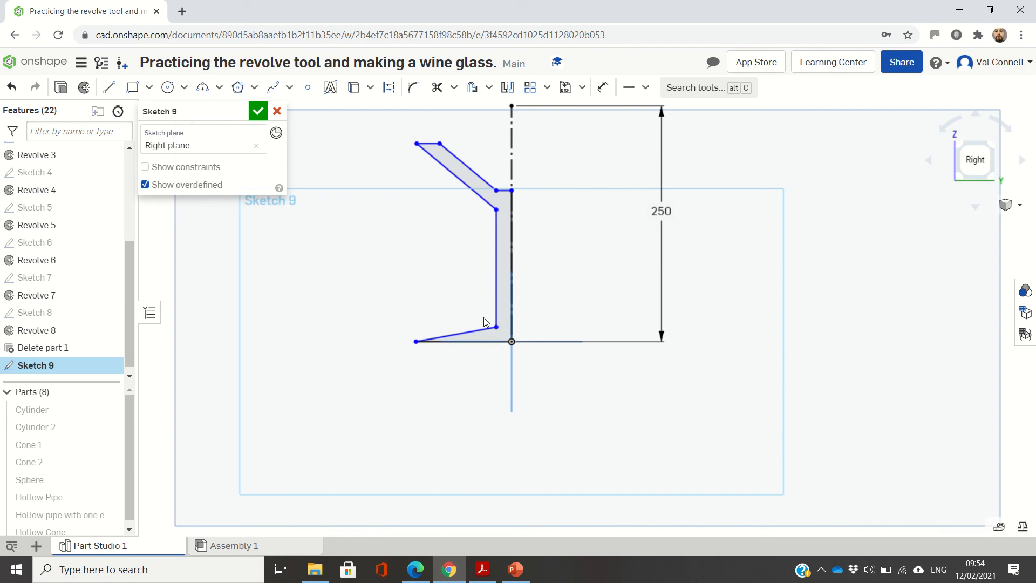
Dimension the horizontal base line's length below the profile as 100 mm
key(u)
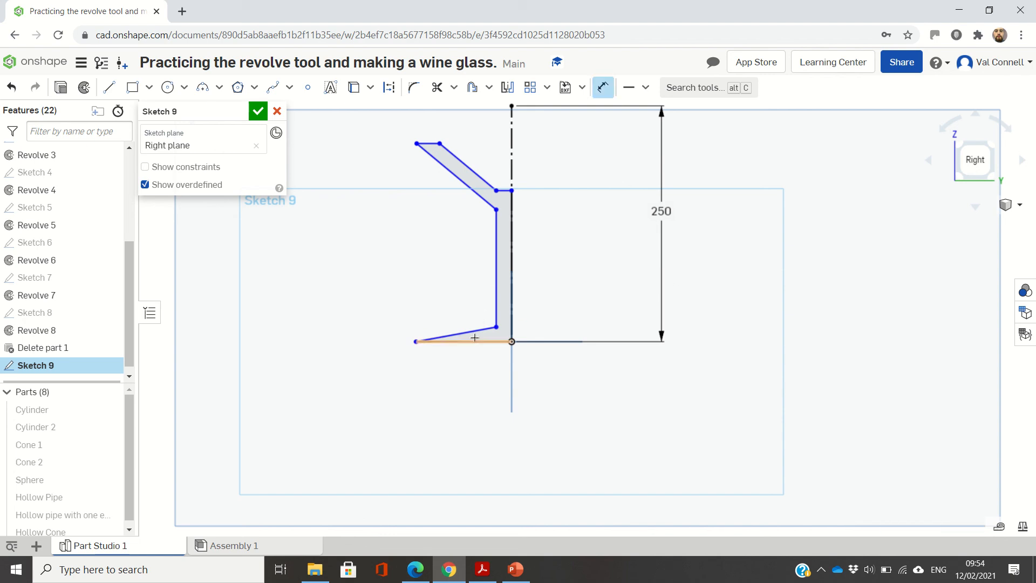
drag(475, 364, 475, 367)
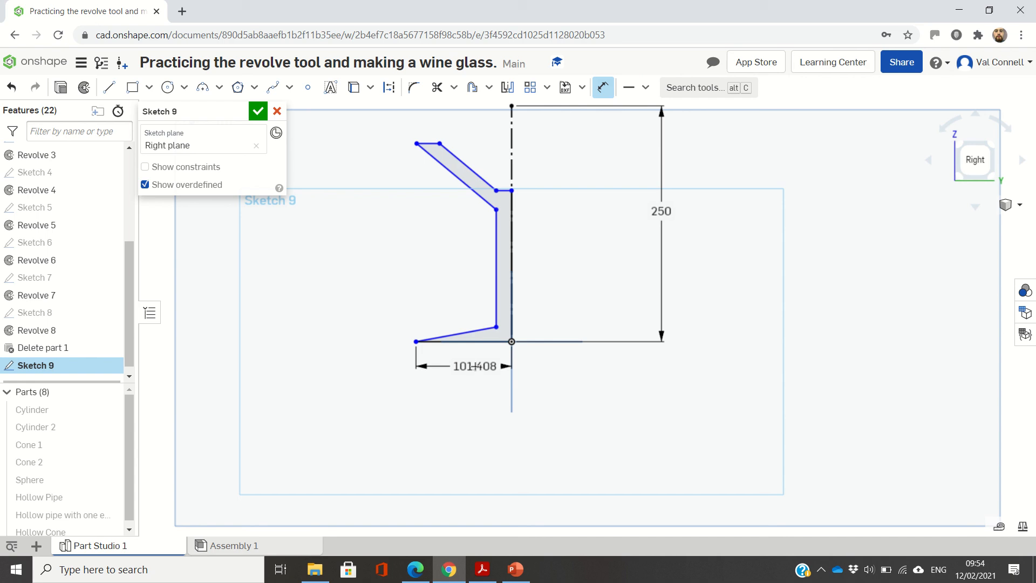
double_click(475, 367)
text(100)
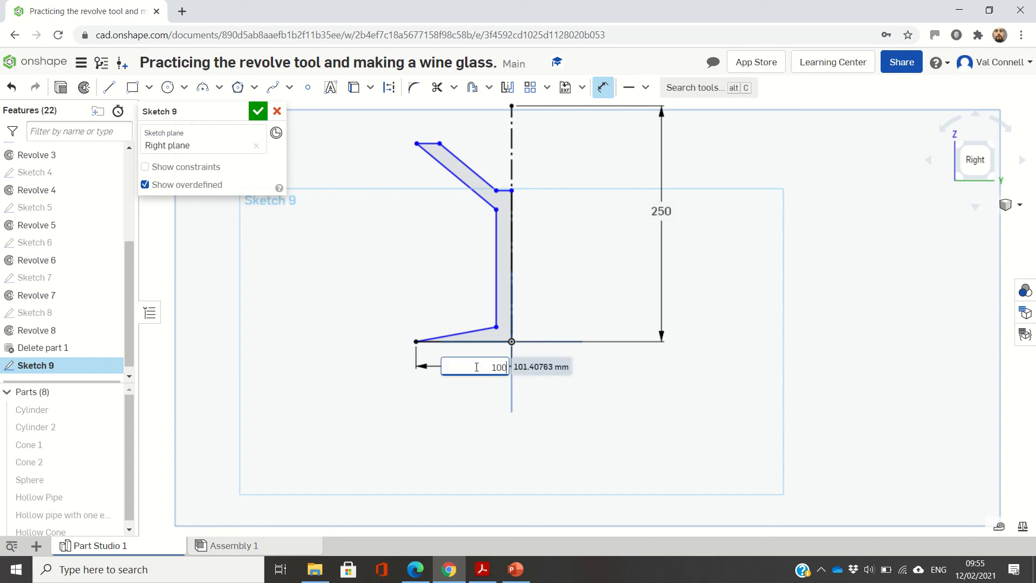
key(Return)
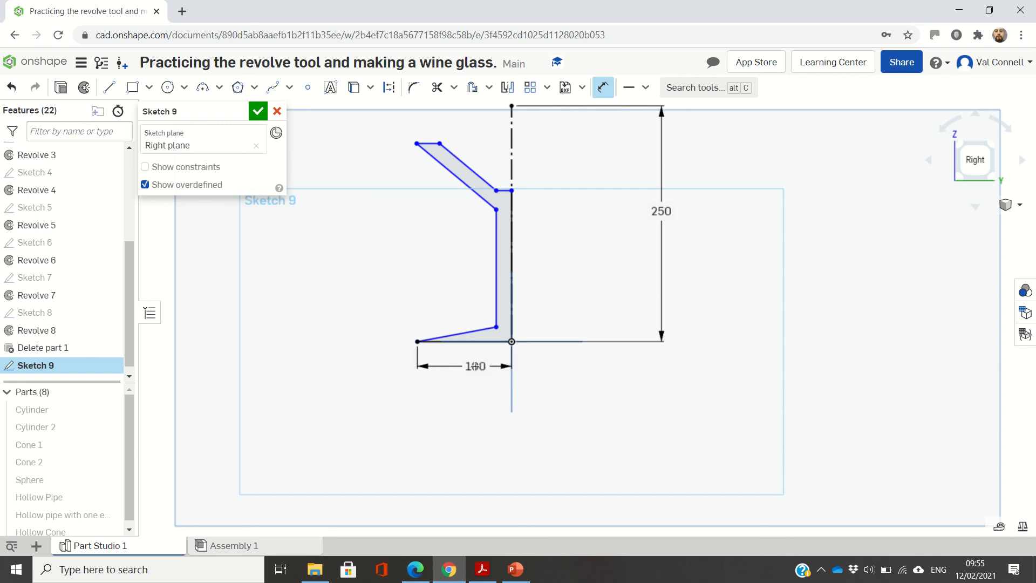
Dimension the angle between the base's sloped line and the horizontal base line as 10 degrees
click(478, 329)
click(477, 341)
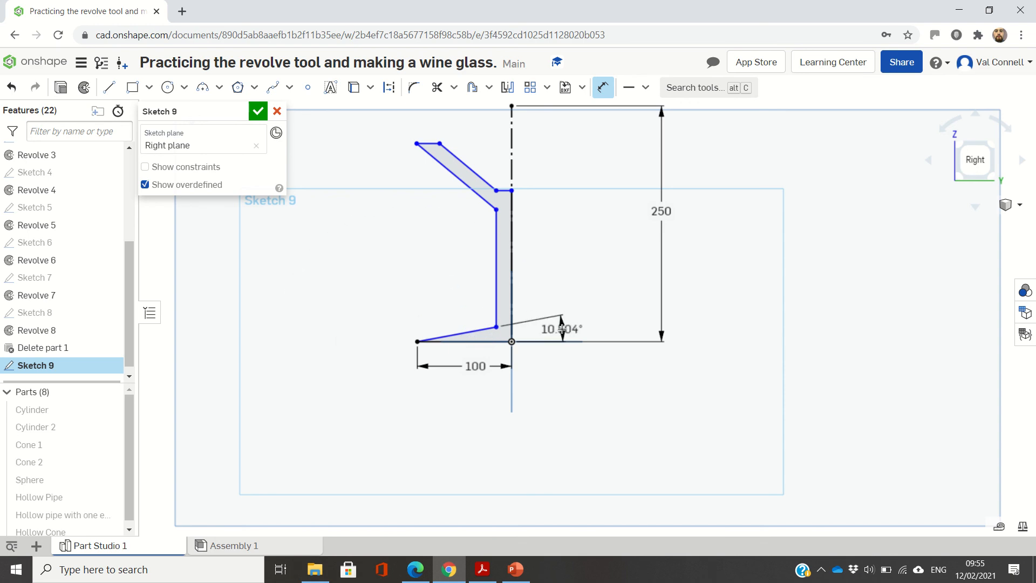
click(563, 329)
text(10)
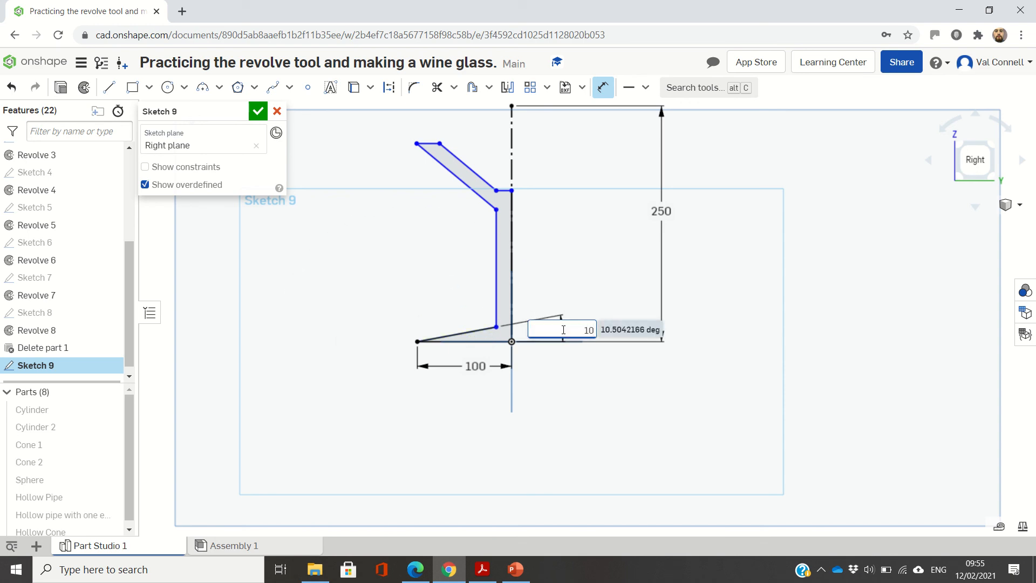
key(Return)
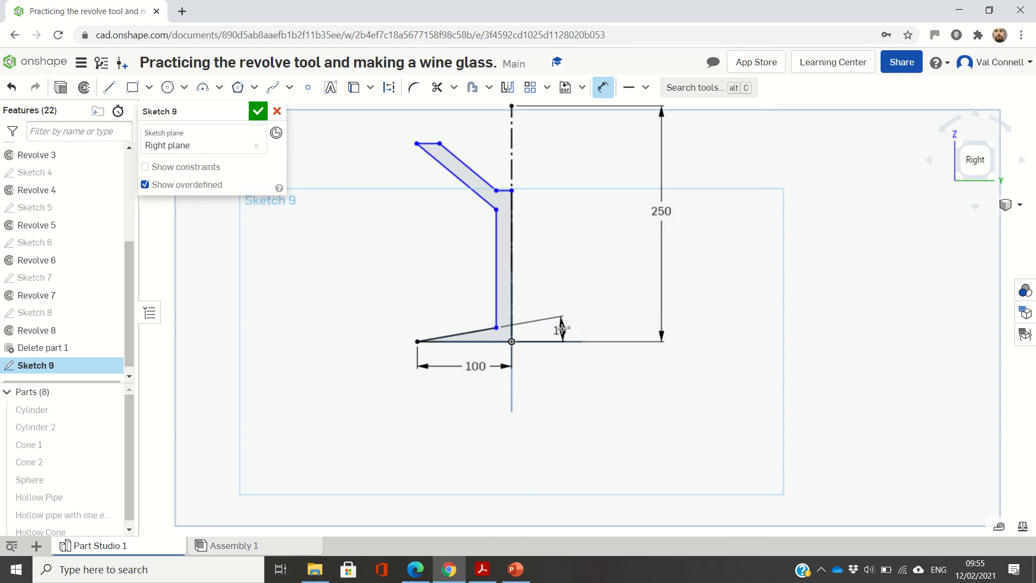
Dimension the distance between the stem's outer line and the vertical centre line as 15 mm
click(498, 267)
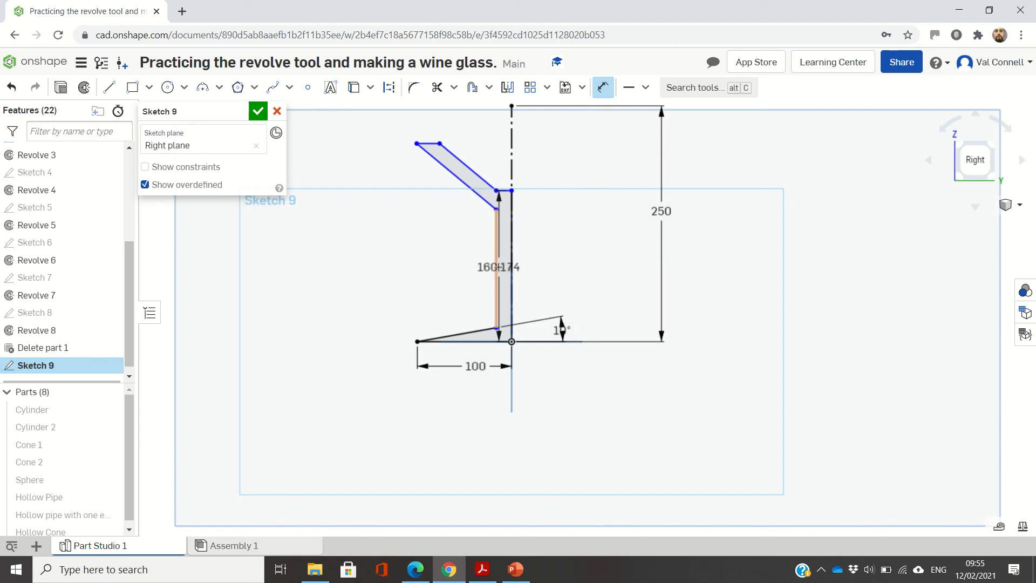
click(511, 267)
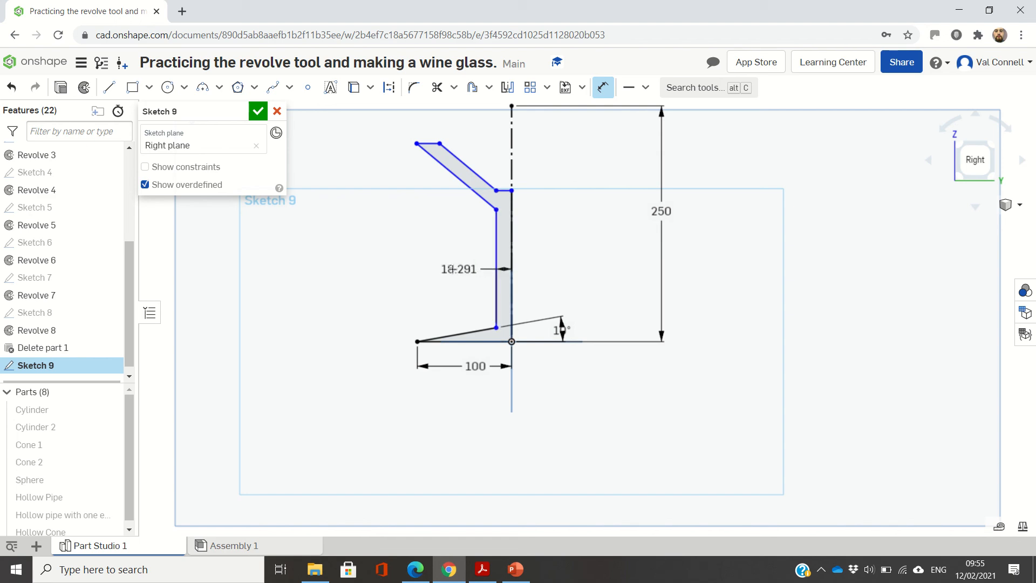
click(451, 269)
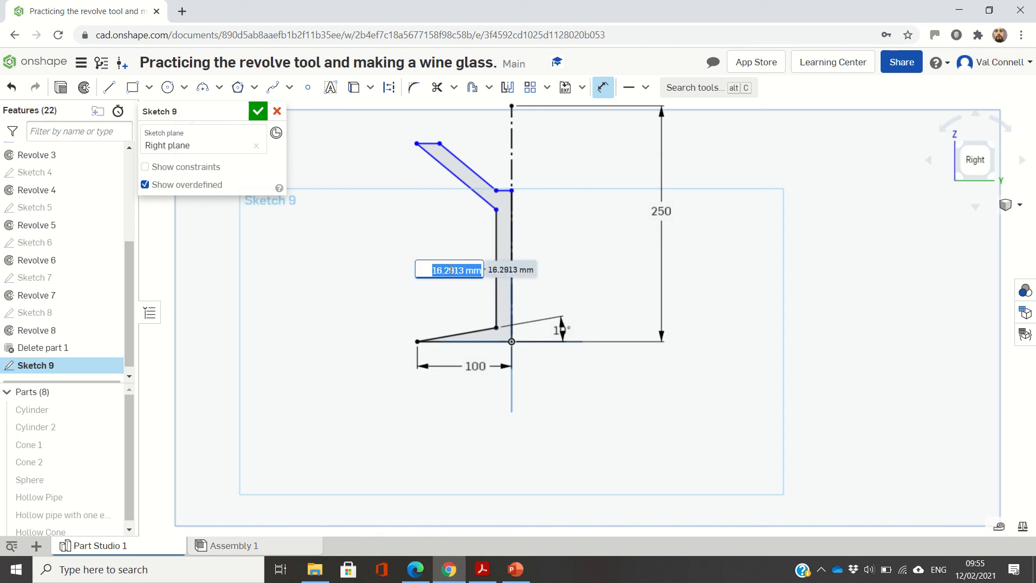
text(15)
key(Return)
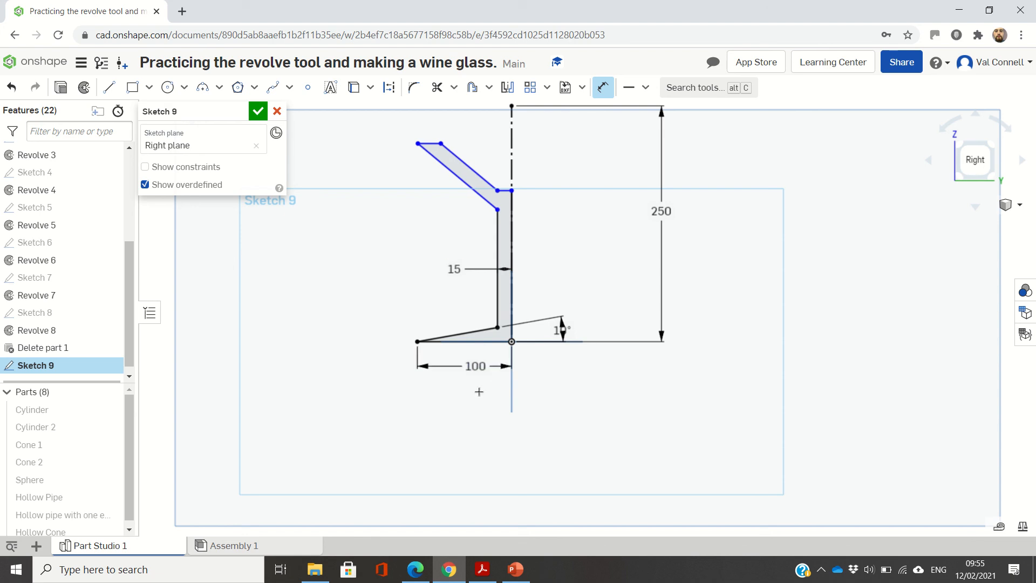
Set the base line's length dimension to 75 mm
click(478, 372)
double_click(479, 372)
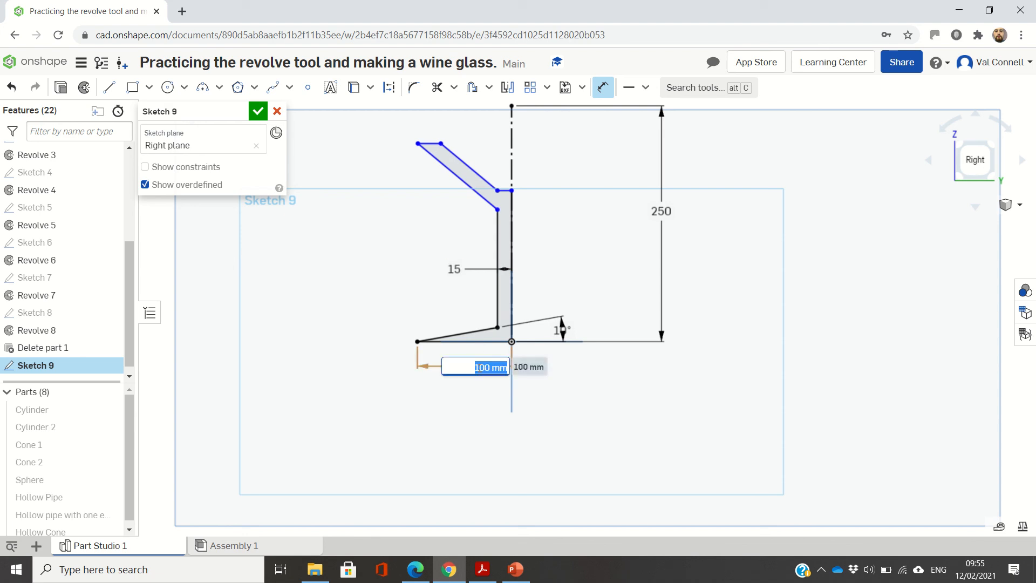
text(7)
key(Return)
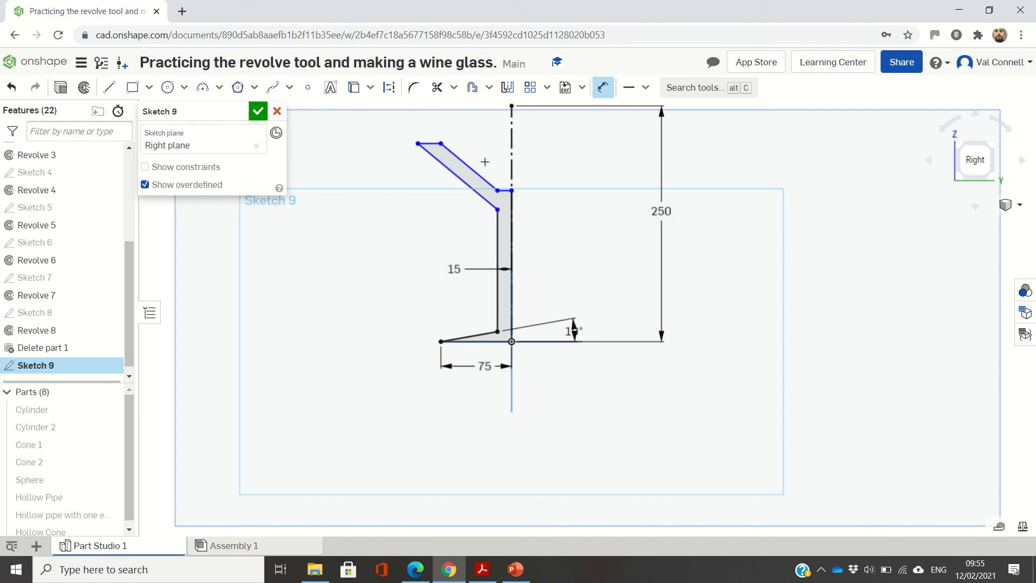
Dimension the angle between the bowl's outer slanted side and the base line as 45 degrees
click(462, 179)
click(485, 341)
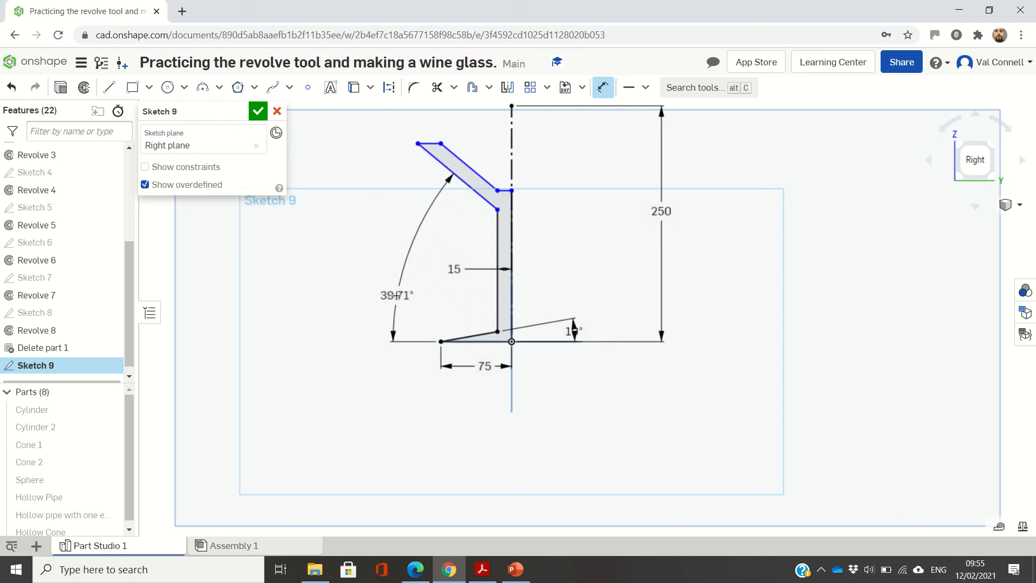
click(396, 295)
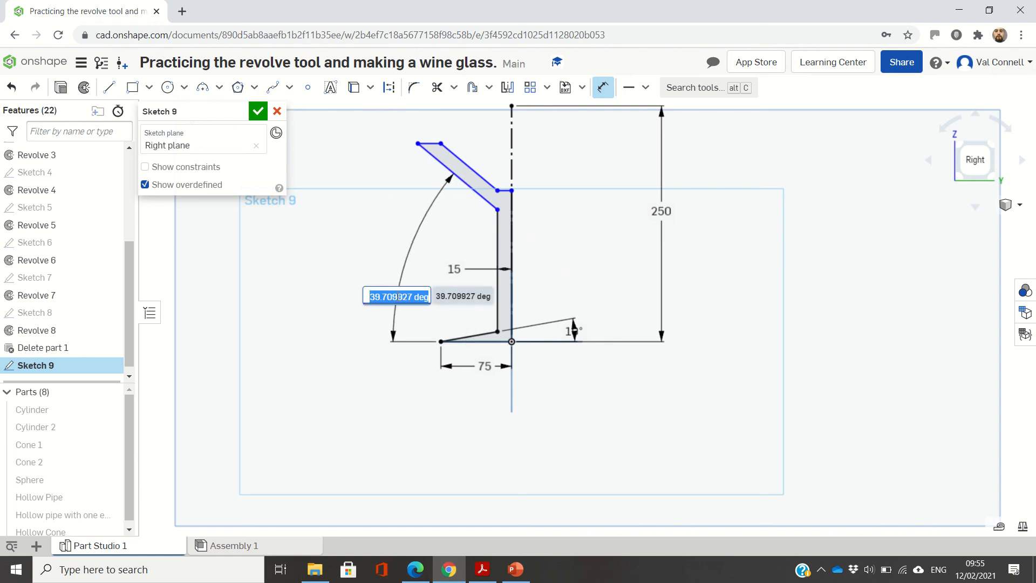
text(45)
key(Return)
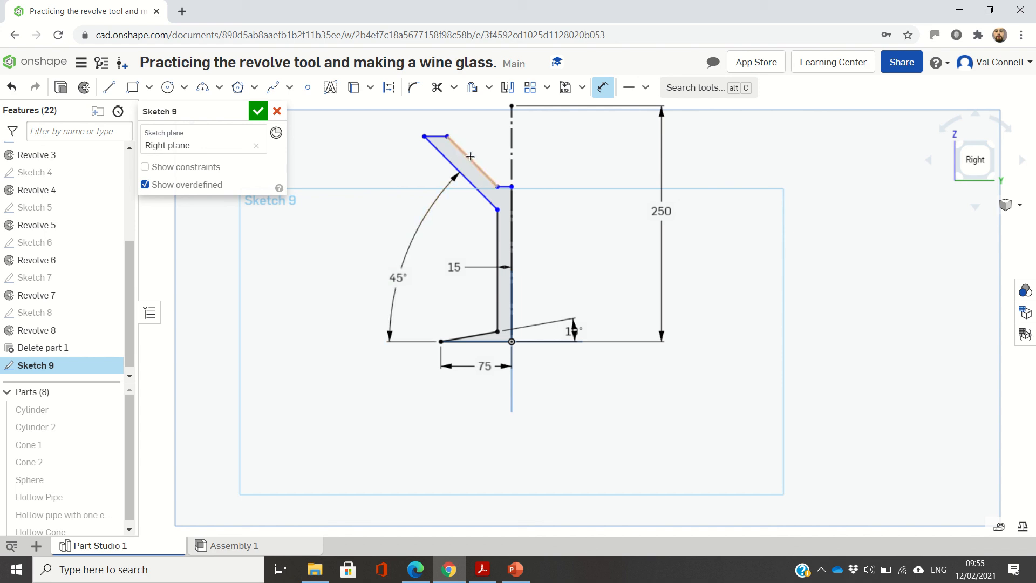
Dimension the height from the base line to the bowl's rim as 230 mm
click(437, 136)
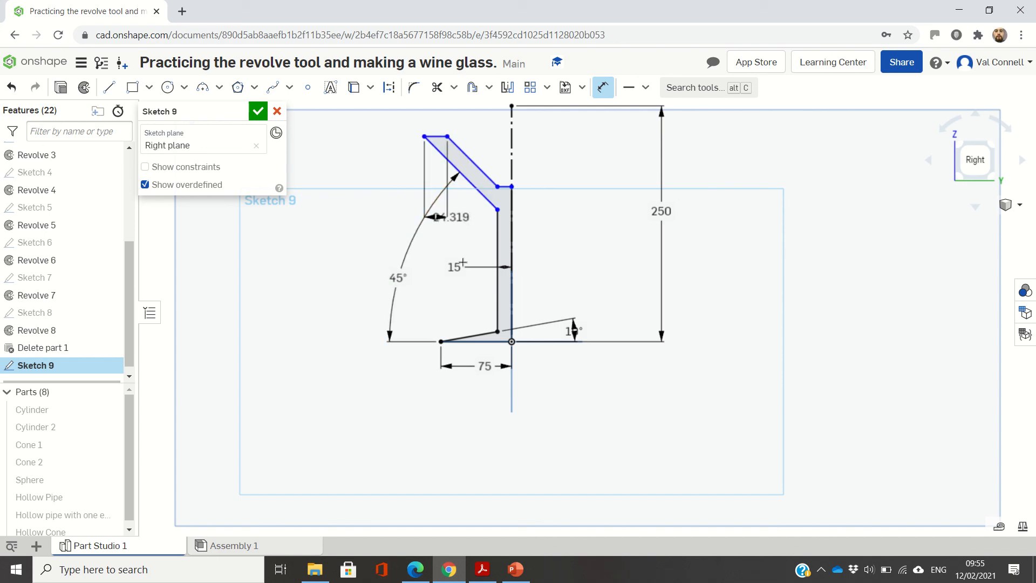
click(478, 339)
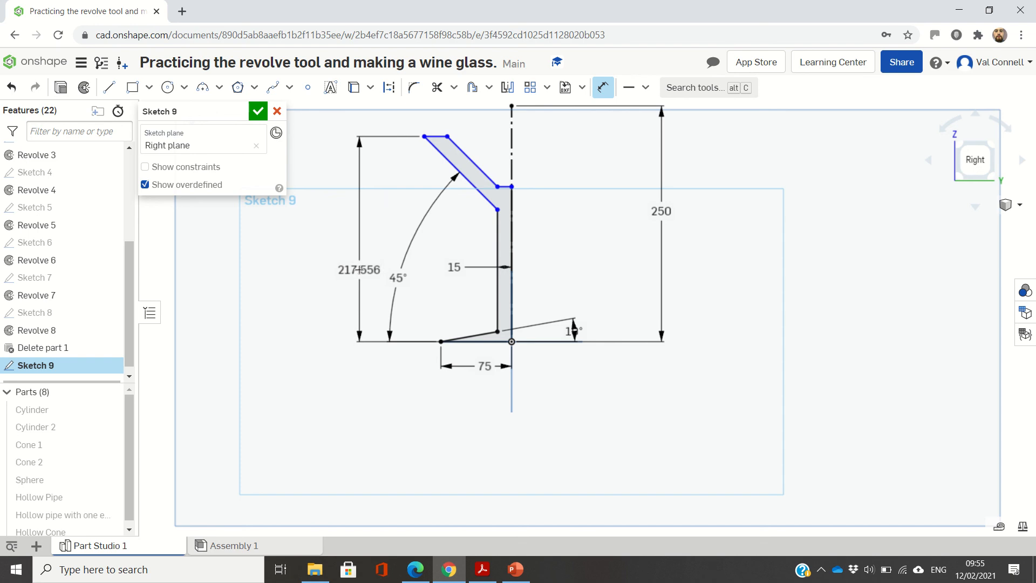
click(319, 248)
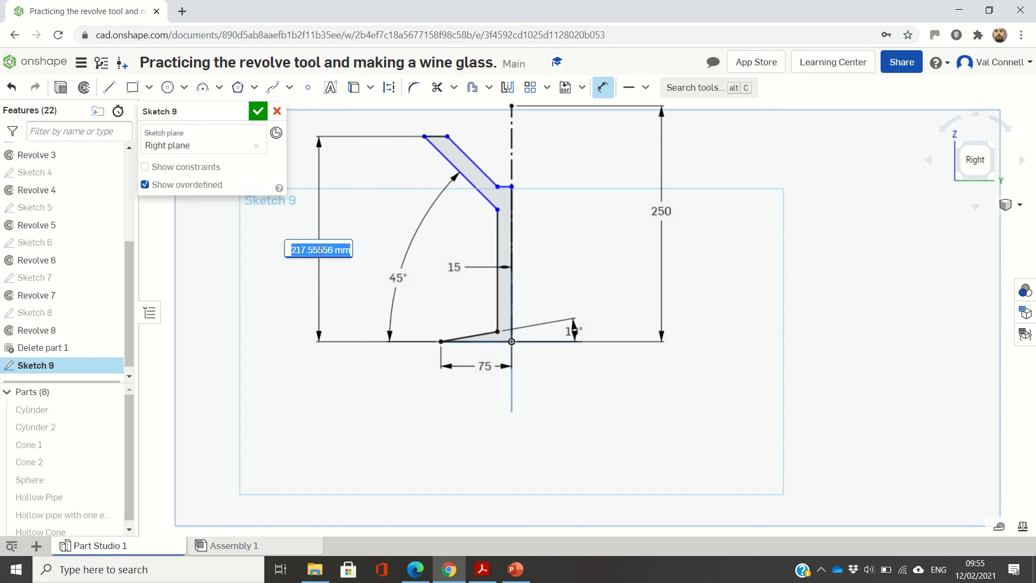
text(230)
key(Return)
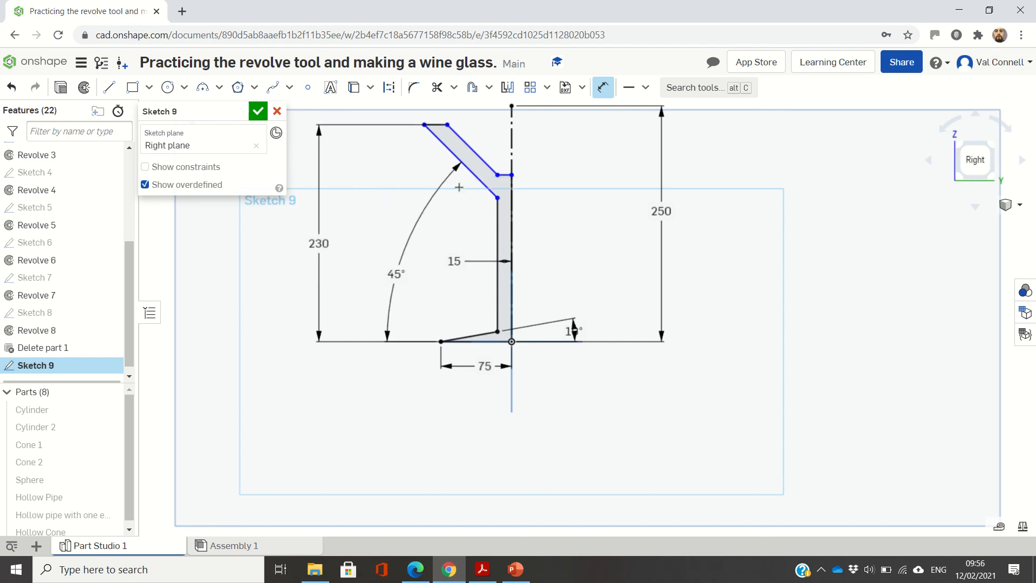
Dimension the bowl's rim line as 5 mm wide
click(440, 127)
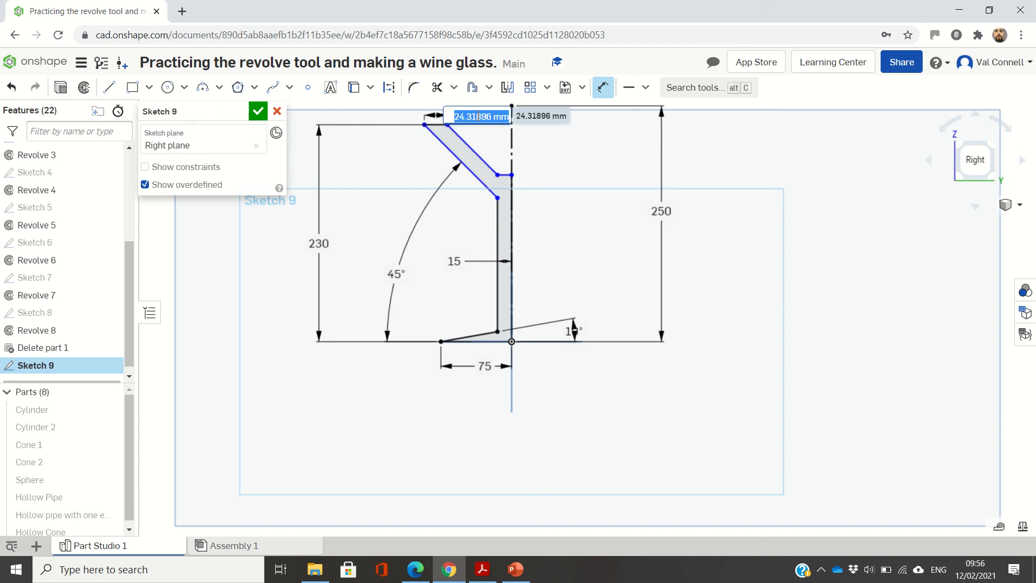
click(477, 115)
text(5)
key(Return)
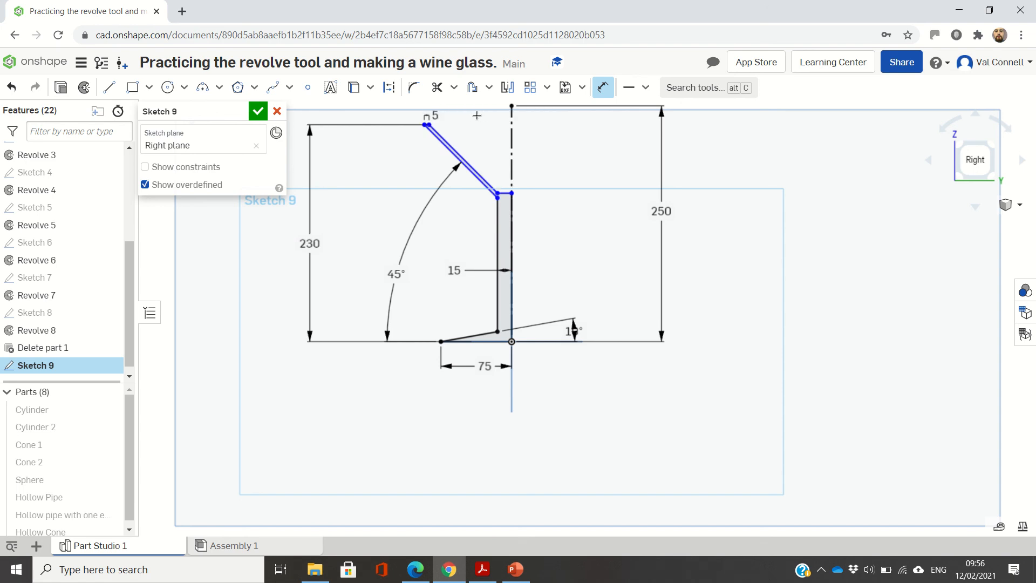
scroll(501, 213, up, 5)
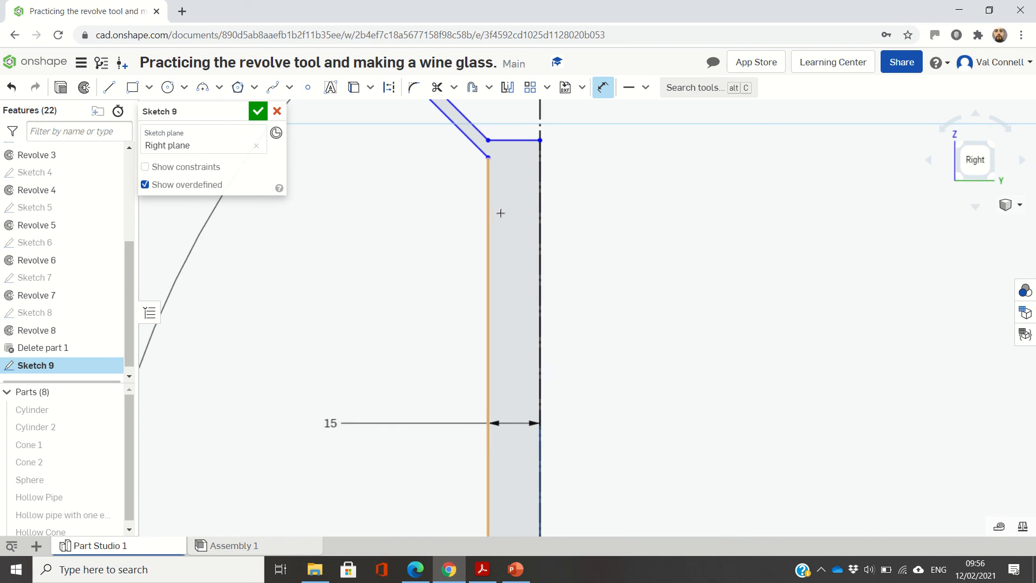
Dimension the height from the base line to the top of the stem as 150 mm
scroll(501, 213, down, 4)
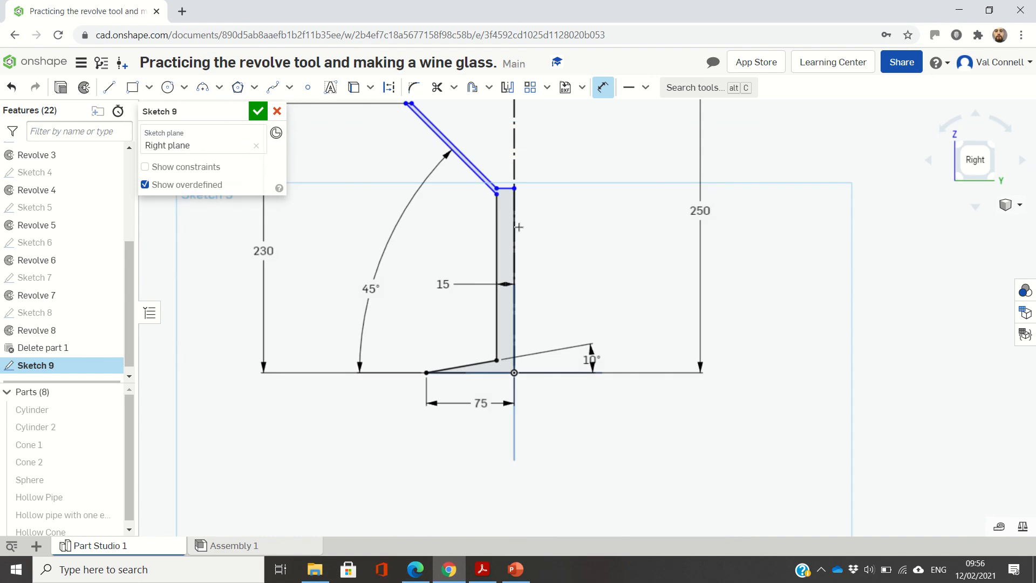
click(512, 230)
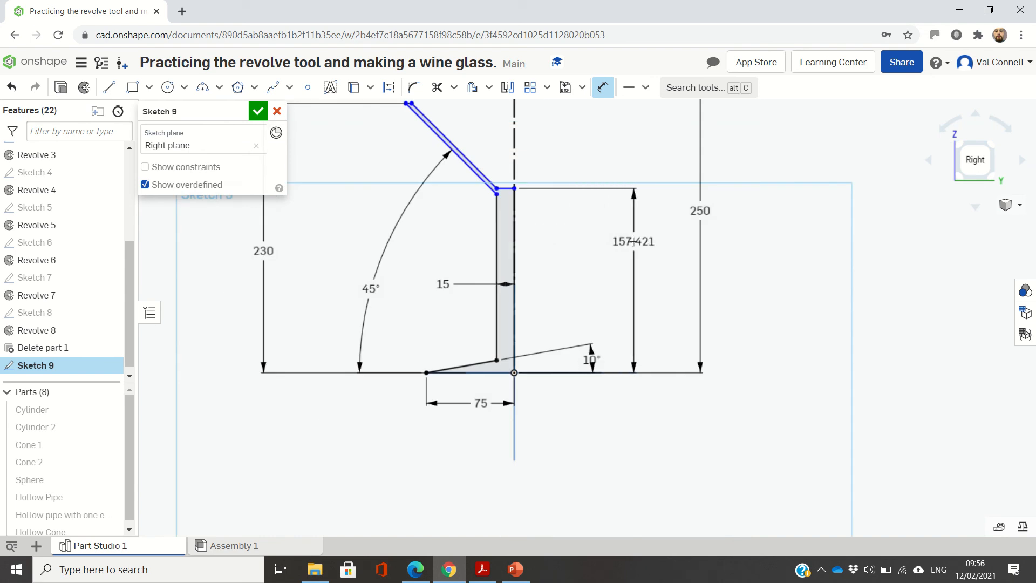
click(634, 242)
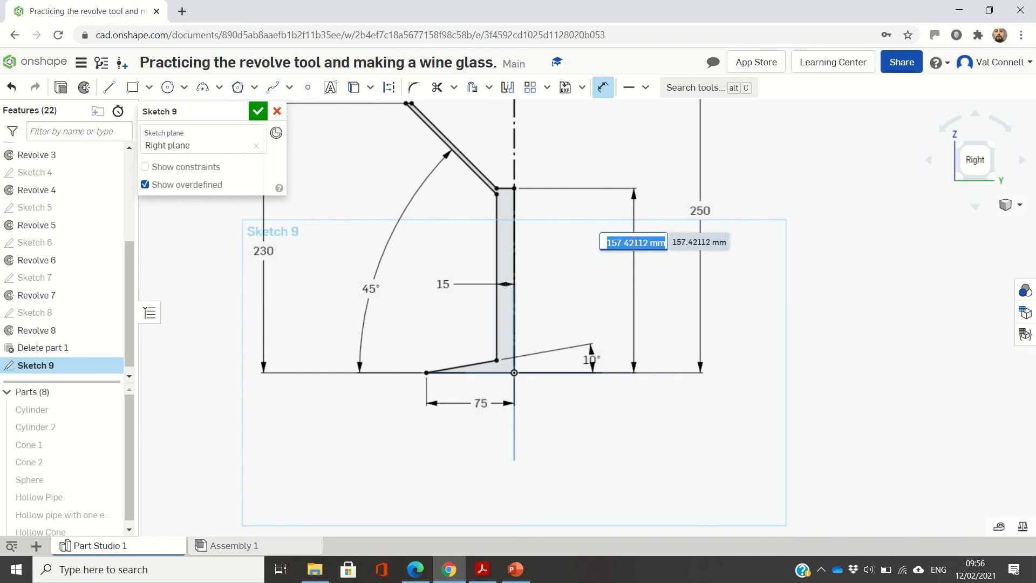
text(1)
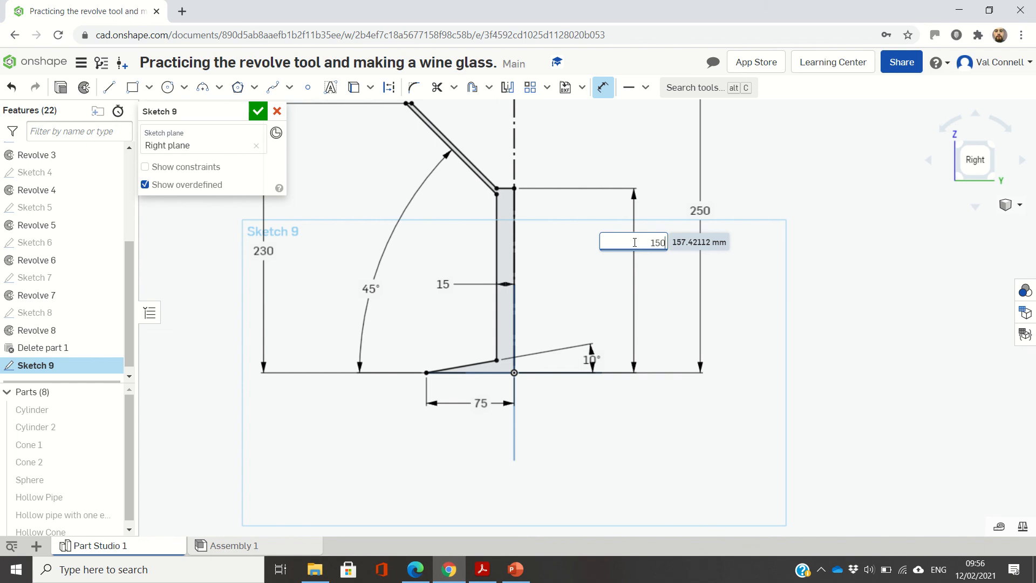
text(50)
key(Return)
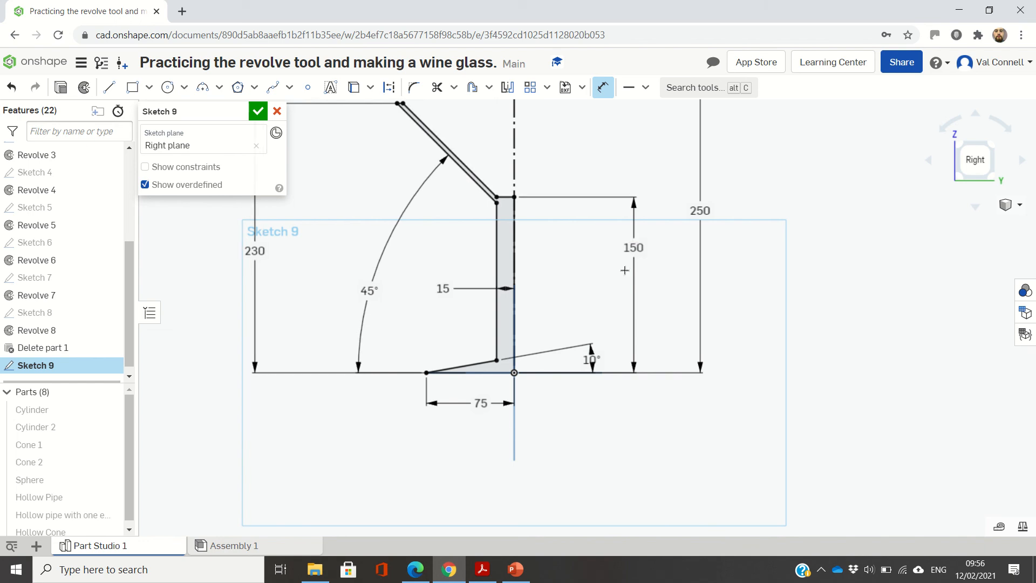
Finish the sketch and revolve the wine glass profile fully around the vertical construction line as a new solid
scroll(625, 270, down, 8)
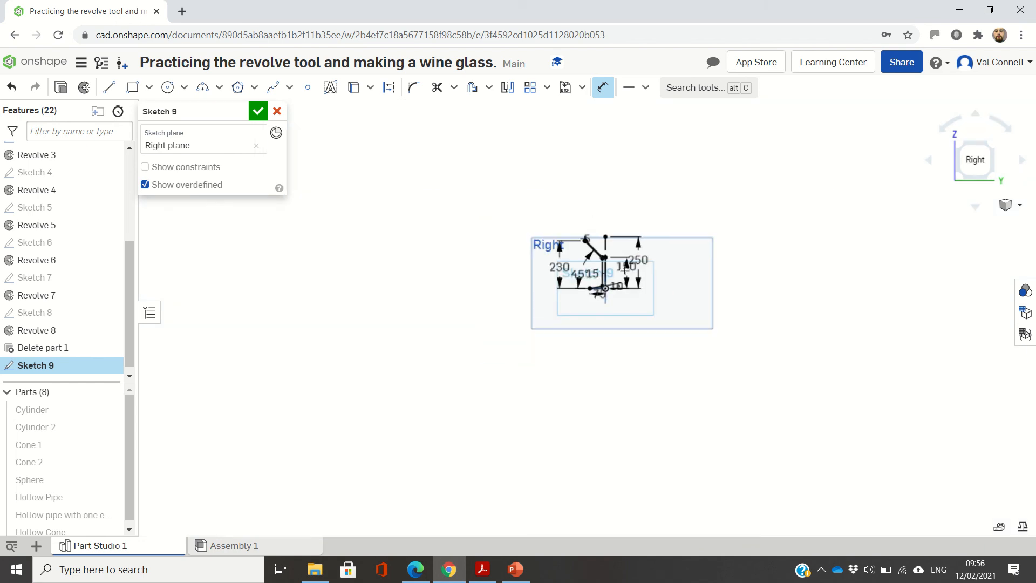
scroll(665, 255, up, 4)
right_click(668, 259)
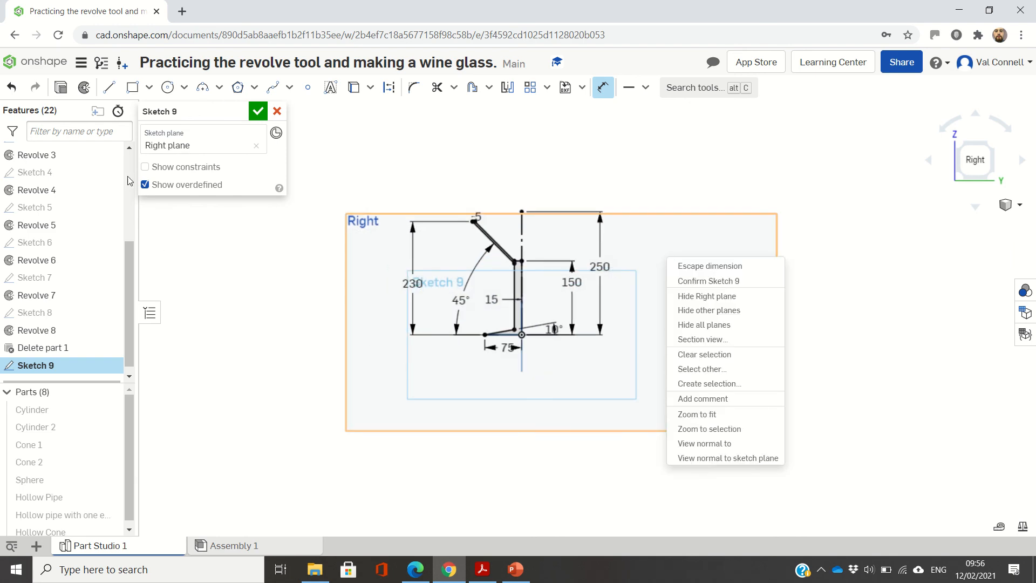
click(85, 87)
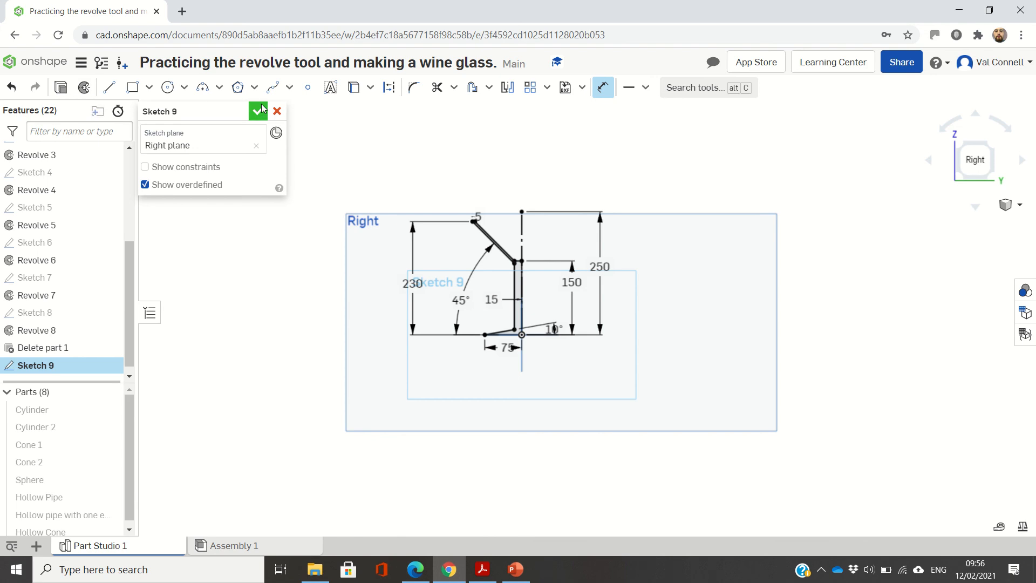
click(84, 88)
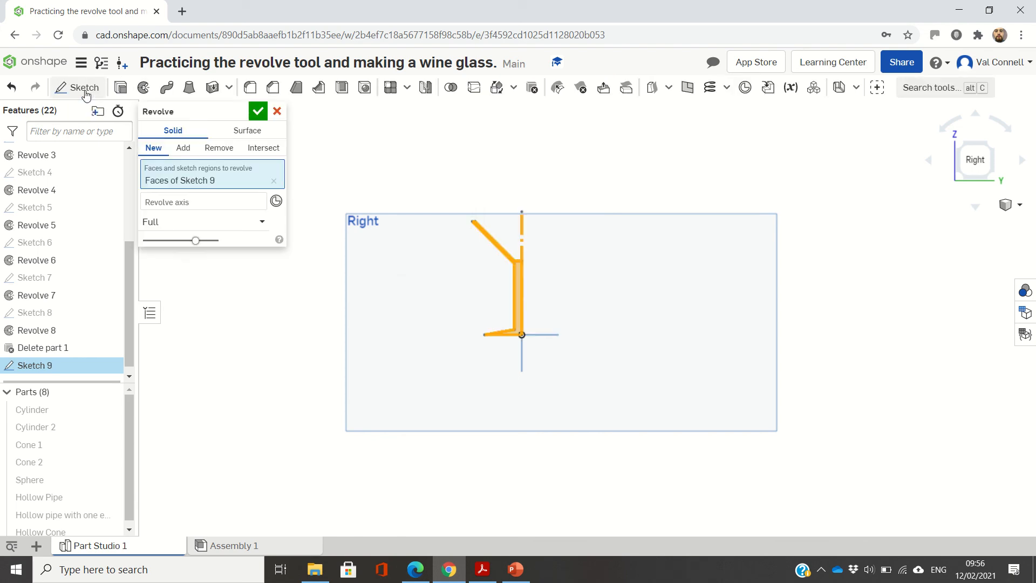
click(206, 199)
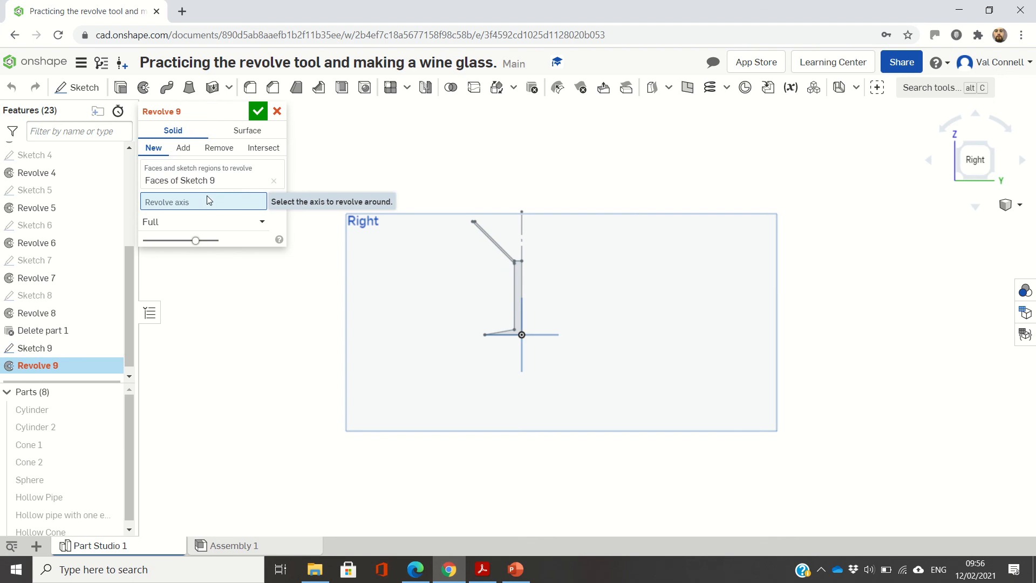
click(524, 223)
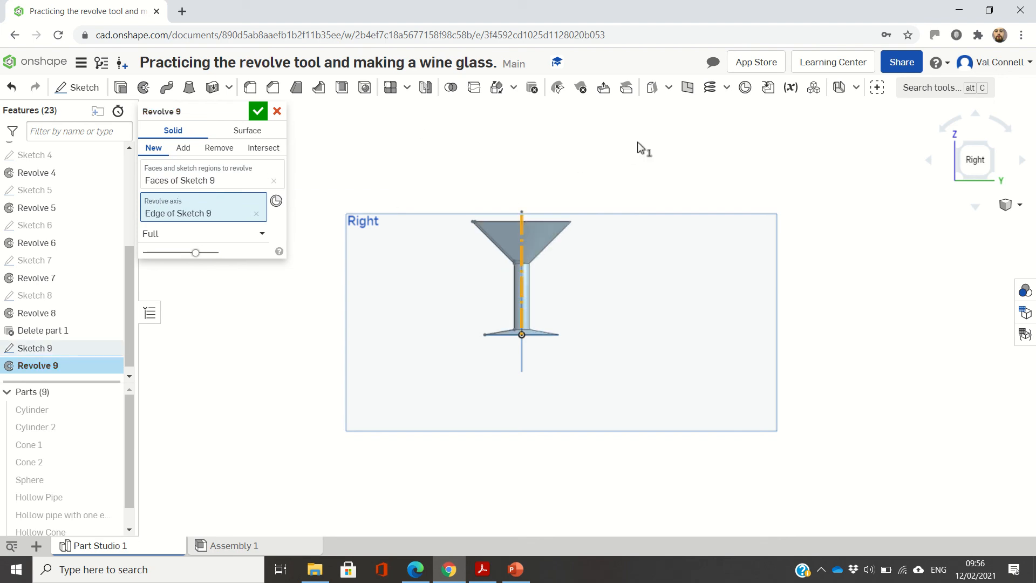
click(257, 118)
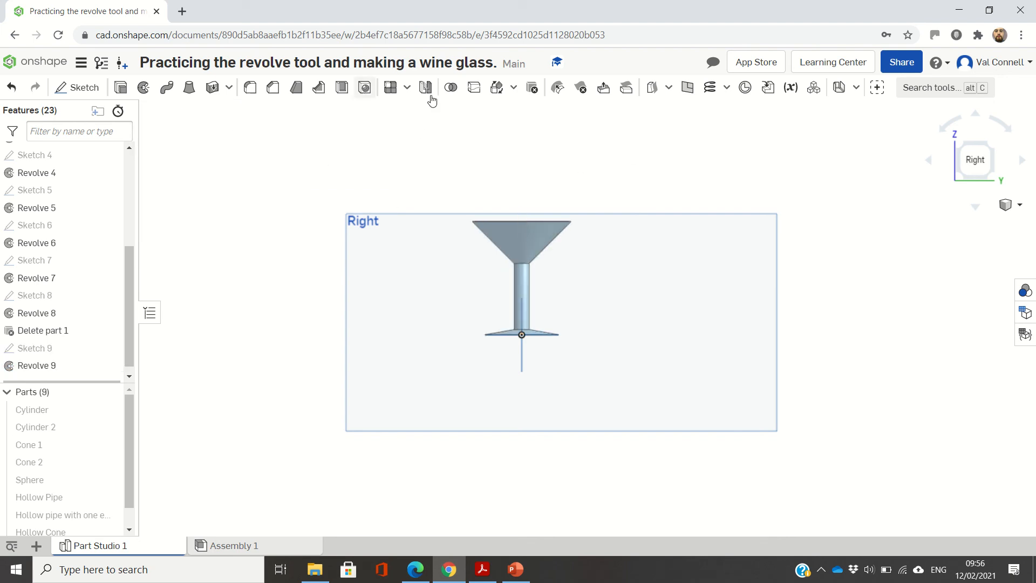
View the glass from above at an angle, hide all parts, and show only the Sphere
key(Down)
key(Down)
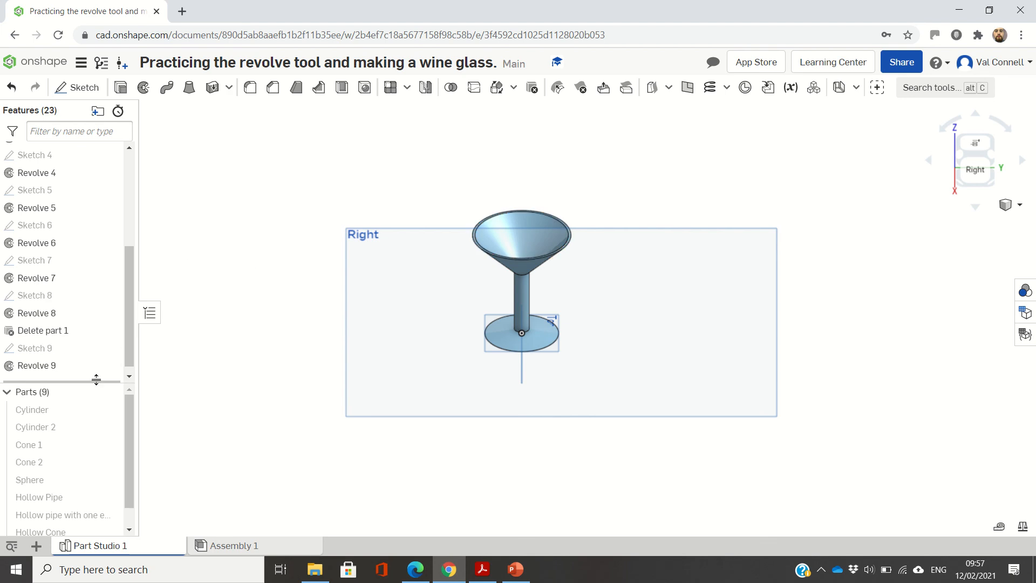
click(110, 410)
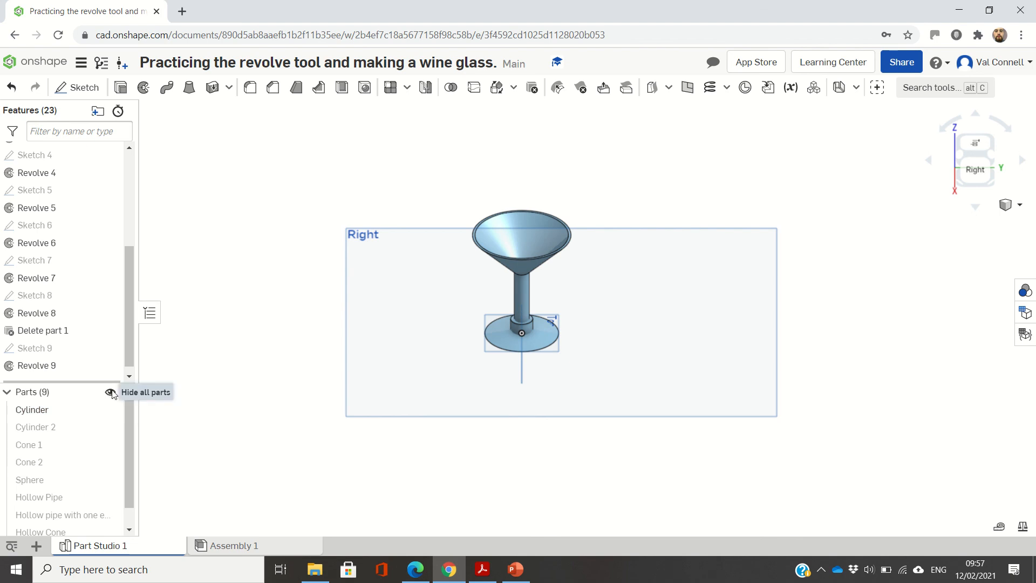
click(110, 393)
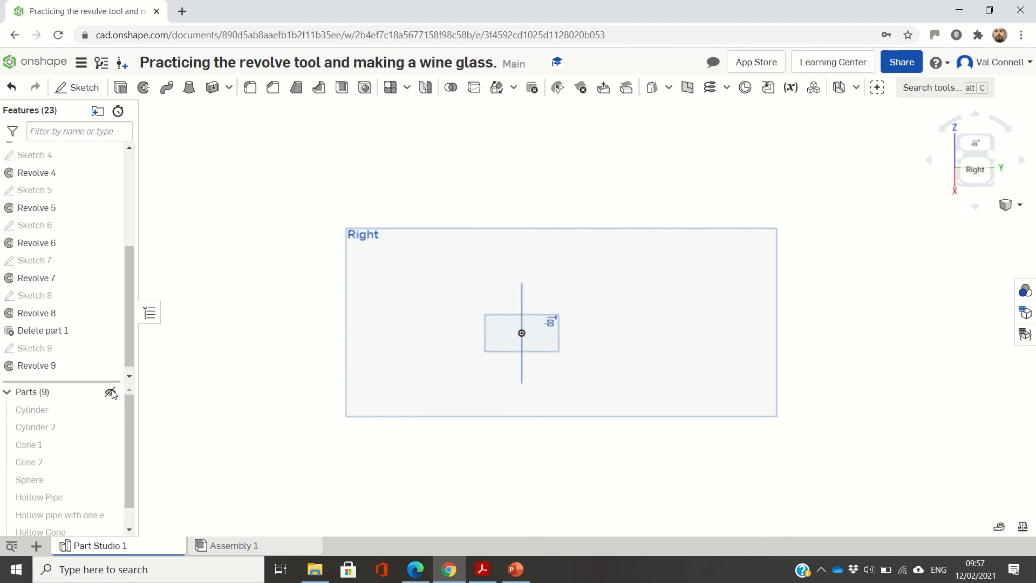
click(113, 480)
scroll(386, 335, down, 5)
scroll(385, 335, up, 5)
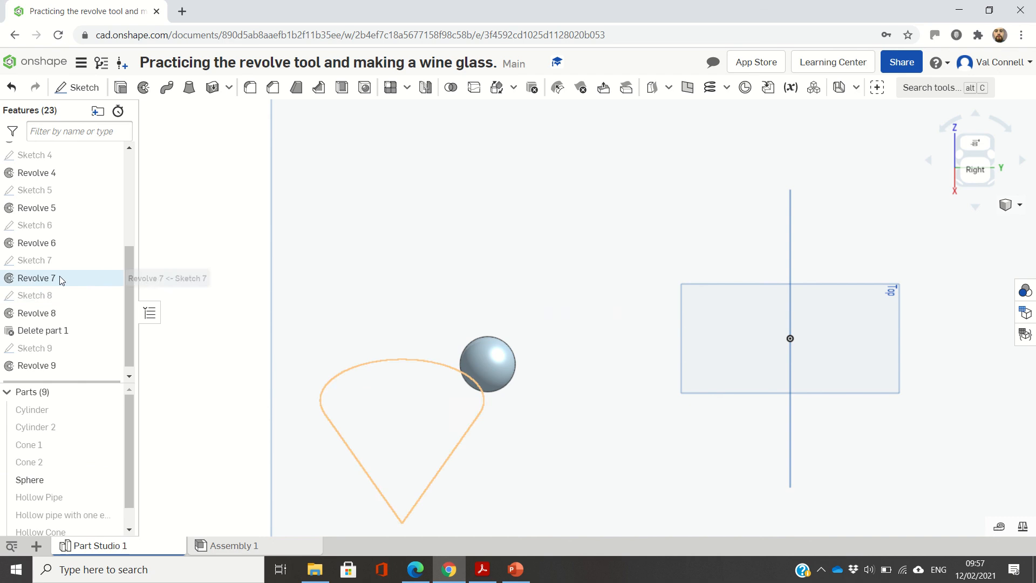
Open Sketch 6 to examine the L-shaped half-profile and its axis, and close it unchanged
click(65, 485)
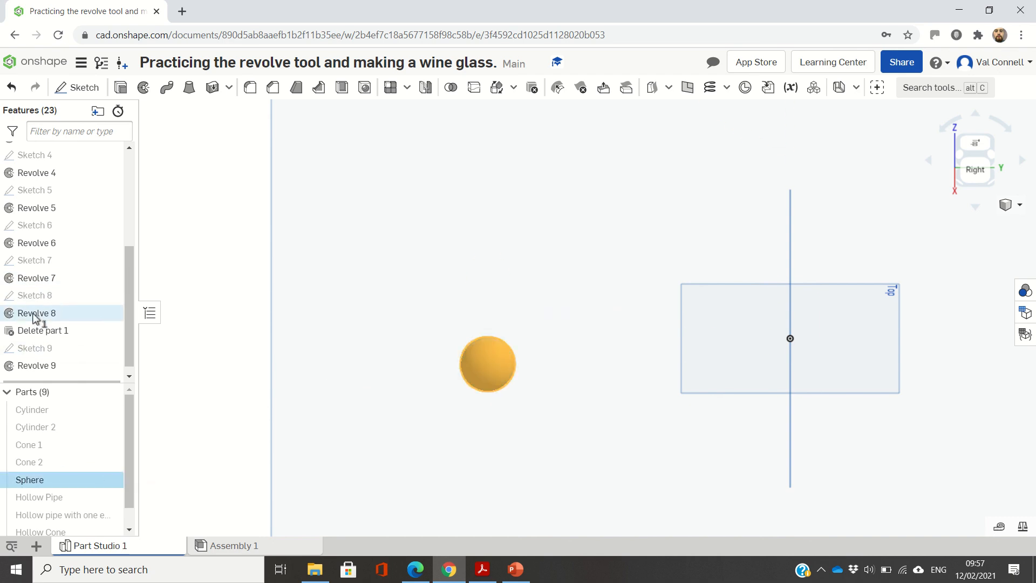
right_click(43, 223)
click(57, 243)
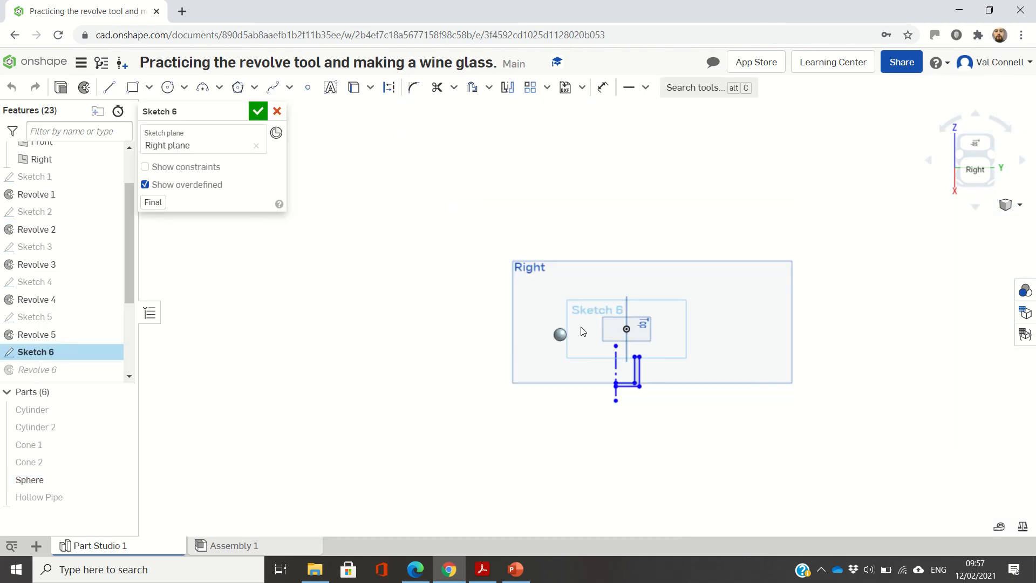
scroll(583, 332, up, 3)
scroll(717, 443, up, 3)
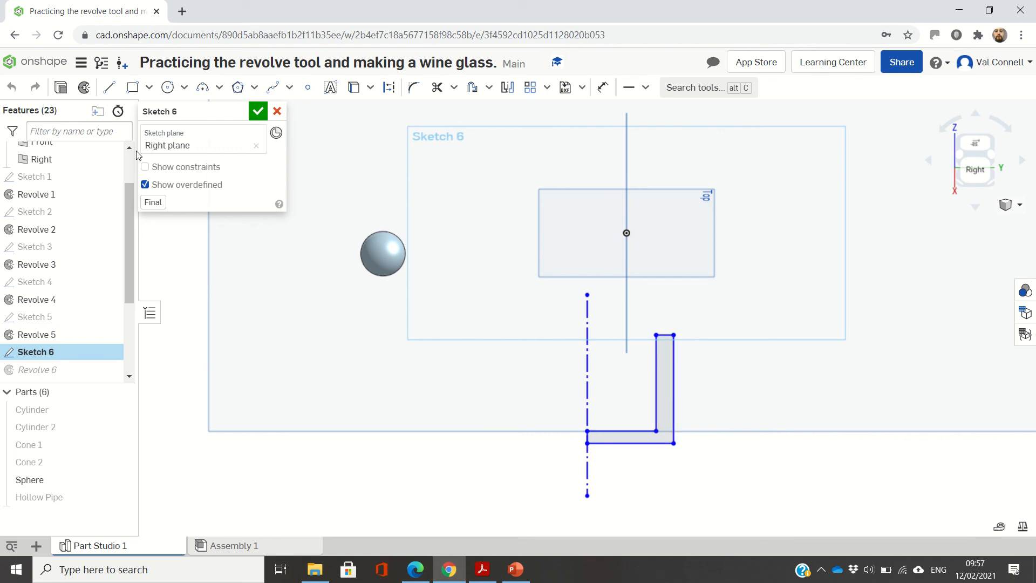
click(259, 112)
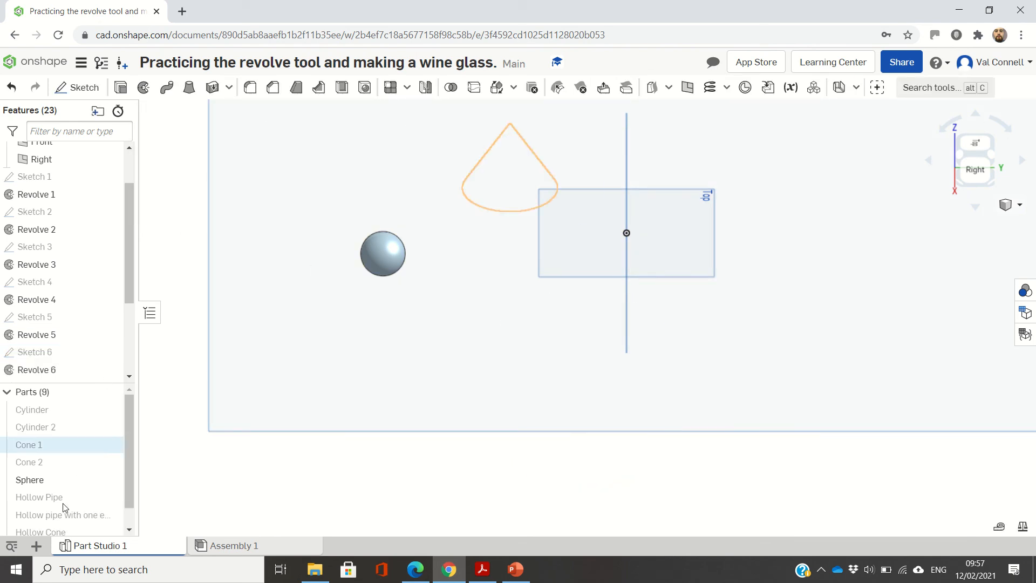
Make the hollow pipe part revolved from Sketch 6 visible alongside the Sphere
right_click(63, 514)
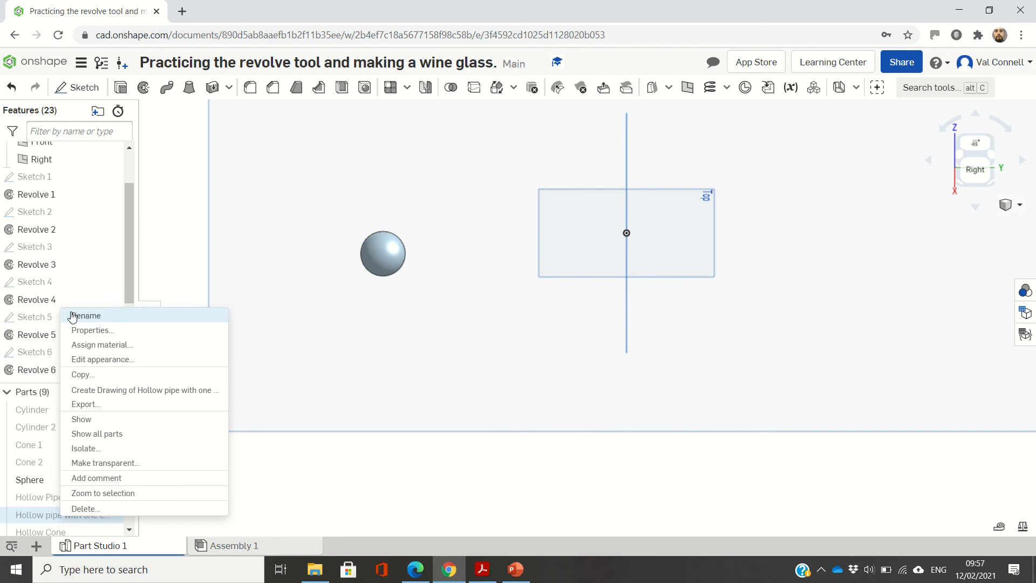
click(53, 514)
click(110, 515)
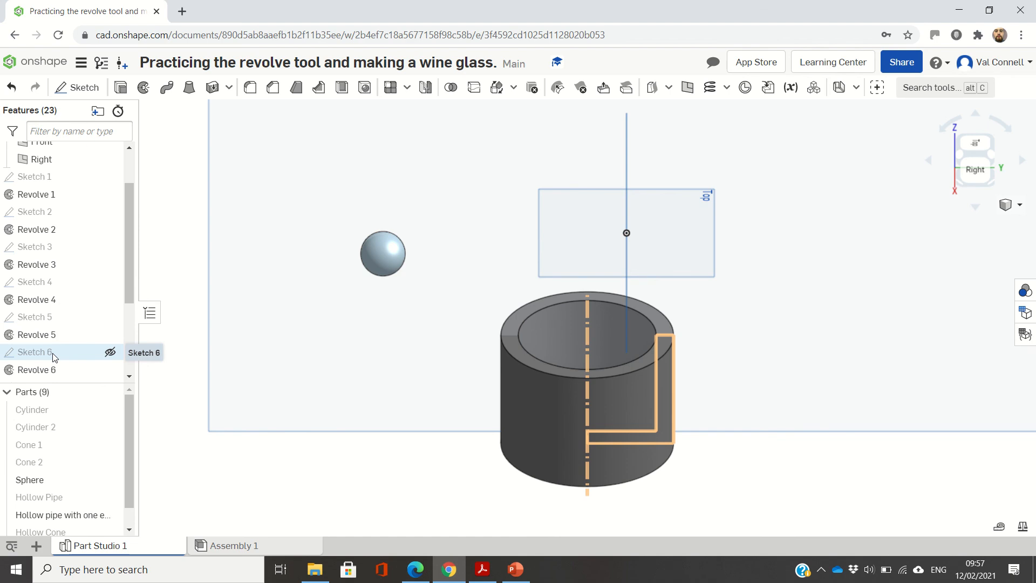
mouse_move(473, 26)
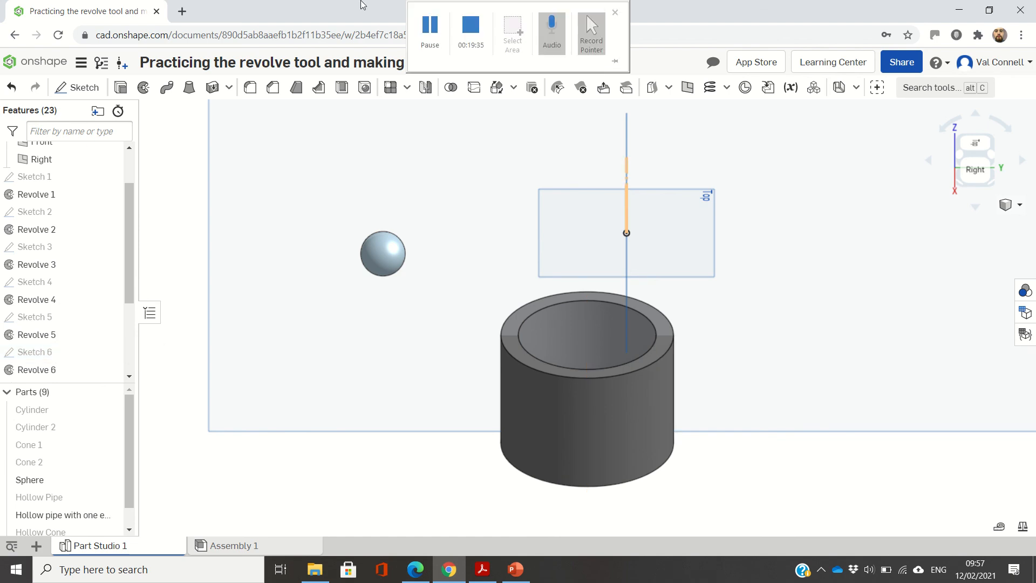